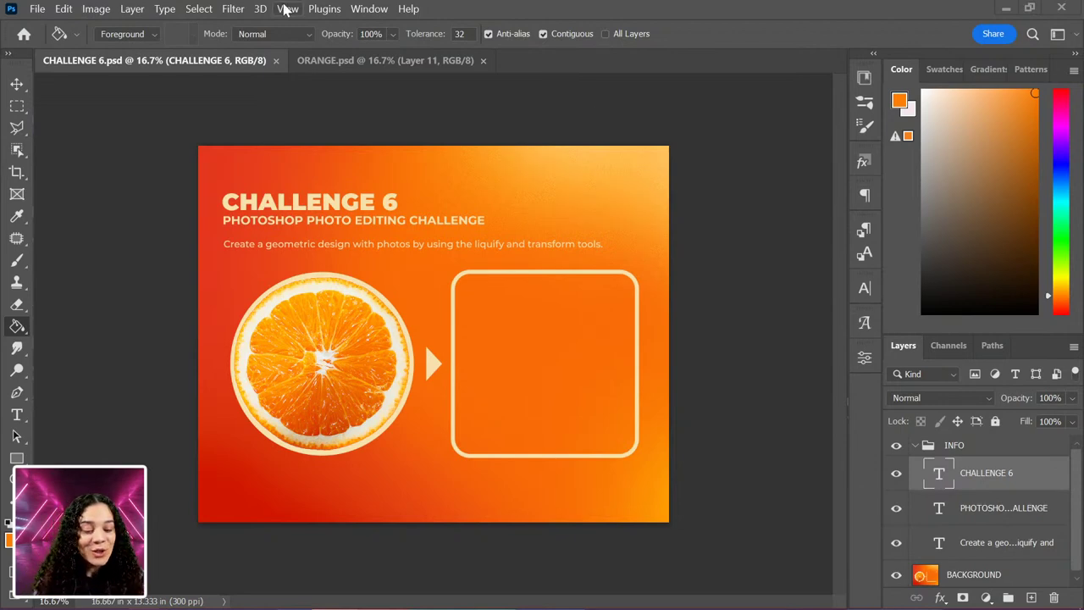
Collapse the INFO group and compare the challenge layout with the finished squared slice in ORANGE.psd.
left_click(916, 446)
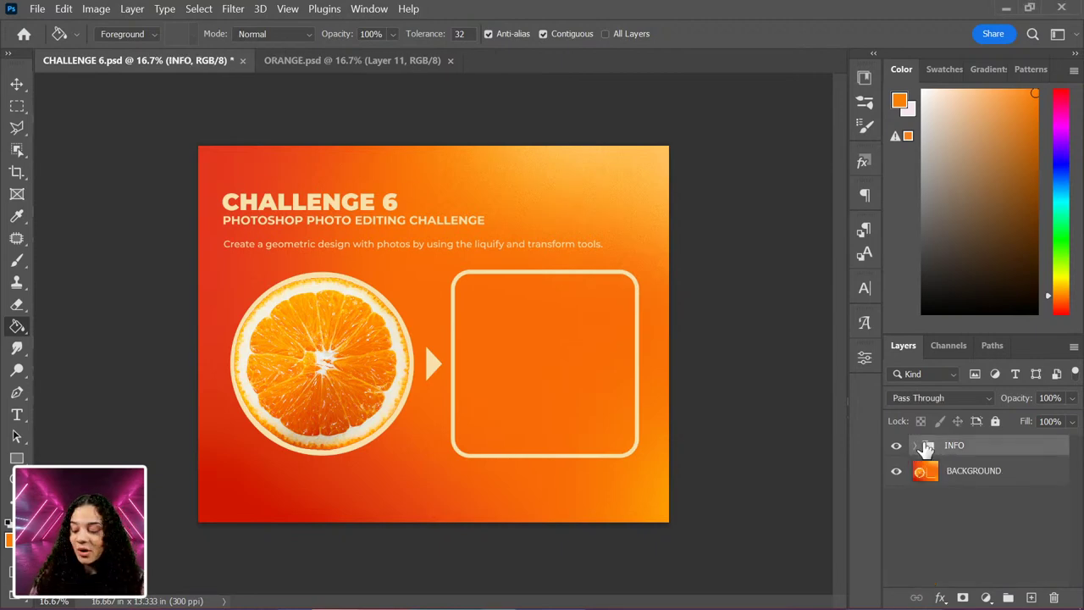
key("ctrl+plus")
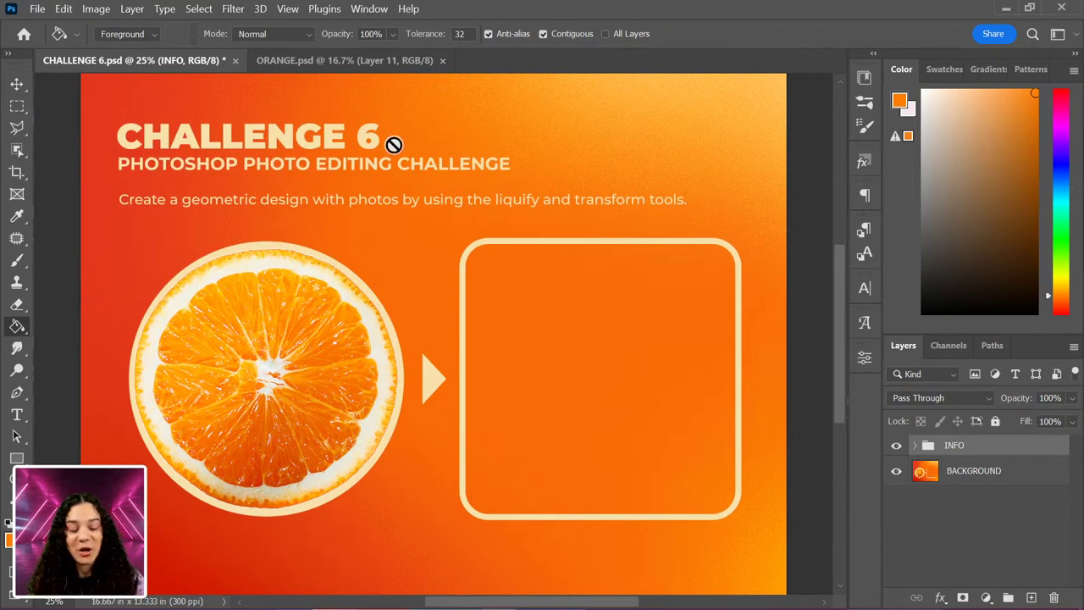
left_click(359, 62)
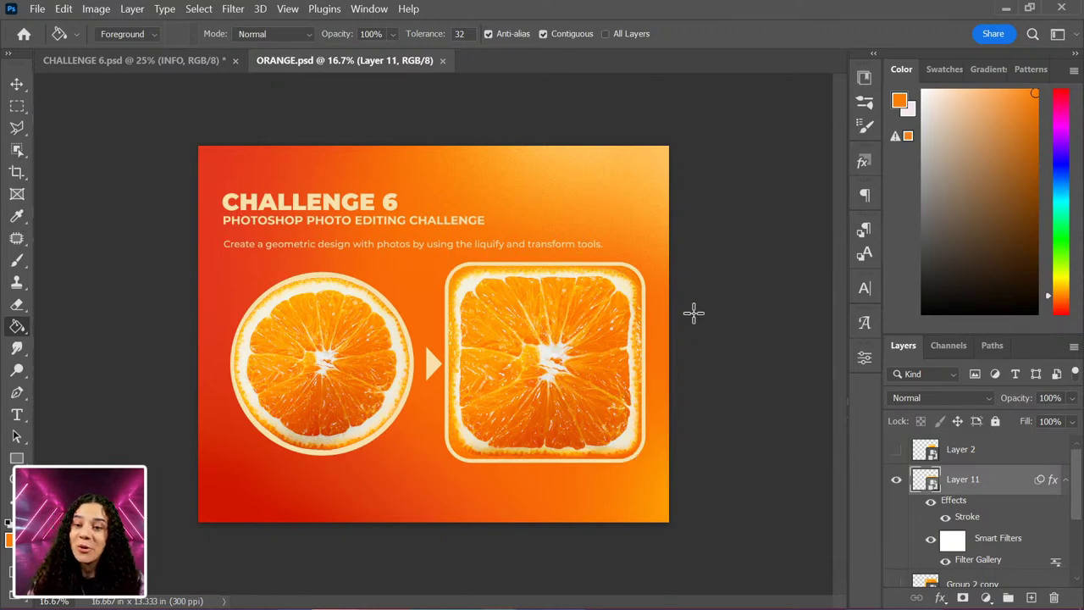
left_click(180, 63)
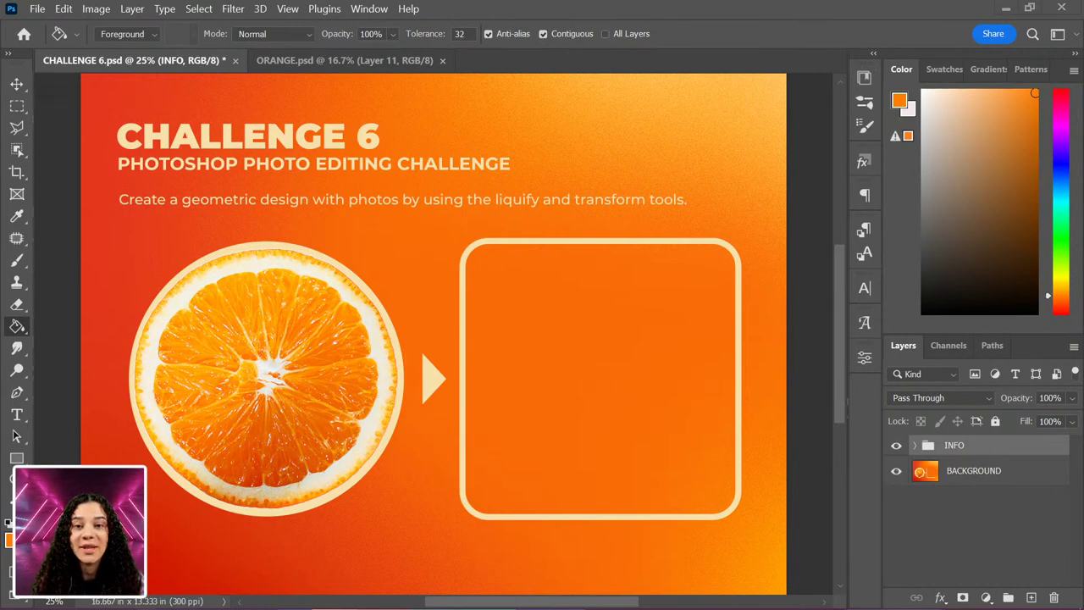
Open the stock image of the whole orange and orange slice from the PS DCC MAY-JUN 2022 library as its own document.
left_click(864, 79)
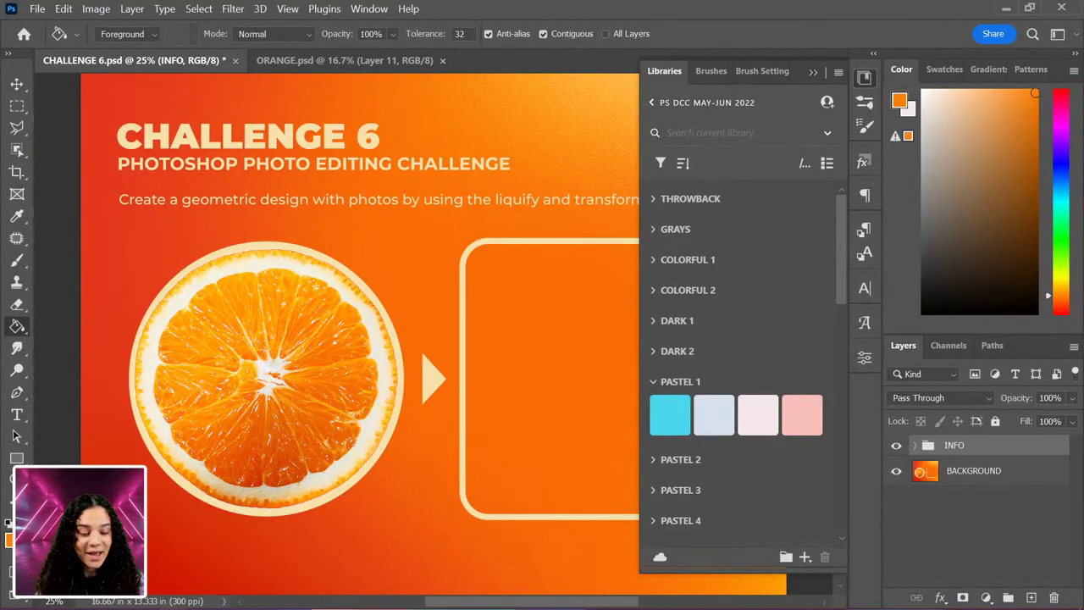
scroll(762, 305, "down", 10)
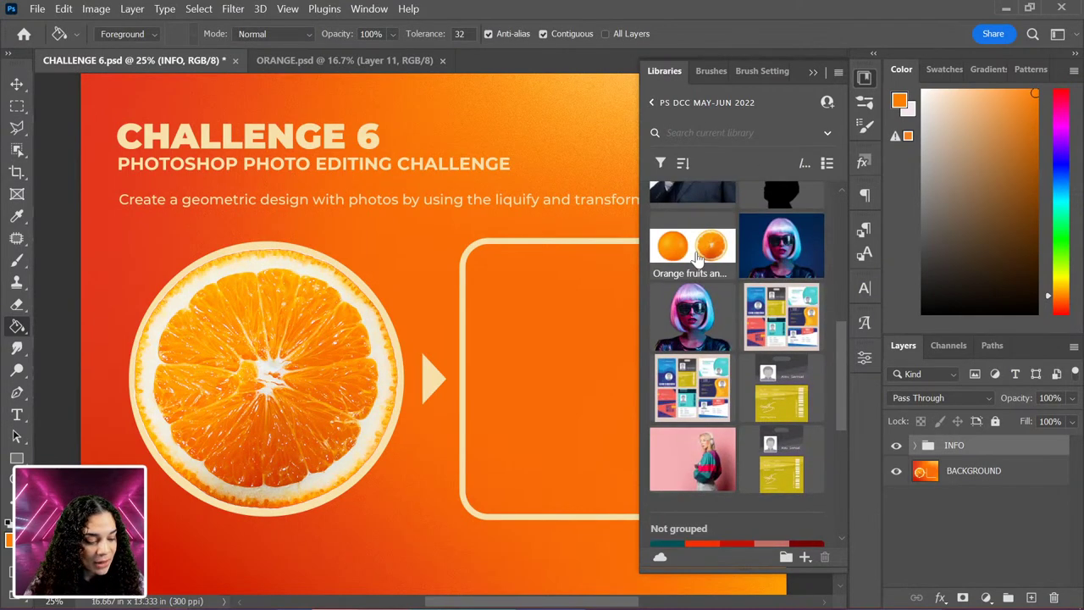
mouse_move(698, 254)
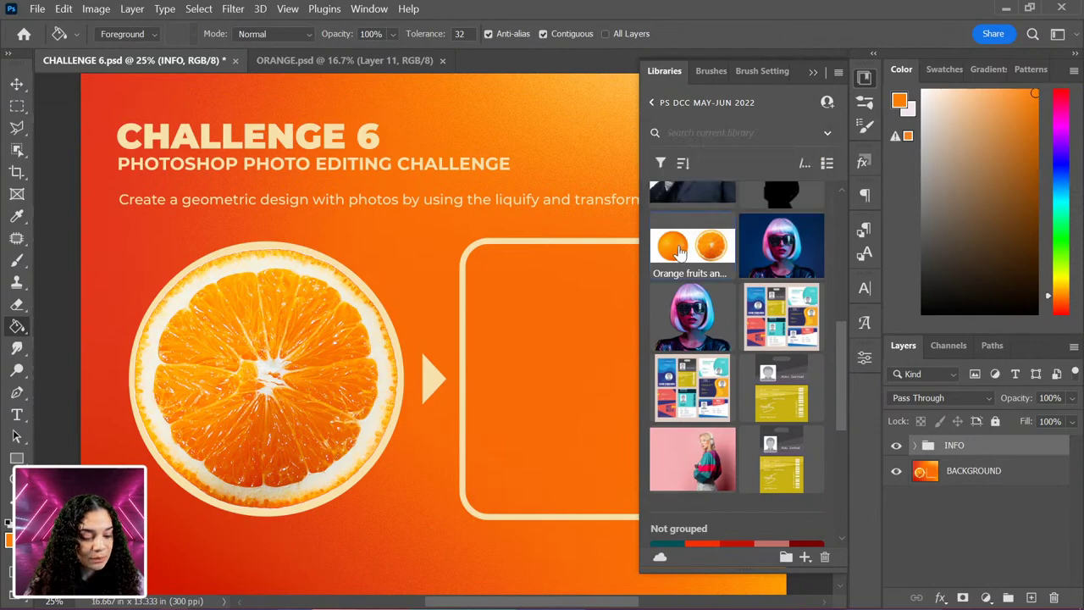
double_click(677, 250)
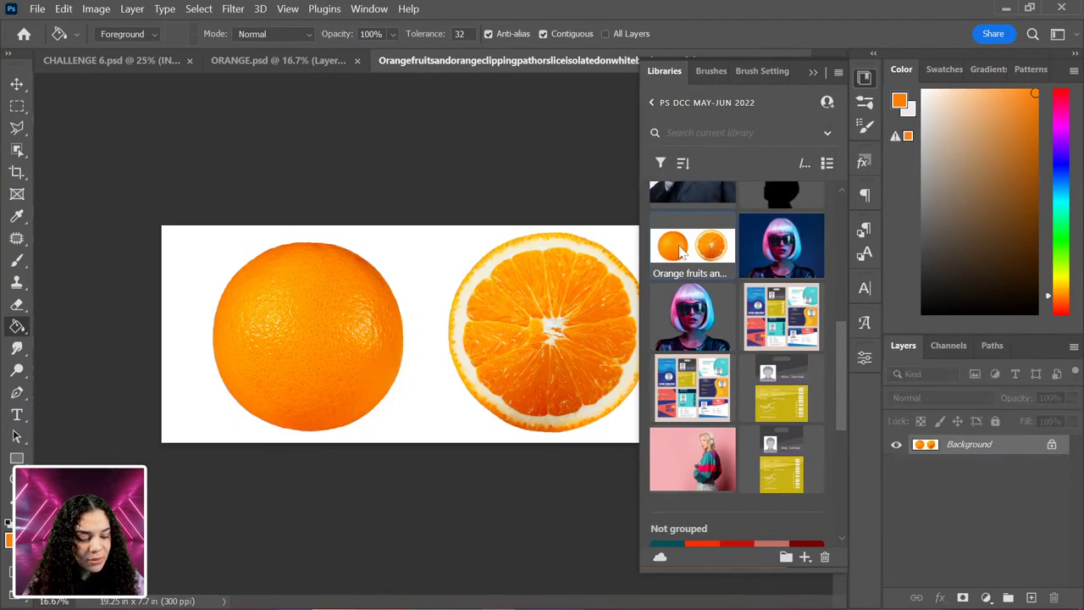
left_click(867, 78)
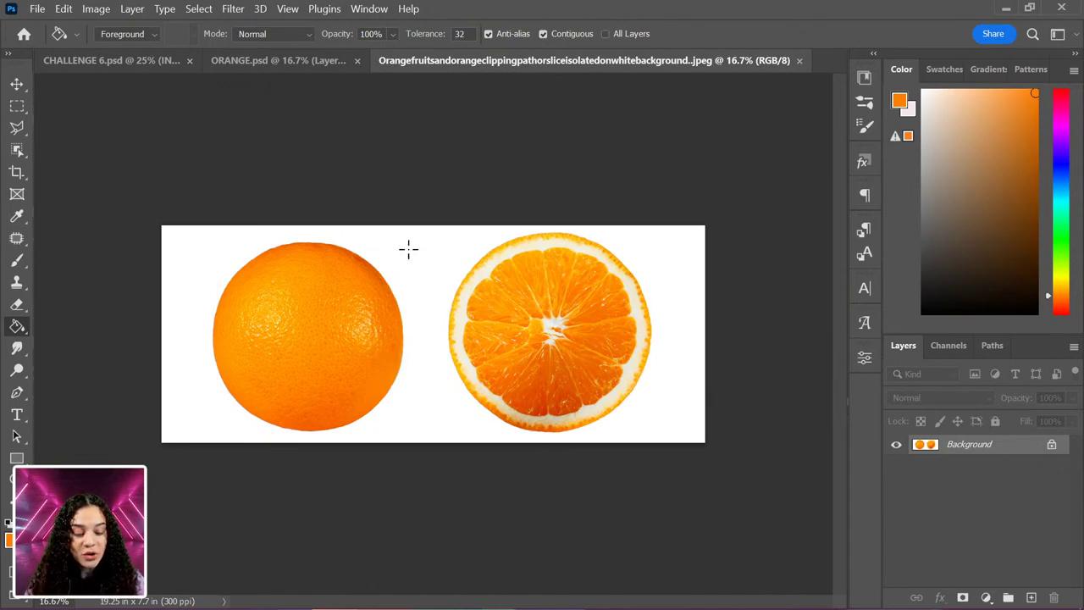
Select the orange slice with the Object Selection tool and copy it to its own layer.
left_click(18, 149)
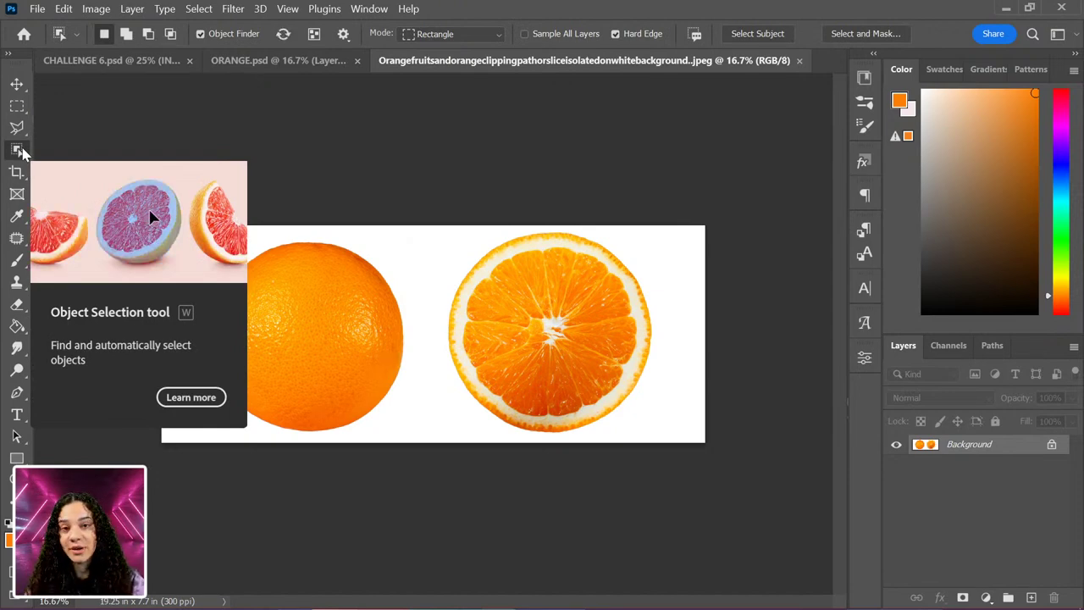
left_click(591, 319)
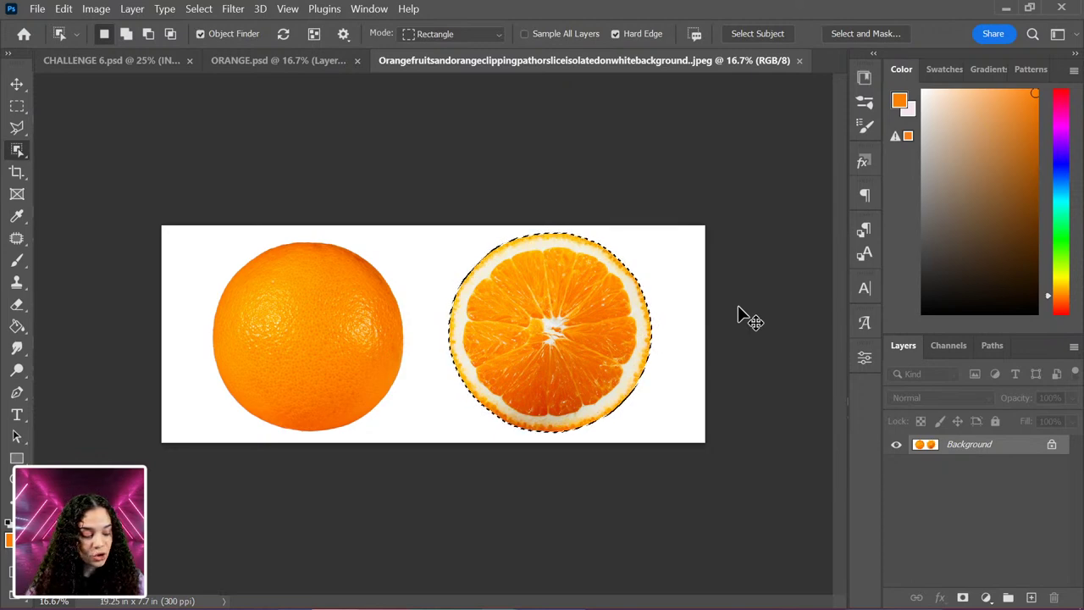
key("ctrl+j")
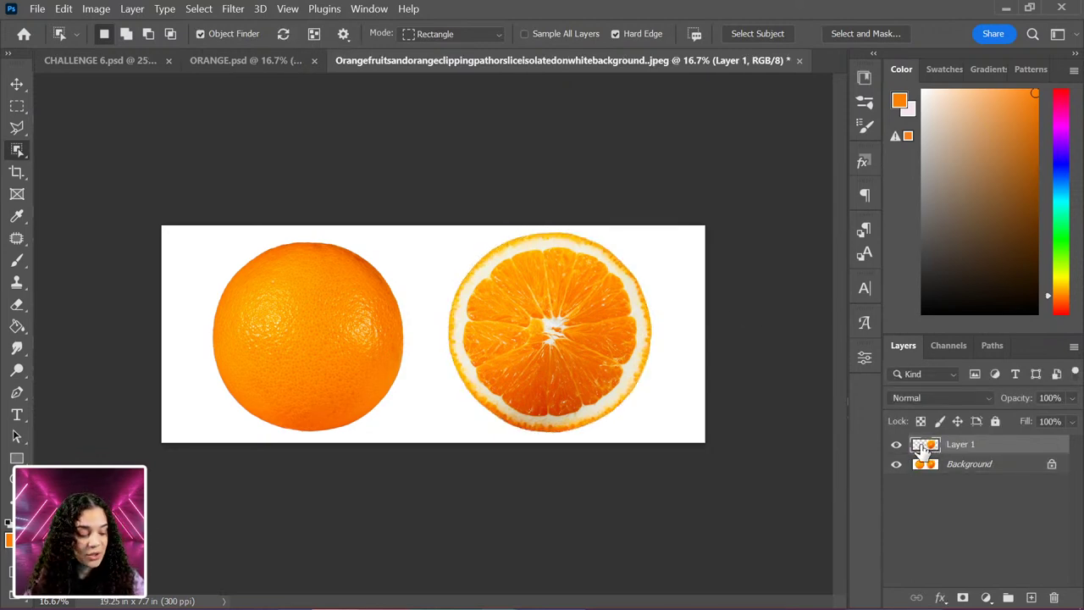
Select the whole orange on the Background layer and copy it to its own layer.
left_click(952, 471)
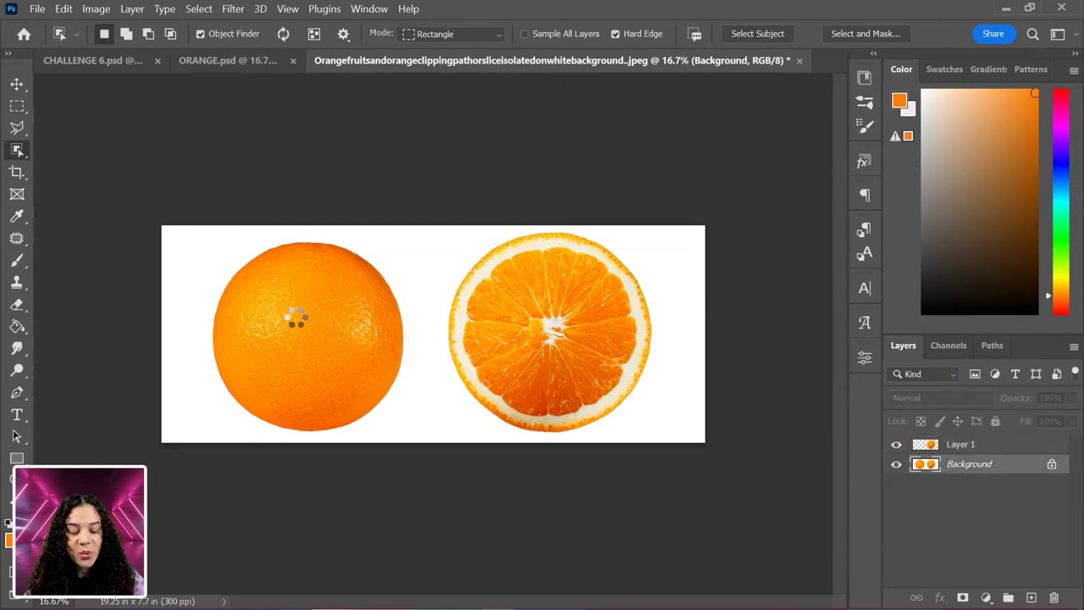
left_click(301, 325)
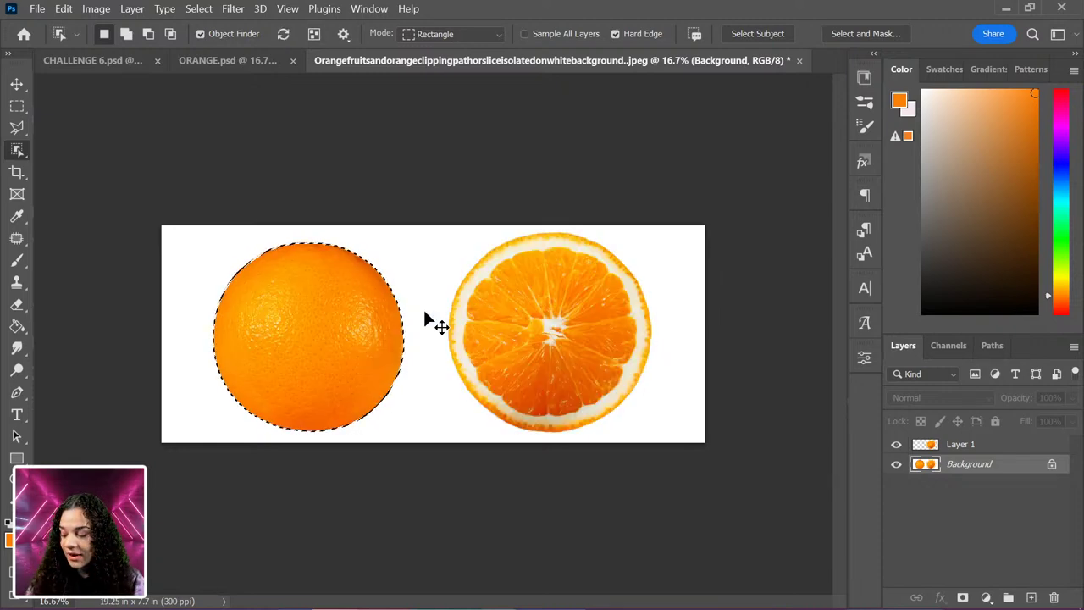
key("ctrl+j")
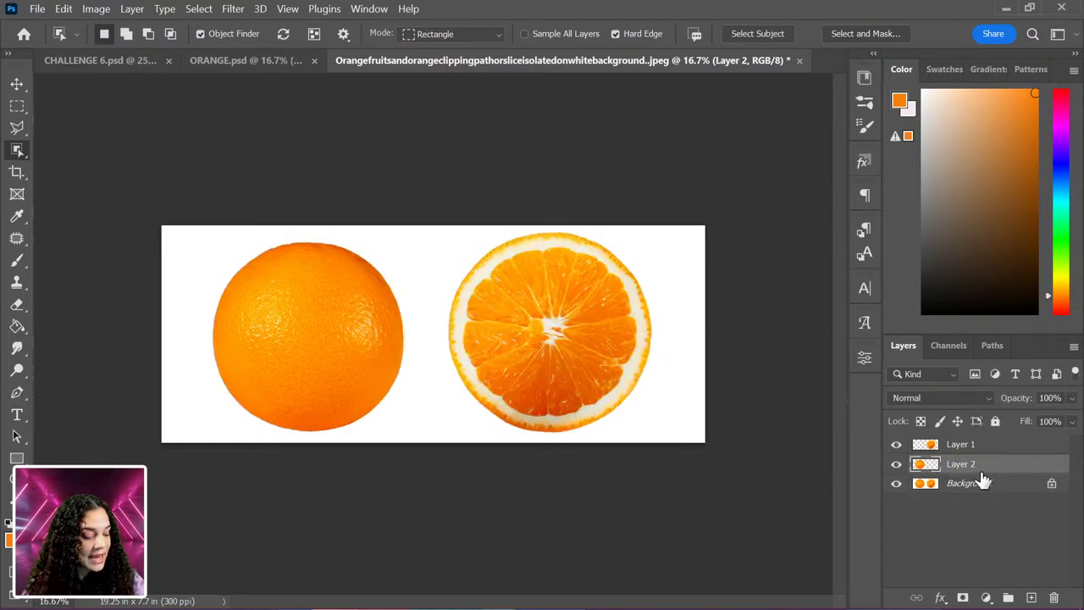
Copy both cut-out orange layers into CHALLENGE 6.psd and hide only the INFO group.
left_click(992, 453, "shift")
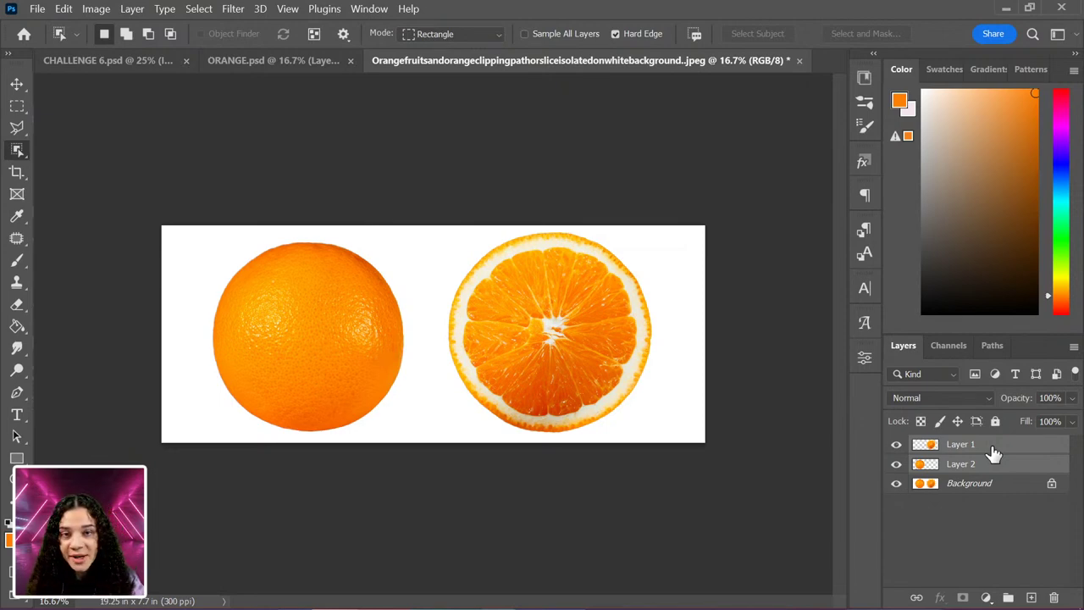
left_click_drag(994, 453, 545, 251)
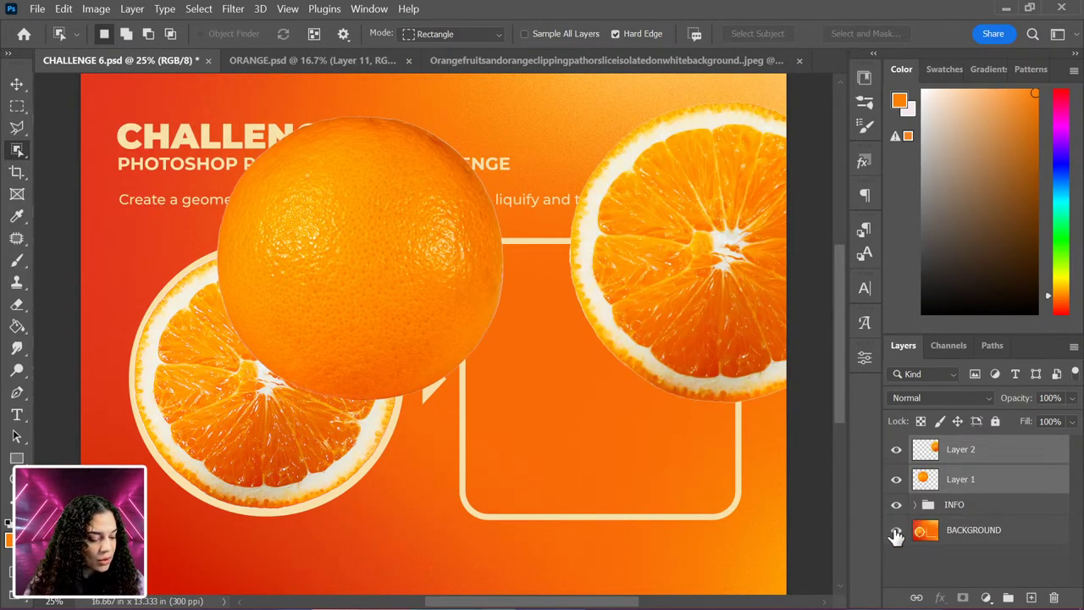
left_click_drag(896, 533, 896, 510)
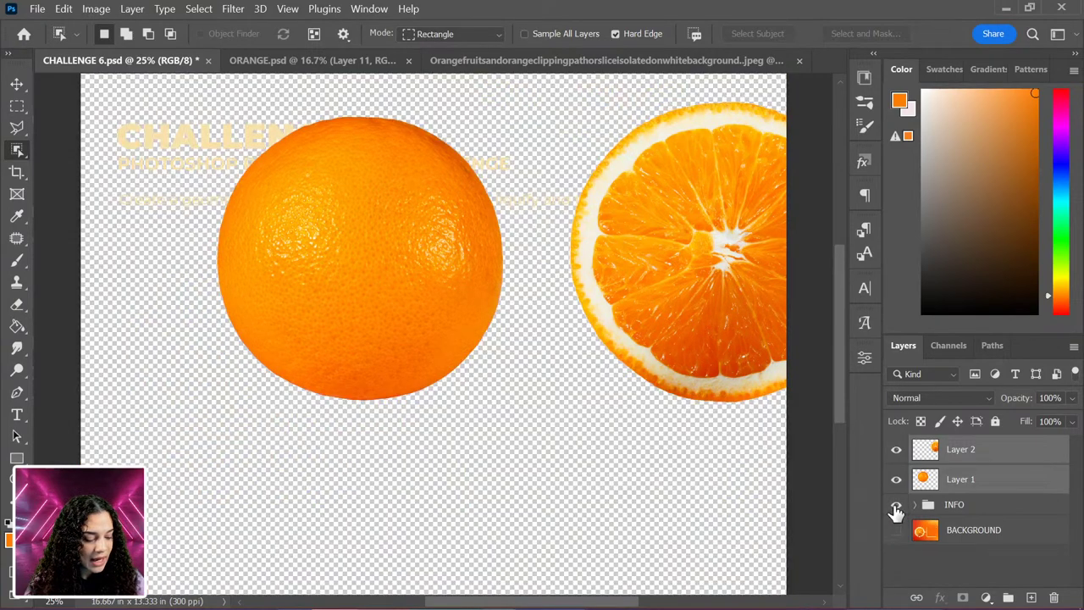
left_click(896, 506)
left_click(992, 512)
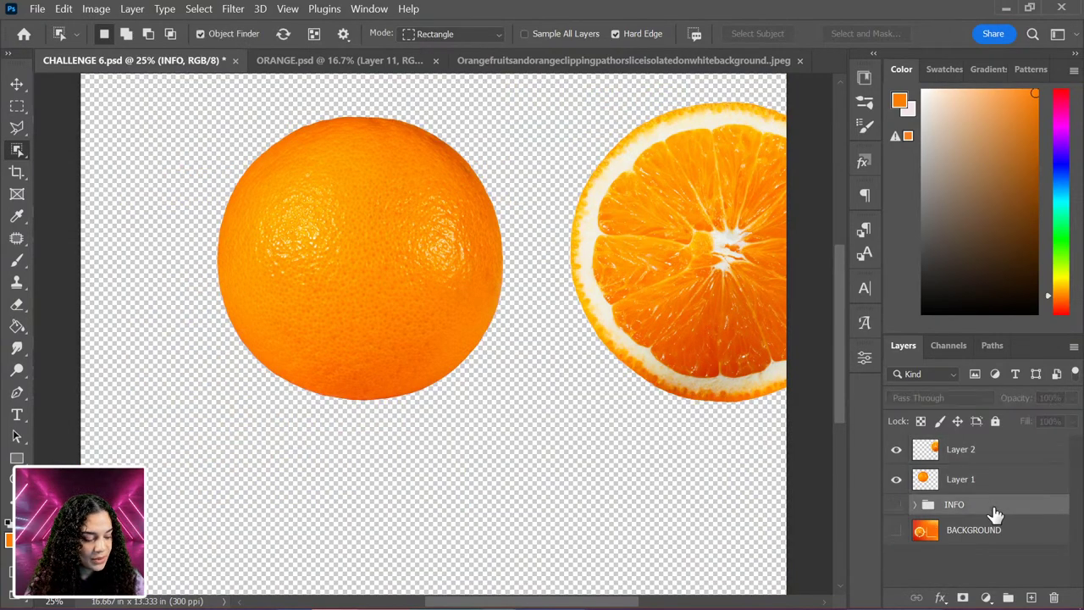
left_click(896, 530)
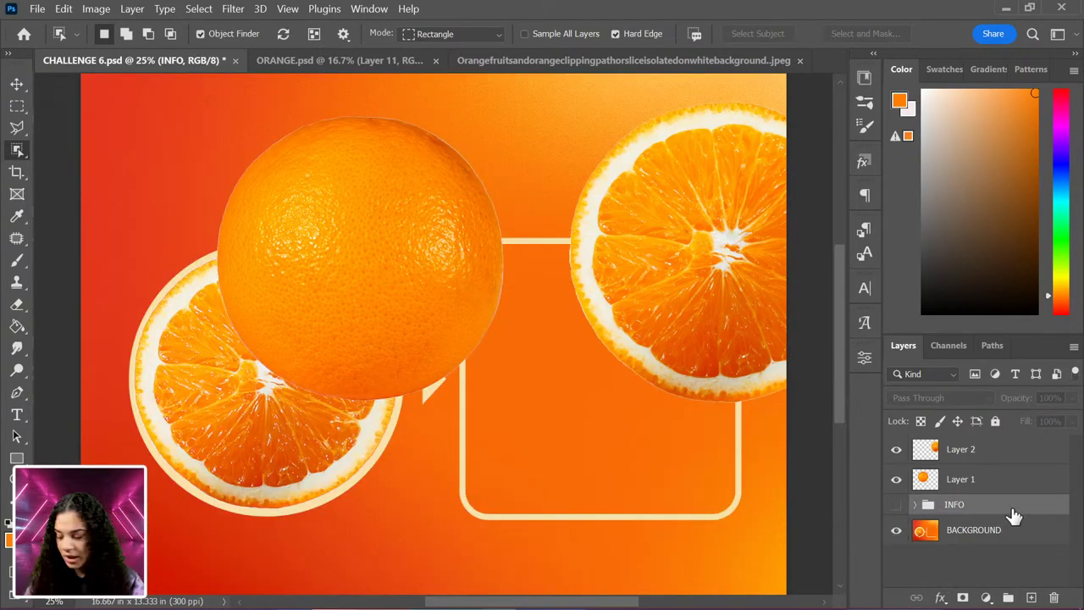
Fill a new layer above the INFO group with the cream colour sampled from the slice's outline, and hide the BACKGROUND layer.
key("ctrl+shift+n")
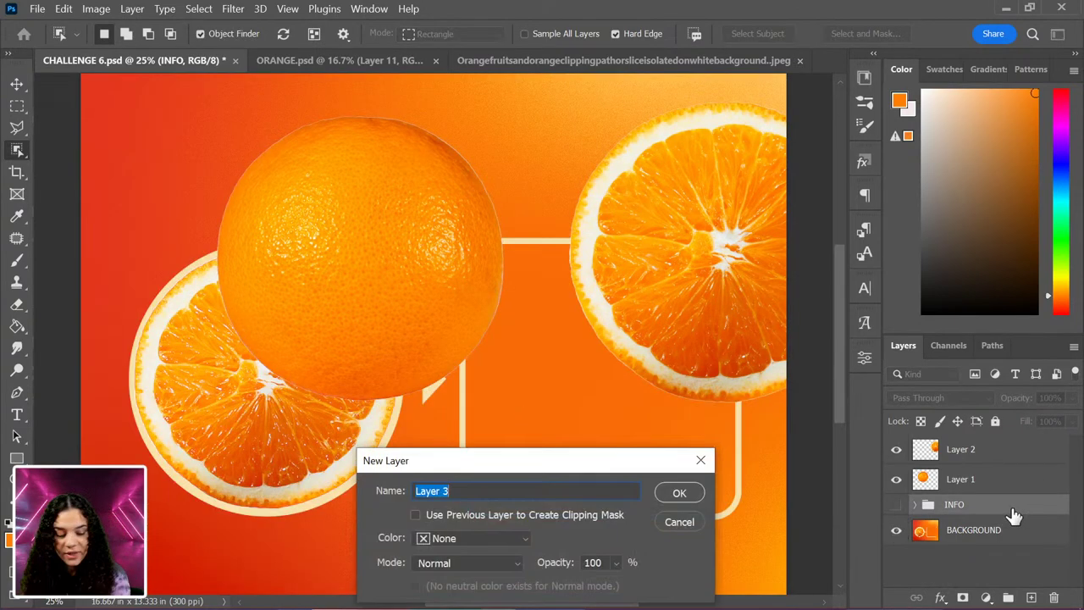
key("Return")
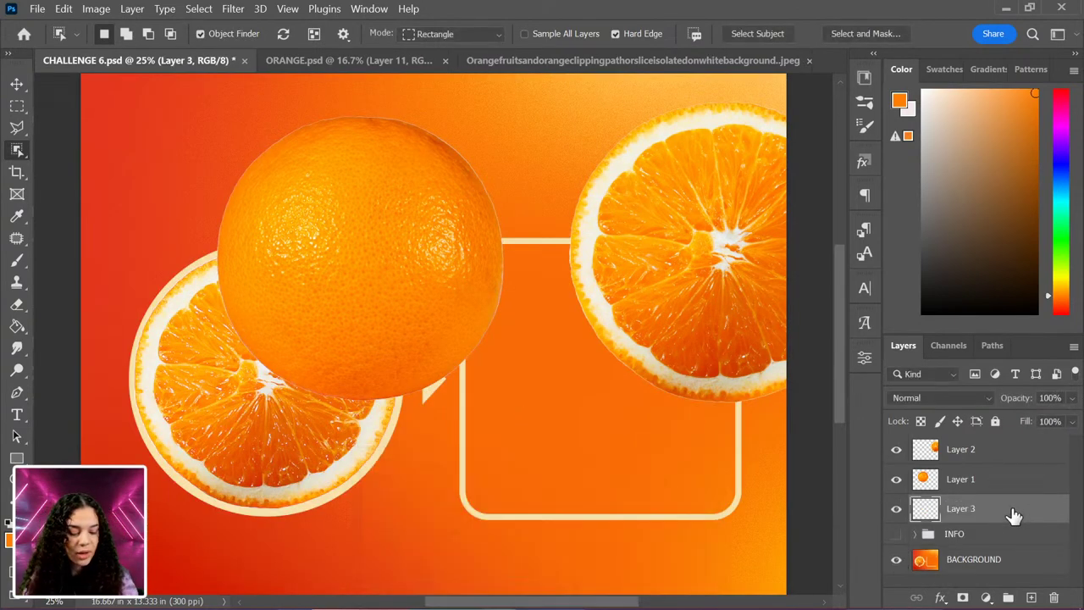
left_click(19, 328)
key("shift+g")
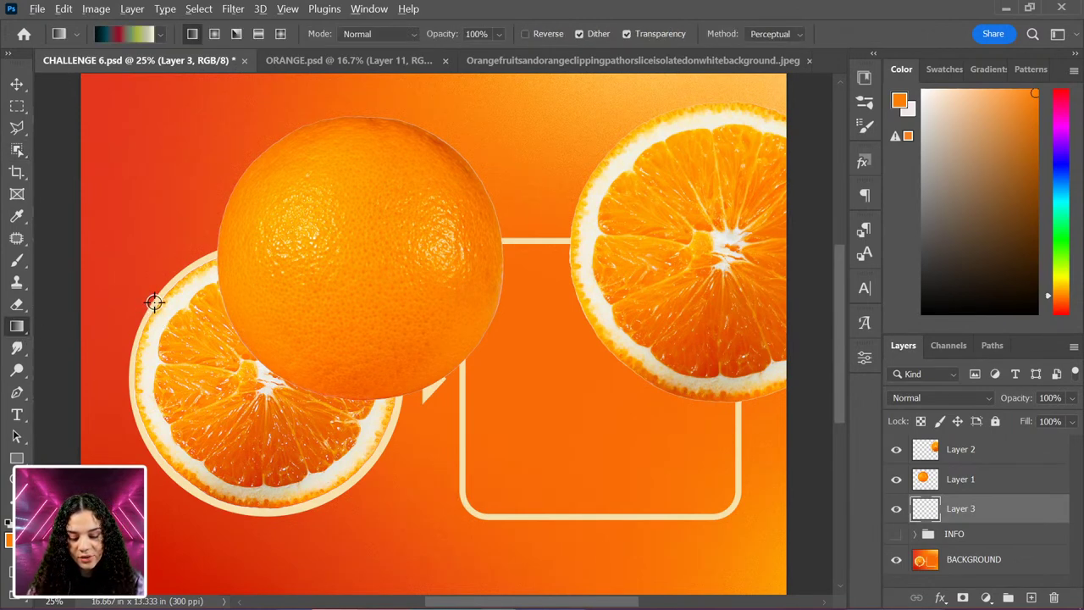
left_click(153, 302, "alt")
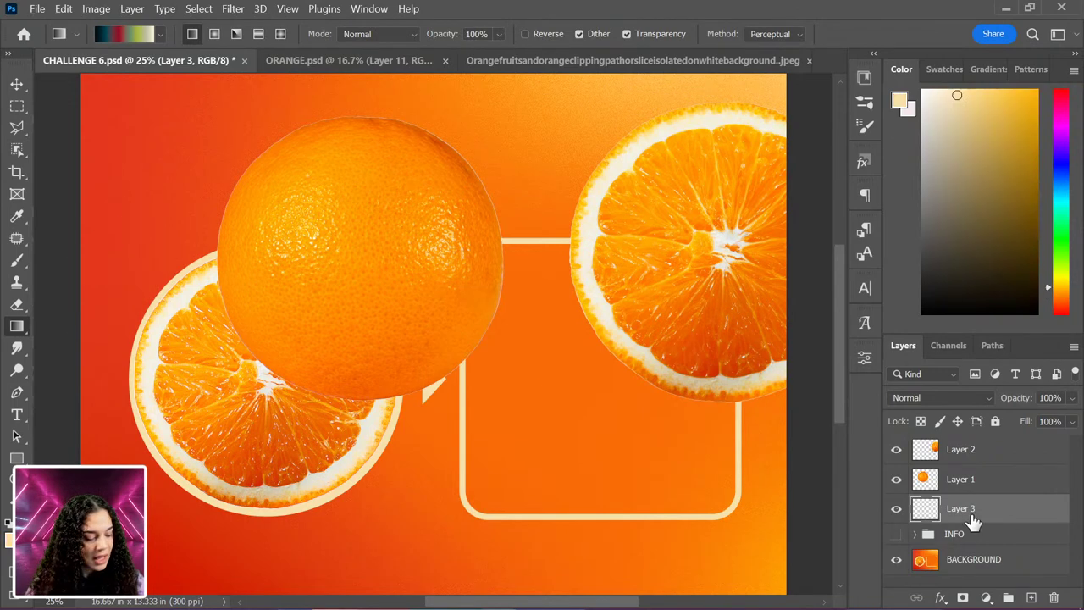
left_click_drag(16, 328, 76, 339)
left_click(508, 389)
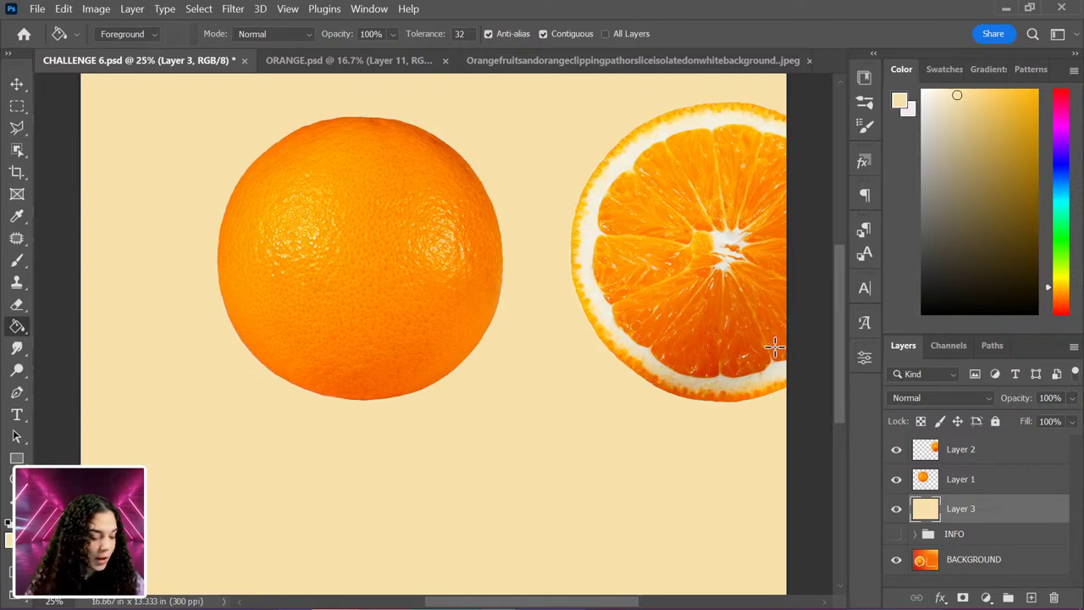
left_click(896, 561)
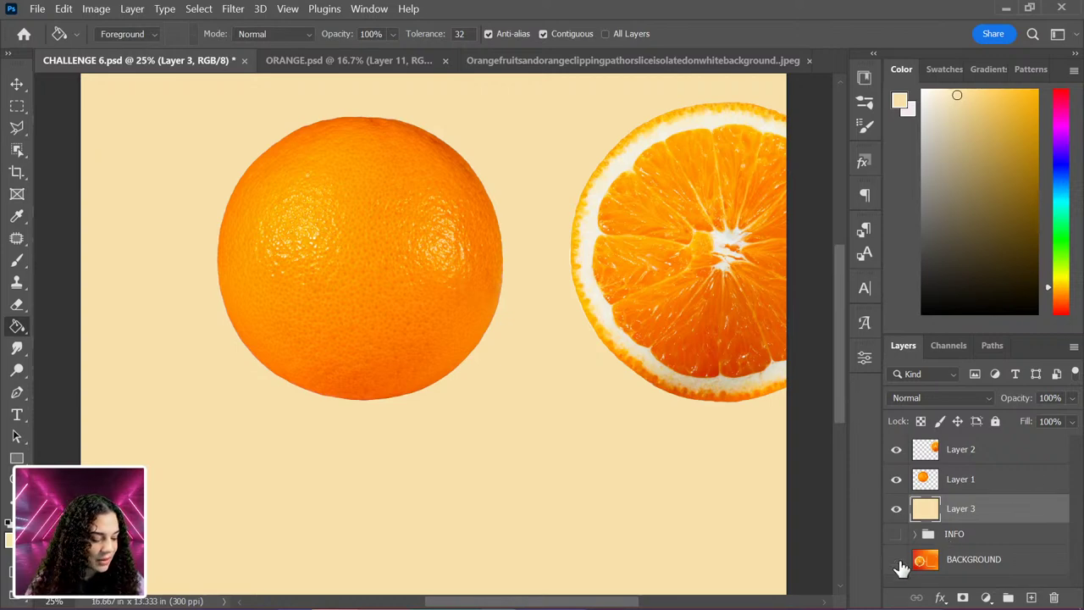
Move the whole orange and the slice together down and to the left so both fit inside the canvas.
left_click(1005, 458)
left_click(991, 481, "shift")
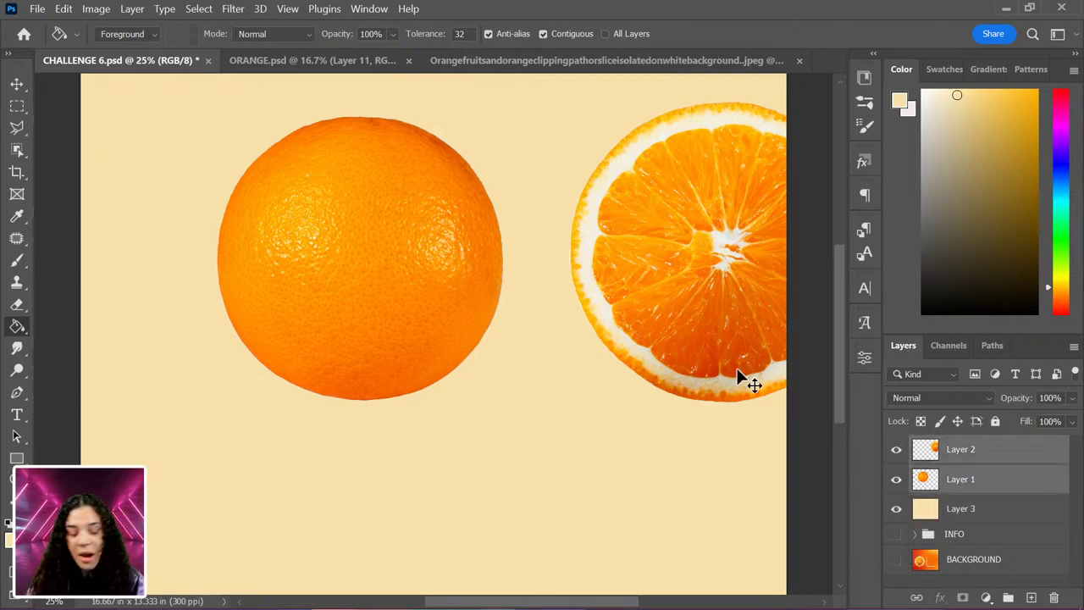
key("ctrl+t")
mouse_move(663, 277)
left_mouse_down()
mouse_move(545, 360)
mouse_move(552, 374)
left_mouse_up()
key("g")
key("ctrl+plus")
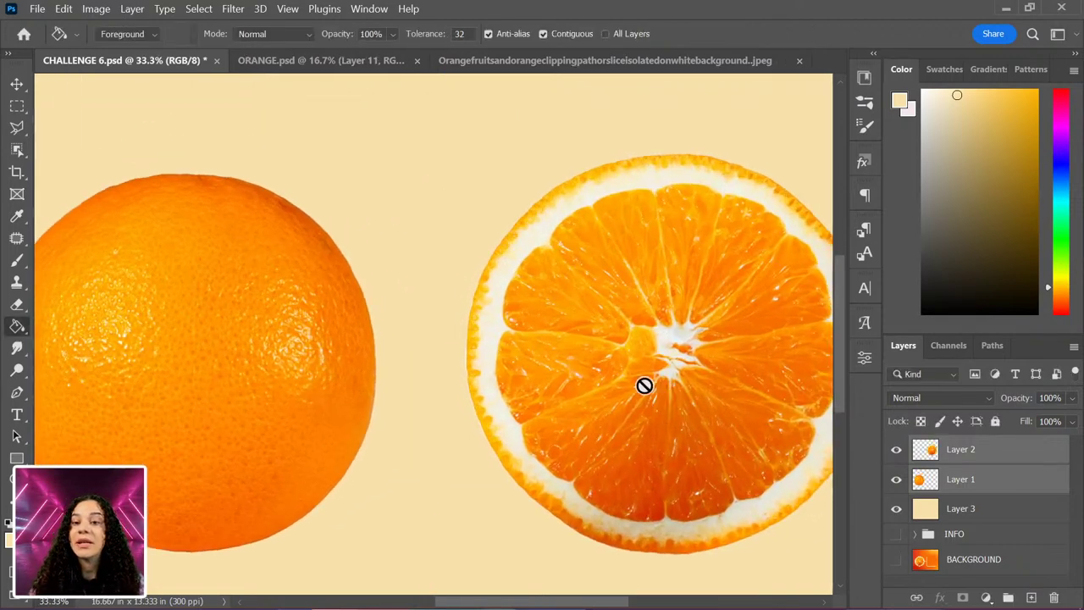
key("ctrl+minus")
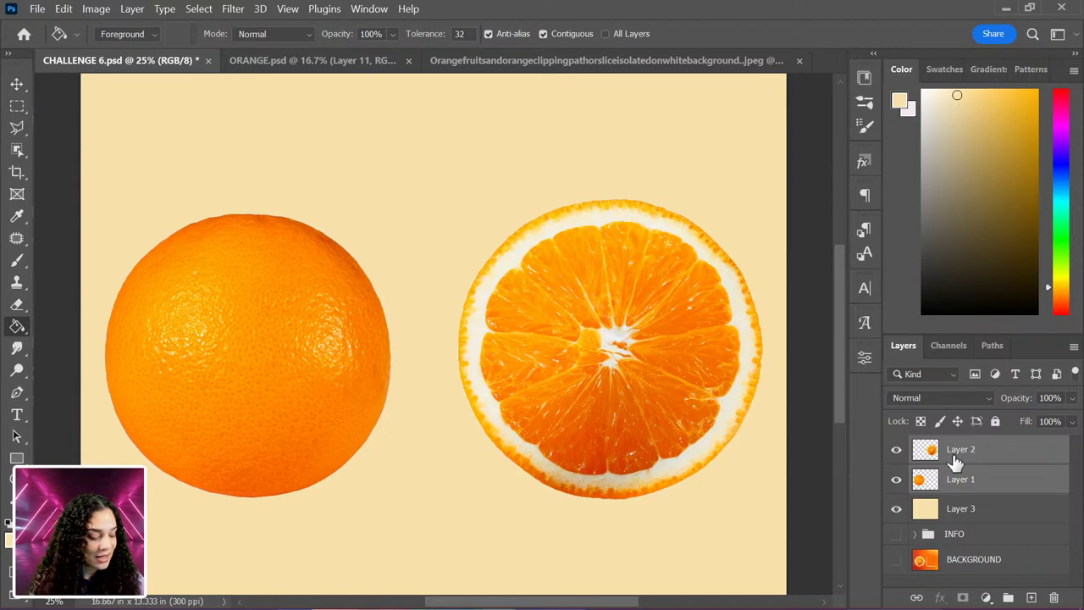
Draw a square about 2008 px wide above the cream layer, behind the slice, and round its corners to about 148 px.
left_click(1006, 505)
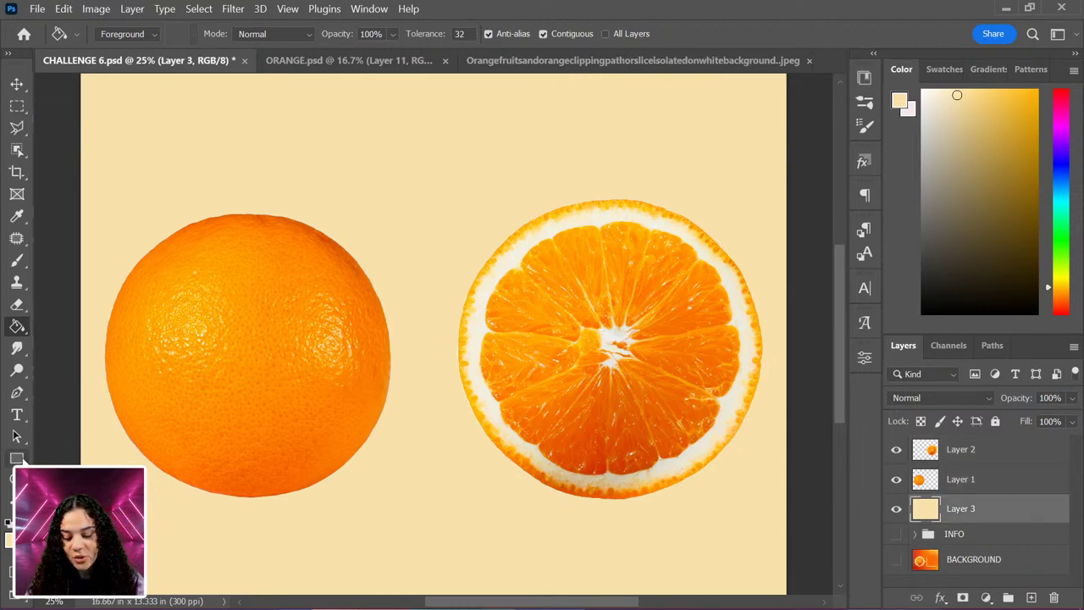
left_click(19, 458)
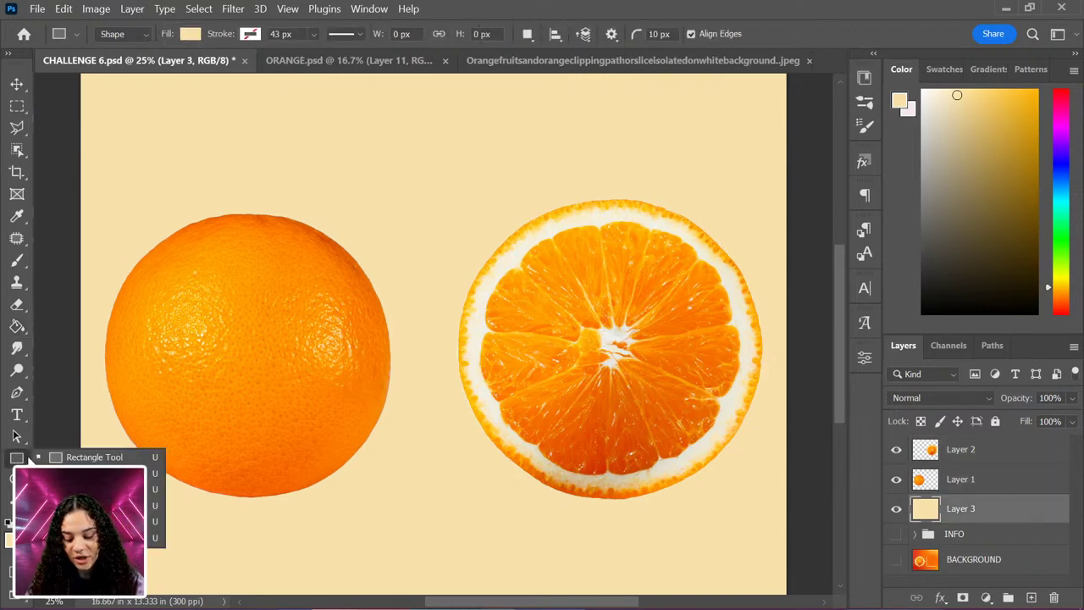
left_click(82, 458)
left_click_drag(419, 175, 702, 479)
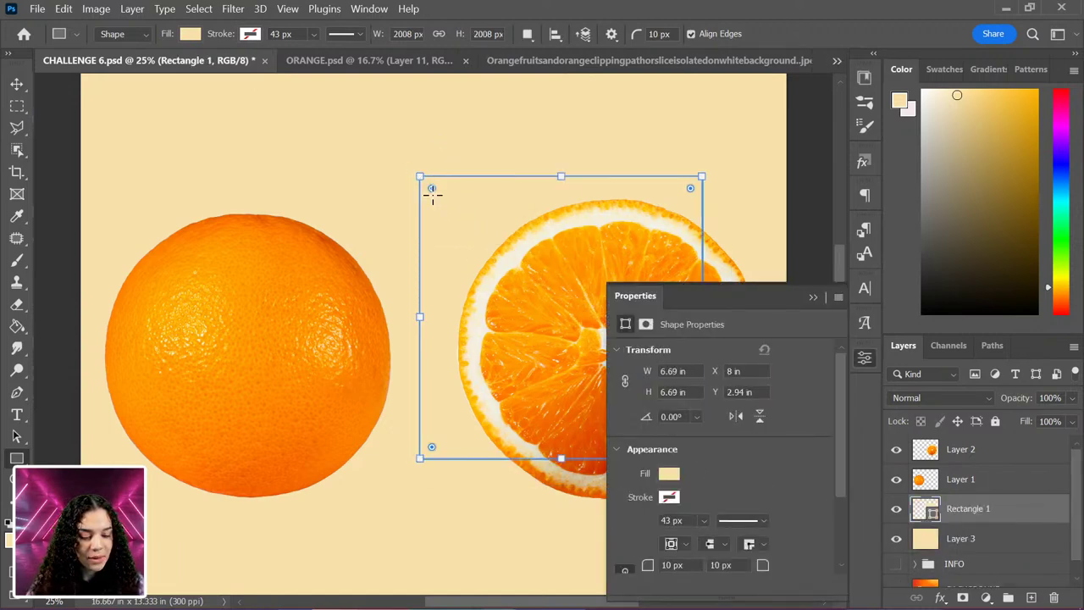
left_click_drag(429, 187, 433, 193)
Set the rounded square's fill to the bright orange from the recently used colors.
left_click(669, 474)
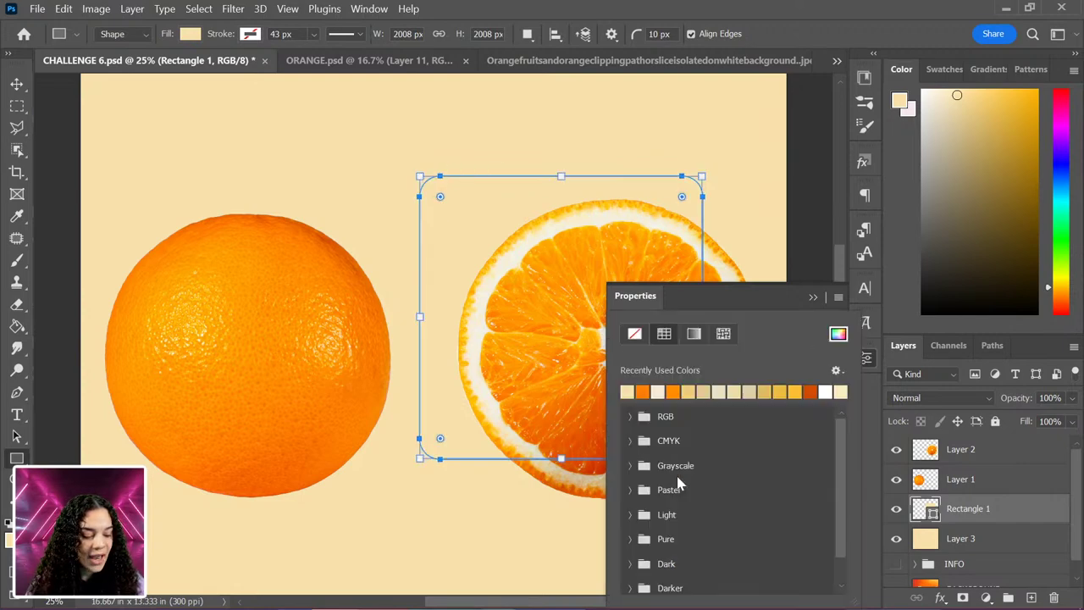
left_click(643, 390)
left_click(1005, 508)
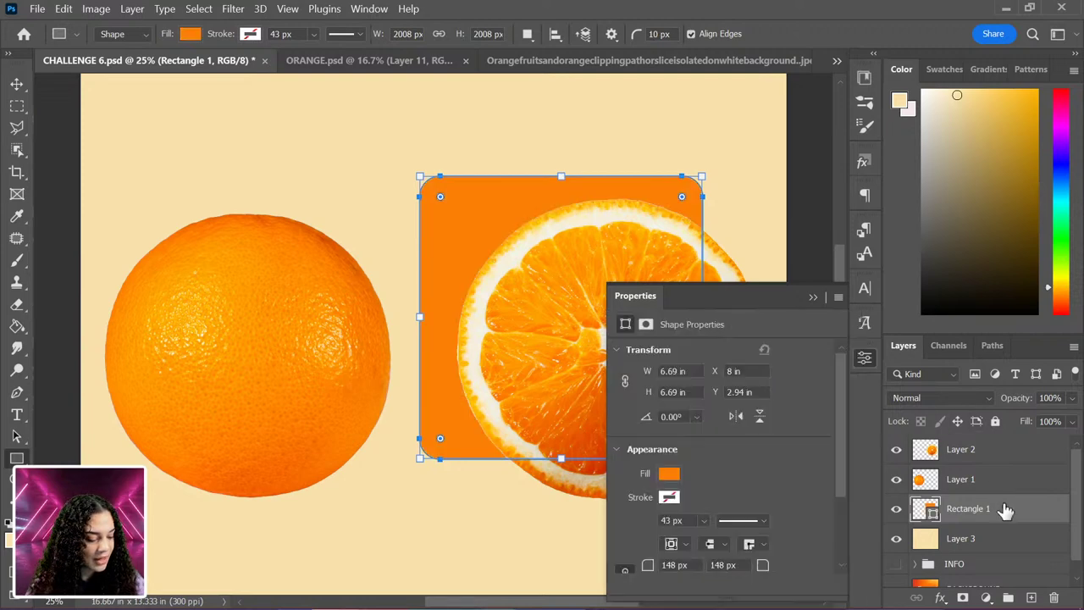
left_click(865, 357)
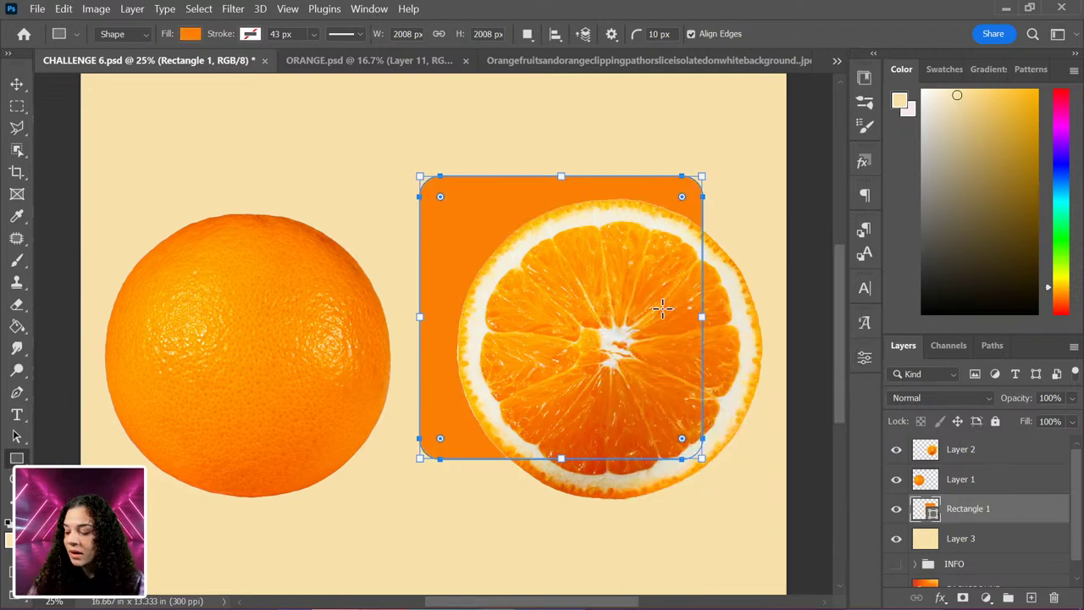
Center the rounded square behind the orange slice and move the slice's layer below the whole orange's layer.
key("ctrl+t")
left_click_drag(621, 292, 572, 326)
key("ctrl+plus")
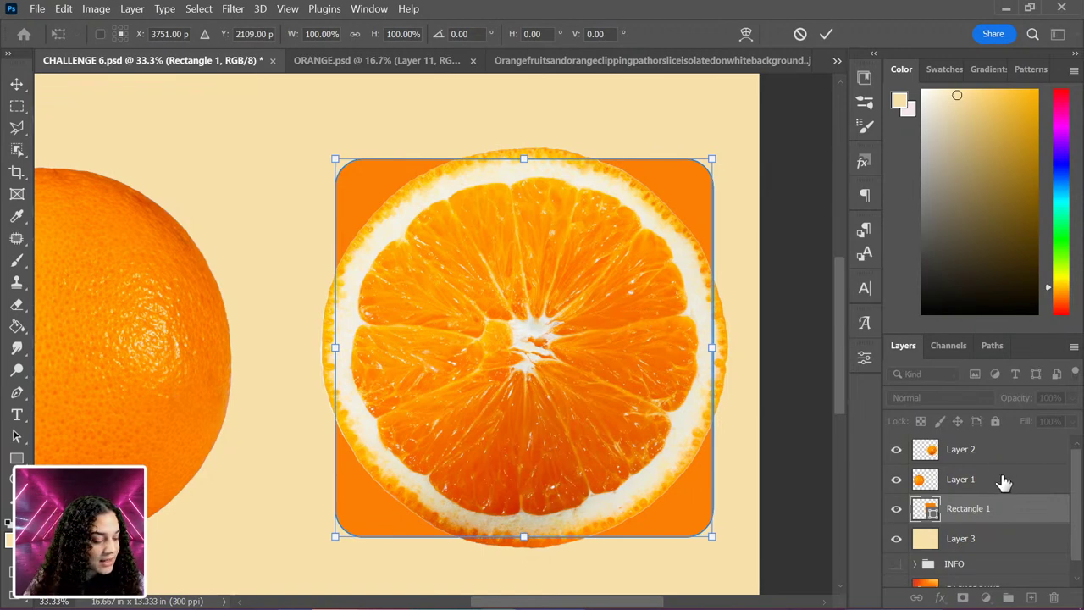
left_click_drag(1007, 458, 1008, 502)
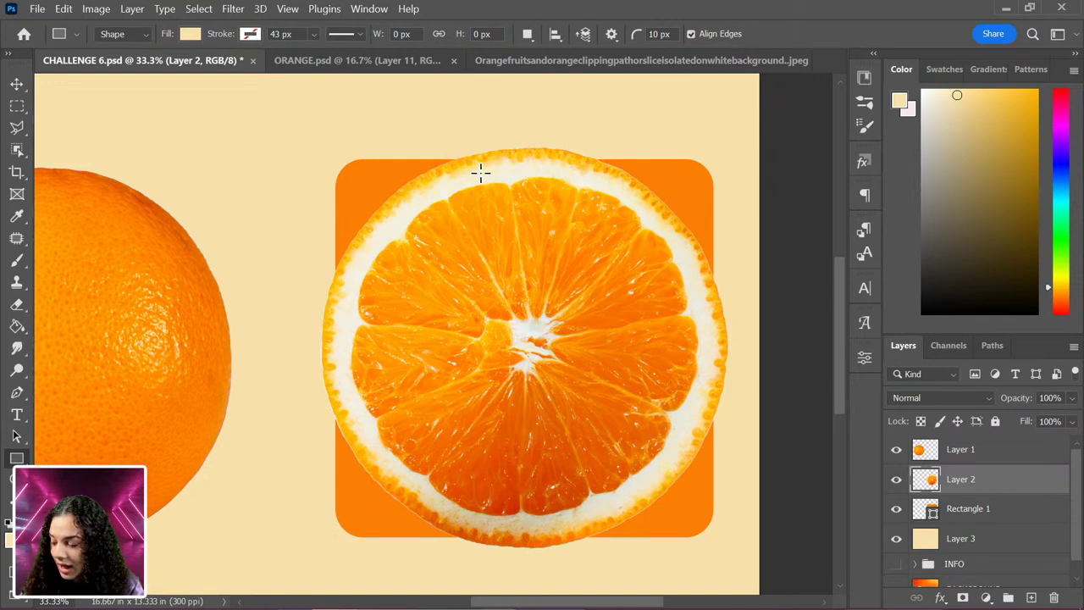
Try to select the slice's interior by tracing along the white pith with a freehand lasso.
key("l")
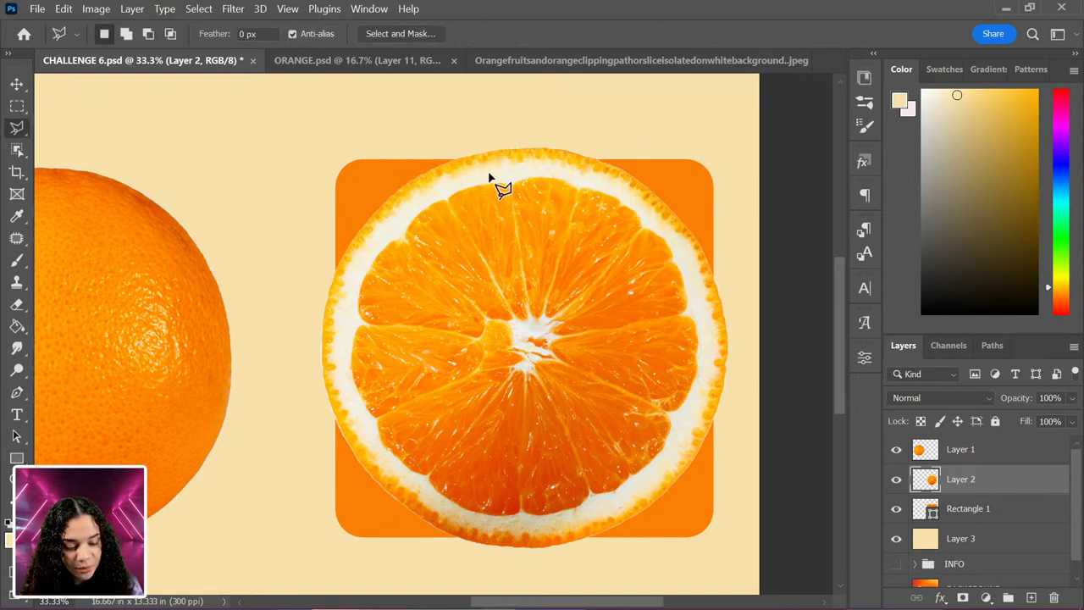
right_click(24, 127)
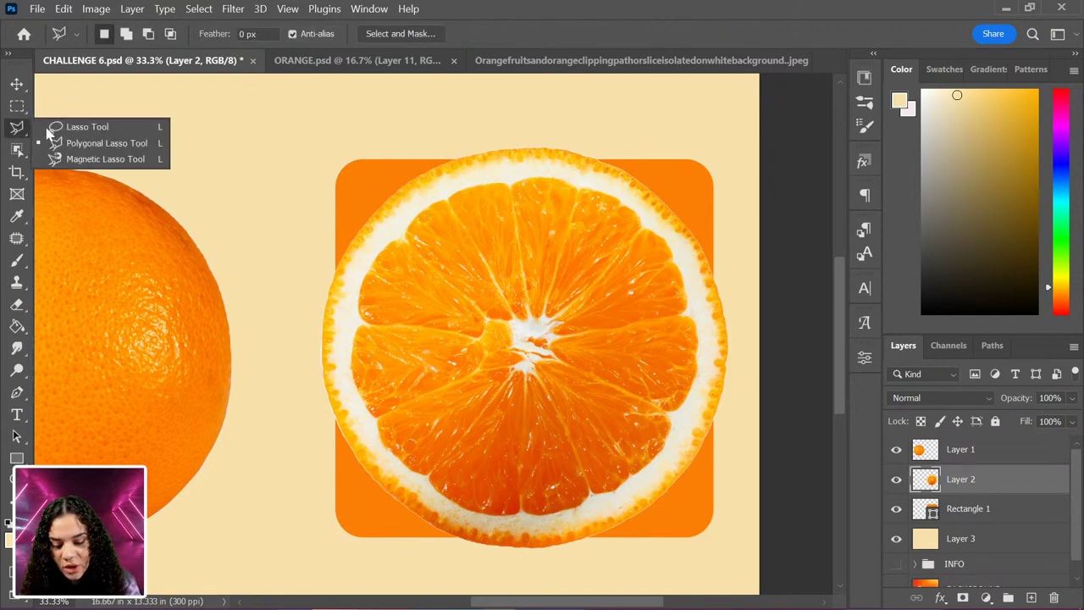
left_click(114, 127)
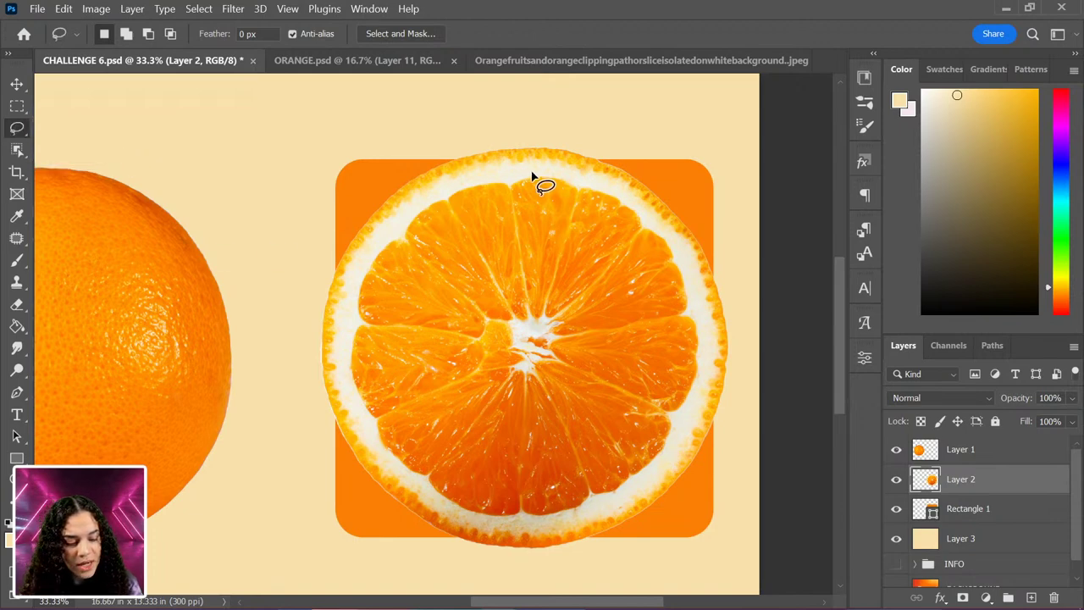
mouse_move(532, 171)
left_mouse_down()
mouse_move(453, 187)
mouse_move(395, 219)
mouse_move(359, 273)
mouse_move(340, 342)
mouse_move(347, 413)
mouse_move(406, 487)
mouse_move(491, 527)
mouse_move(546, 527)
mouse_move(593, 520)
mouse_move(641, 493)
mouse_move(677, 456)
mouse_move(707, 359)
mouse_move(704, 307)
mouse_move(670, 226)
mouse_move(641, 204)
mouse_move(527, 168)
left_mouse_up()
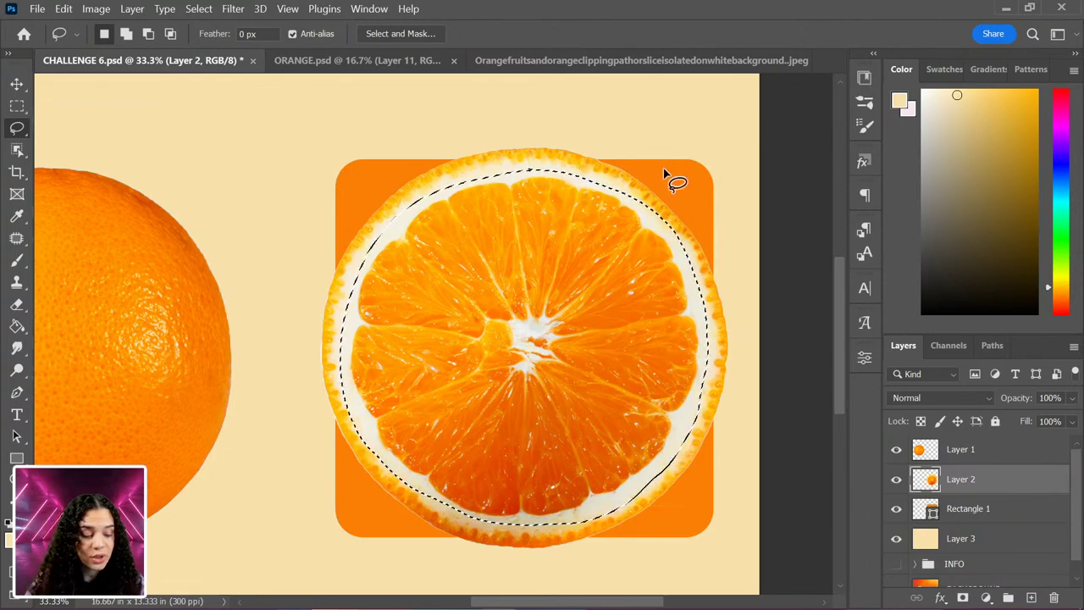
Select the slice's interior just inside the orange rind with an elliptical marquee and copy it to a new layer beneath the full slice.
left_click(16, 106)
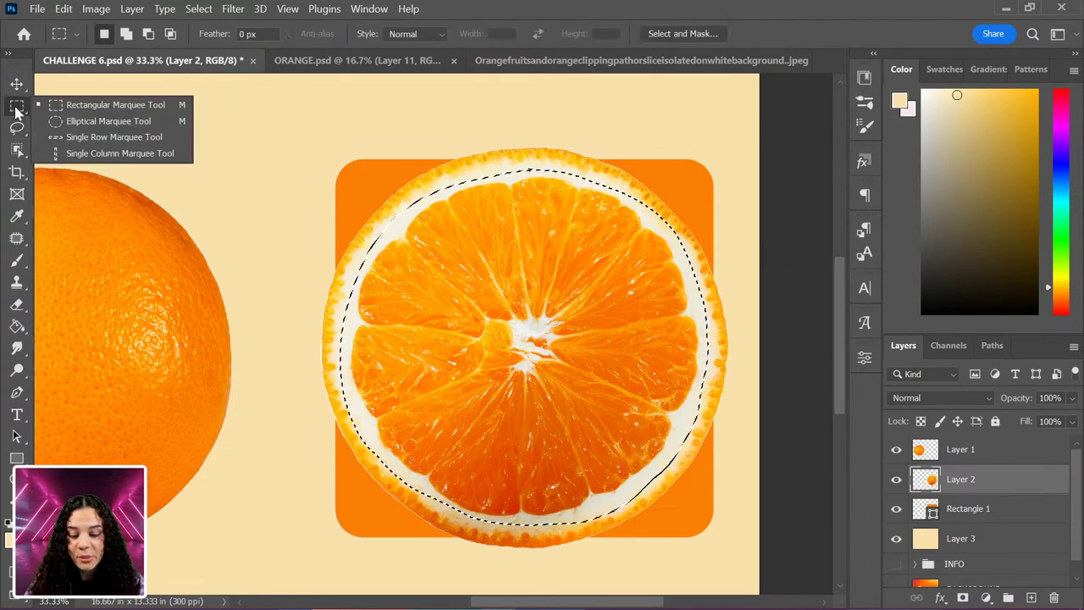
left_click(108, 121)
left_click(300, 149)
left_click_drag(351, 162, 713, 531)
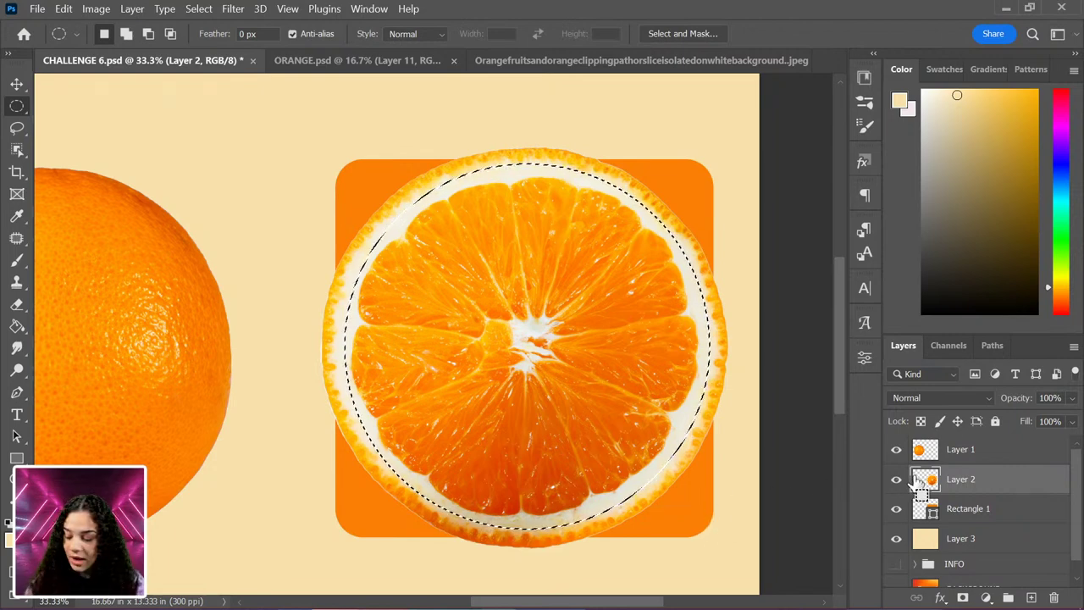
key("ctrl+j")
left_click_drag(948, 518, 948, 468)
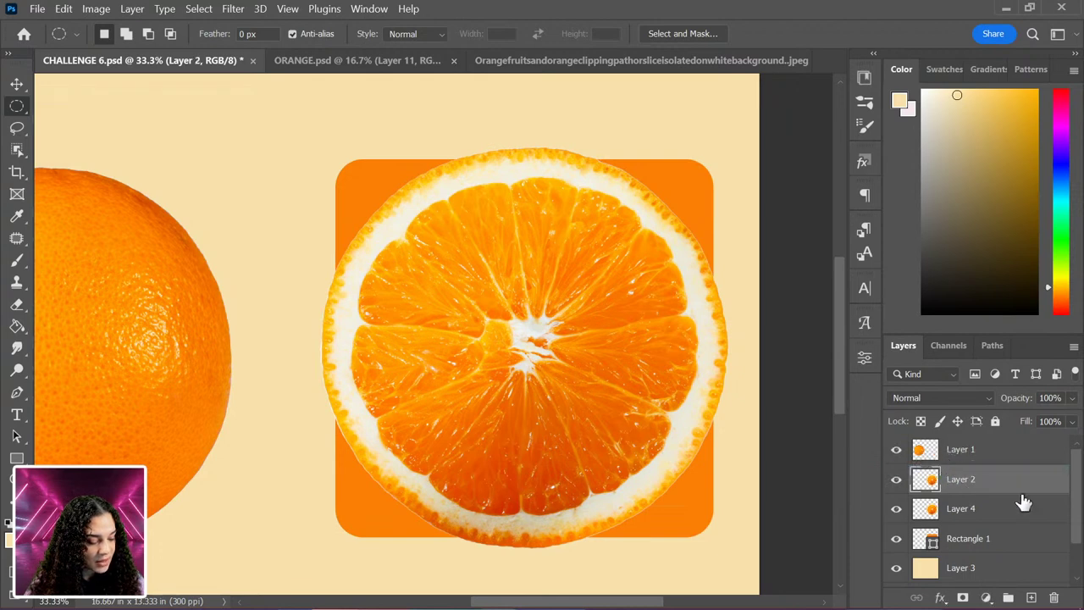
Hide the full slice and whole orange layers, keeping the copied slice interior as the active layer.
left_click(979, 513)
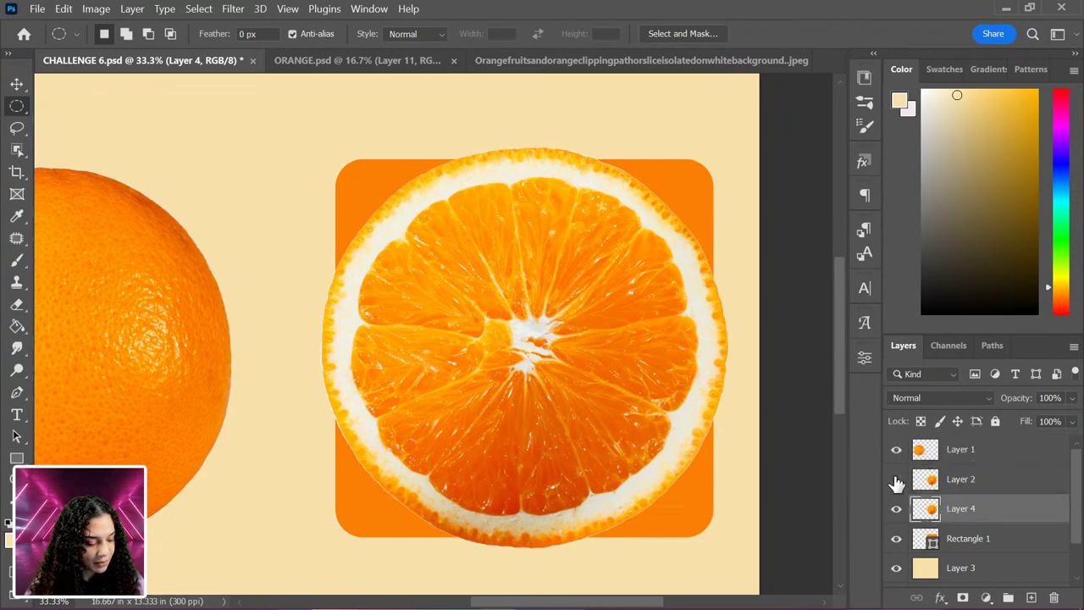
left_click(896, 480)
left_click(895, 450)
scroll(511, 310, "right", 5)
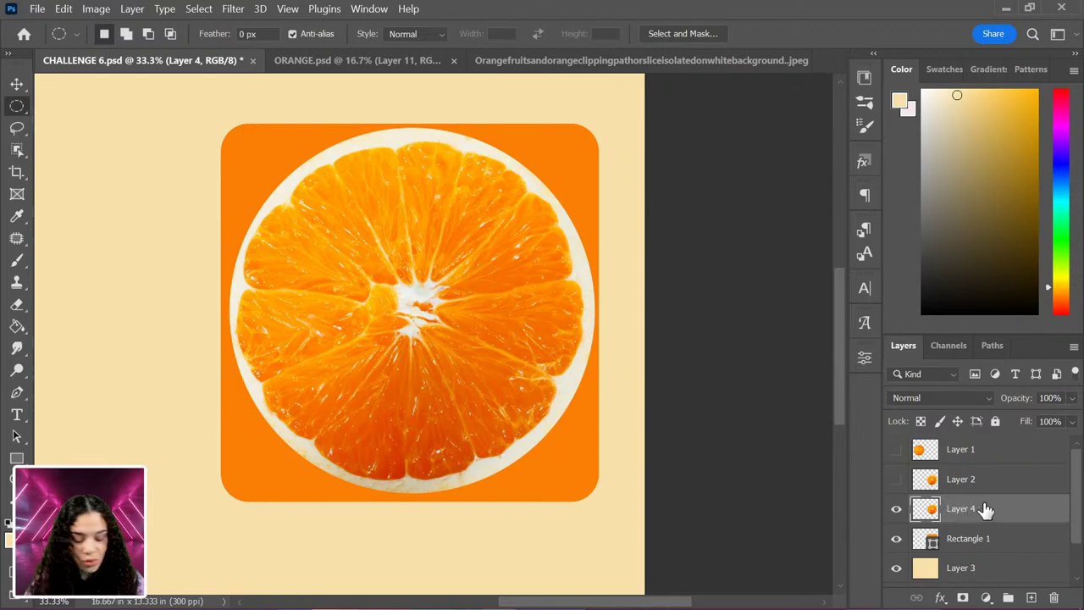
Start a custom warp on the copied slice interior and split its grid twice in each direction, crossing near the circle's four diagonal edges.
key("ctrl+t")
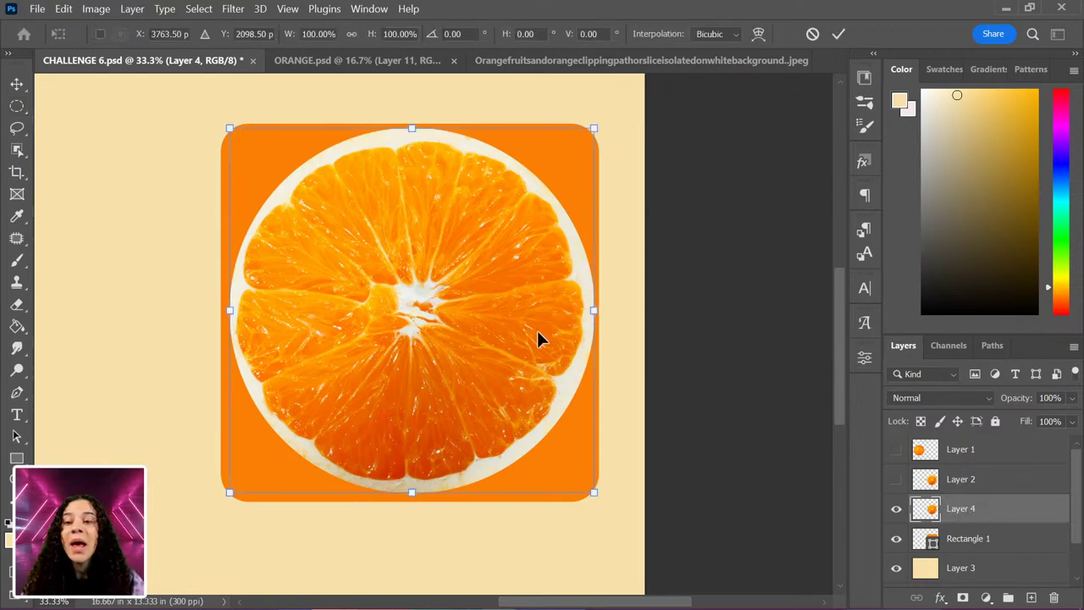
left_click_drag(590, 133, 579, 155)
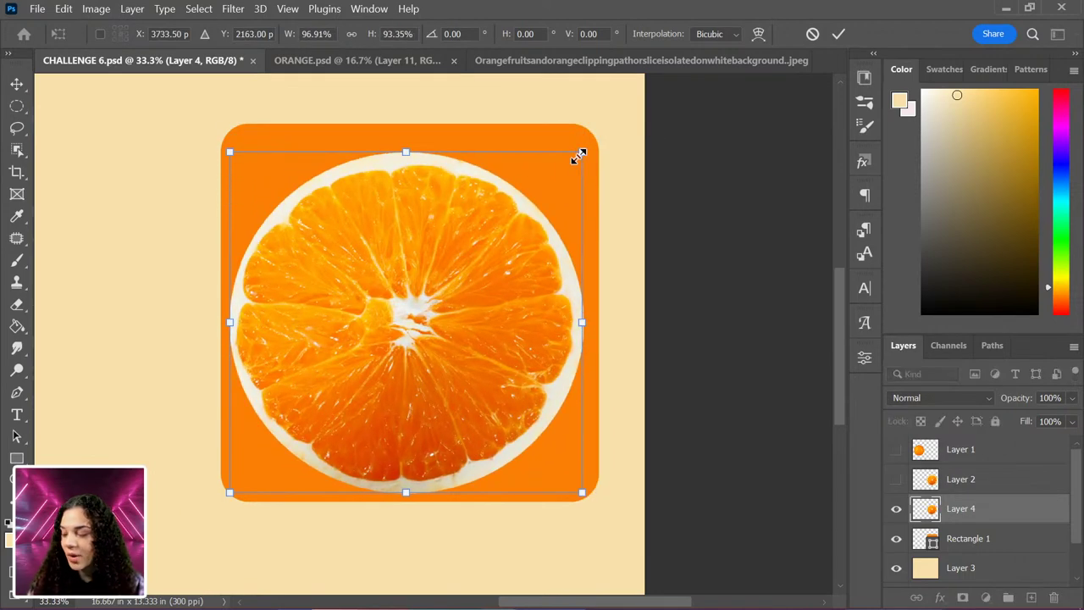
key("ctrl+z")
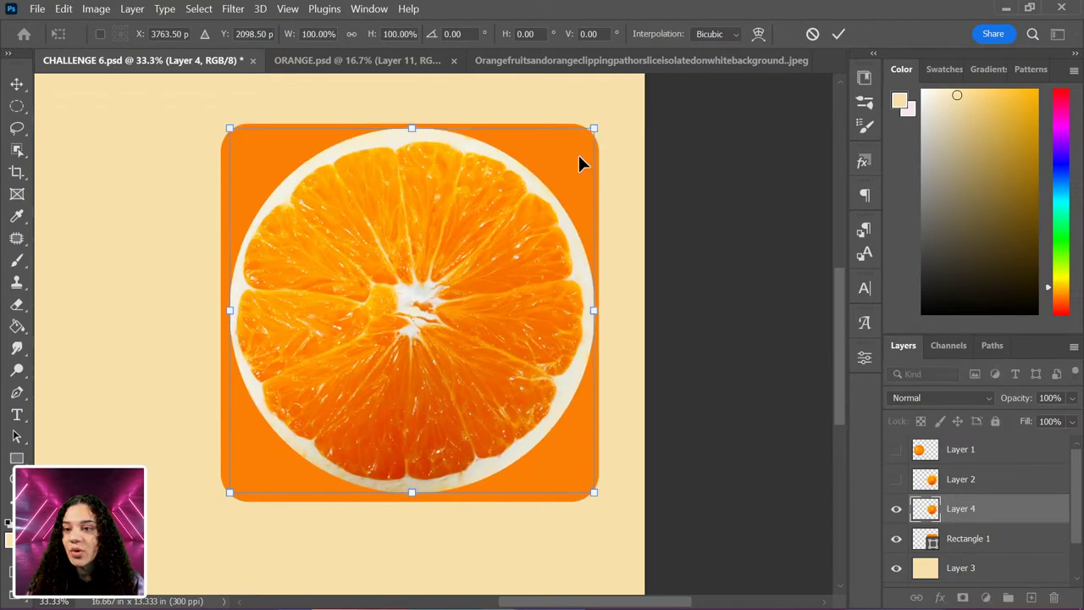
right_click(464, 244)
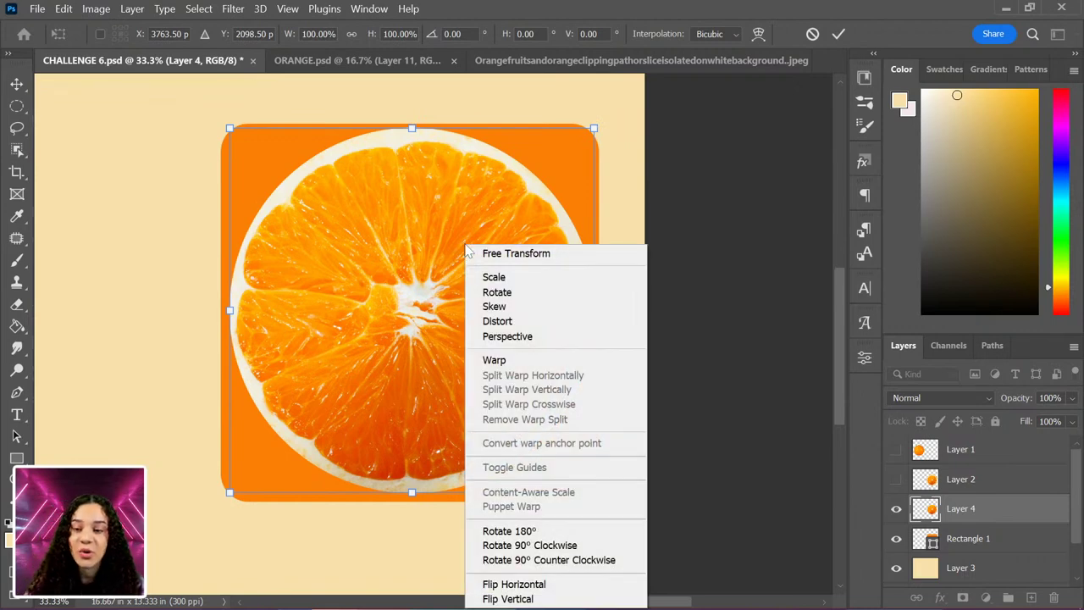
left_click(494, 360)
left_click_drag(446, 264, 419, 283)
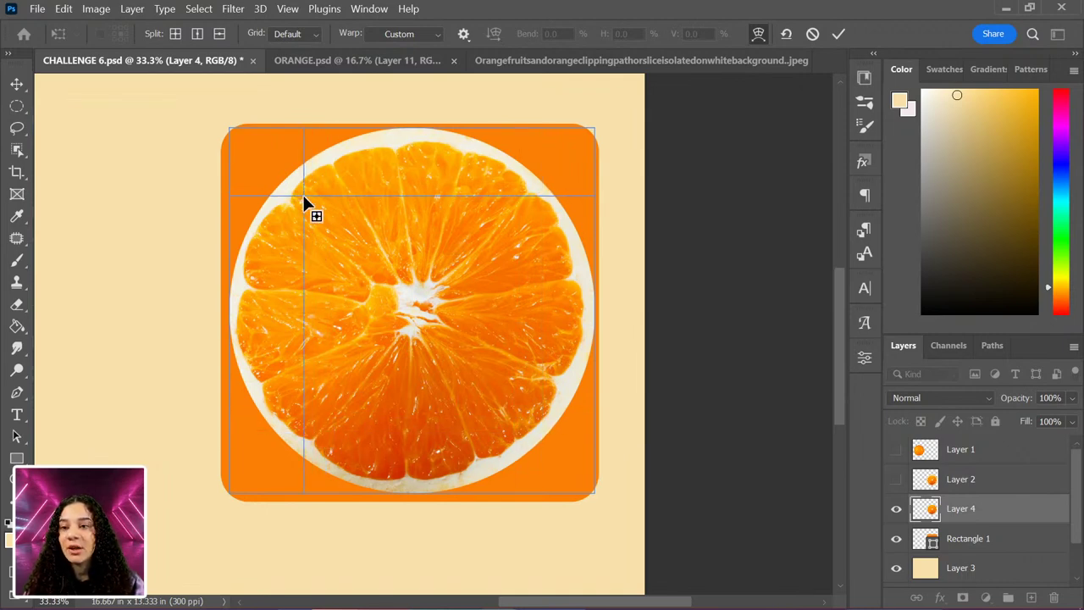
left_click(532, 194)
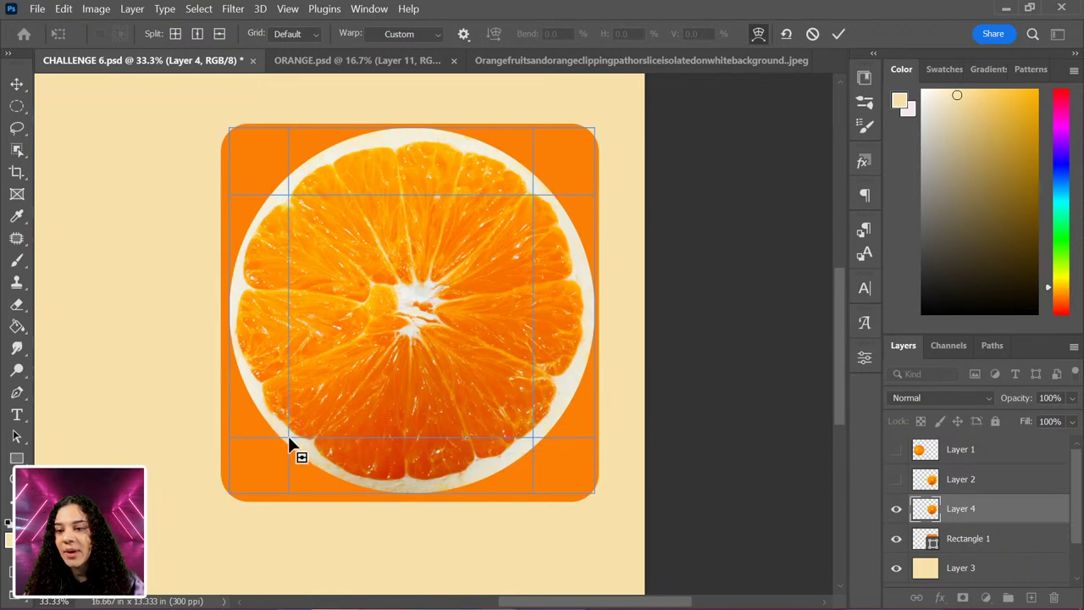
key("Escape")
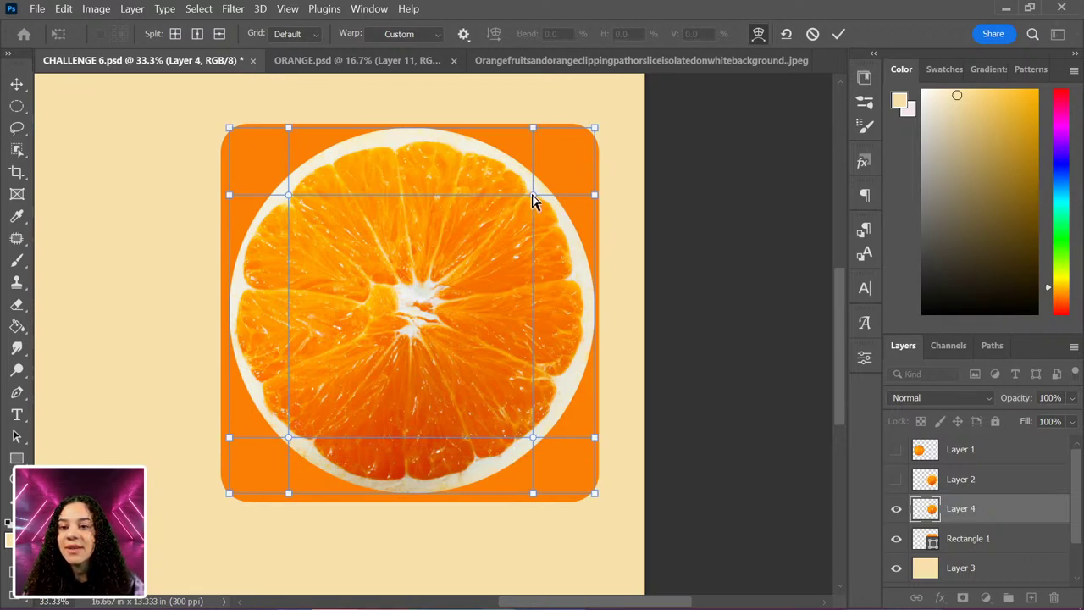
Pull the four inner warp grid points outward toward the rounded square's corners to stretch the slice interior into a square.
left_click_drag(531, 194, 574, 154)
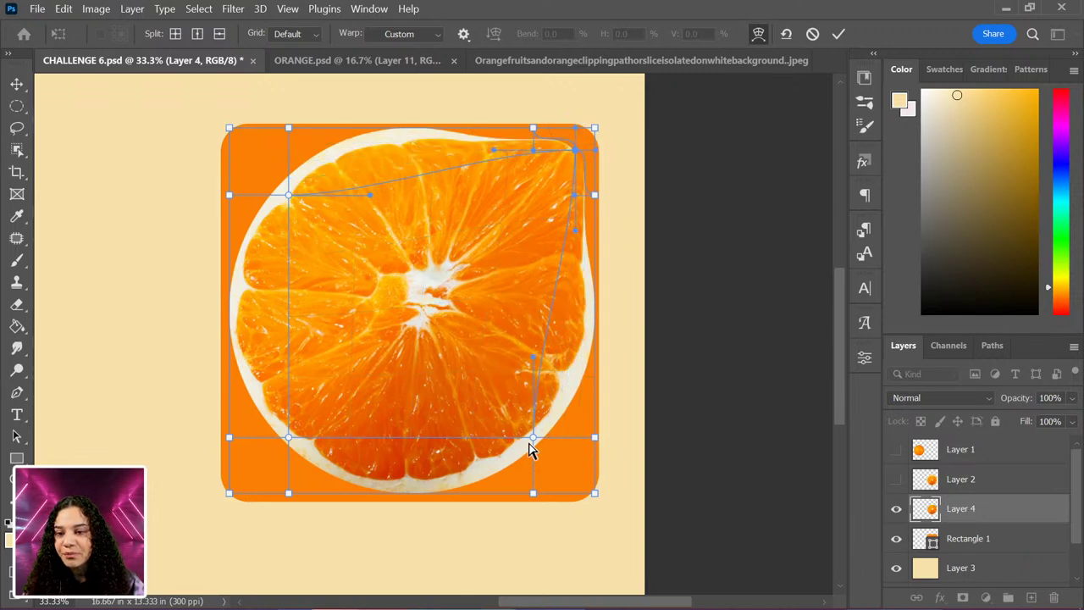
left_click_drag(533, 440, 575, 482)
left_click_drag(288, 439, 243, 484)
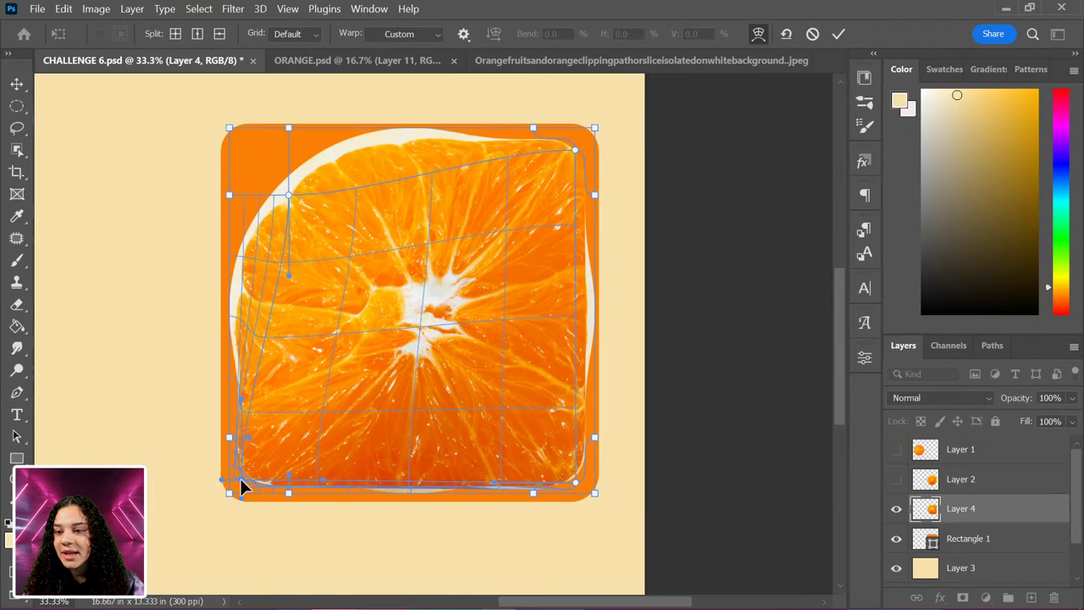
left_click_drag(242, 486, 241, 482)
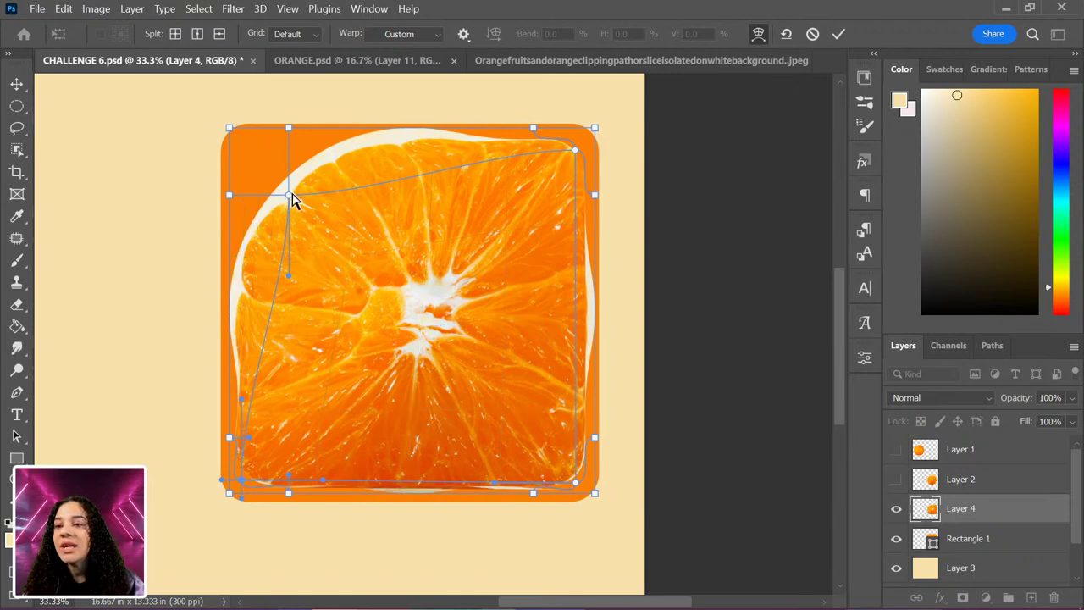
left_click_drag(291, 200, 239, 142)
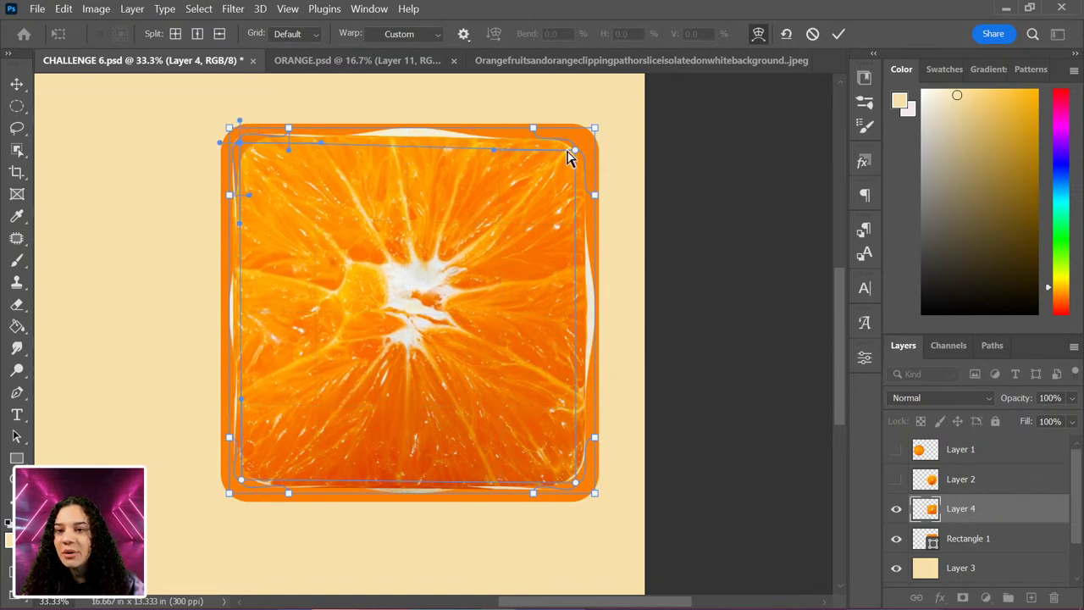
Nudge the four warp points slightly farther into the corners to even out the square shape, and apply the warp.
left_click_drag(571, 148, 575, 139)
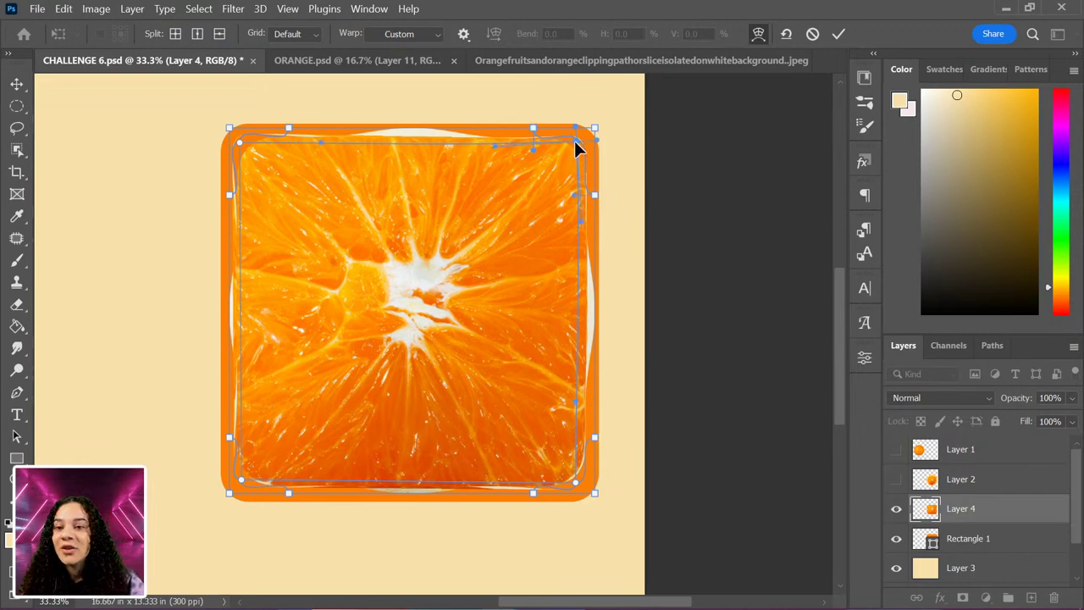
left_click_drag(575, 144, 581, 144)
left_click_drag(576, 479, 581, 491)
left_click_drag(238, 148, 234, 137)
left_click_drag(242, 484, 239, 493)
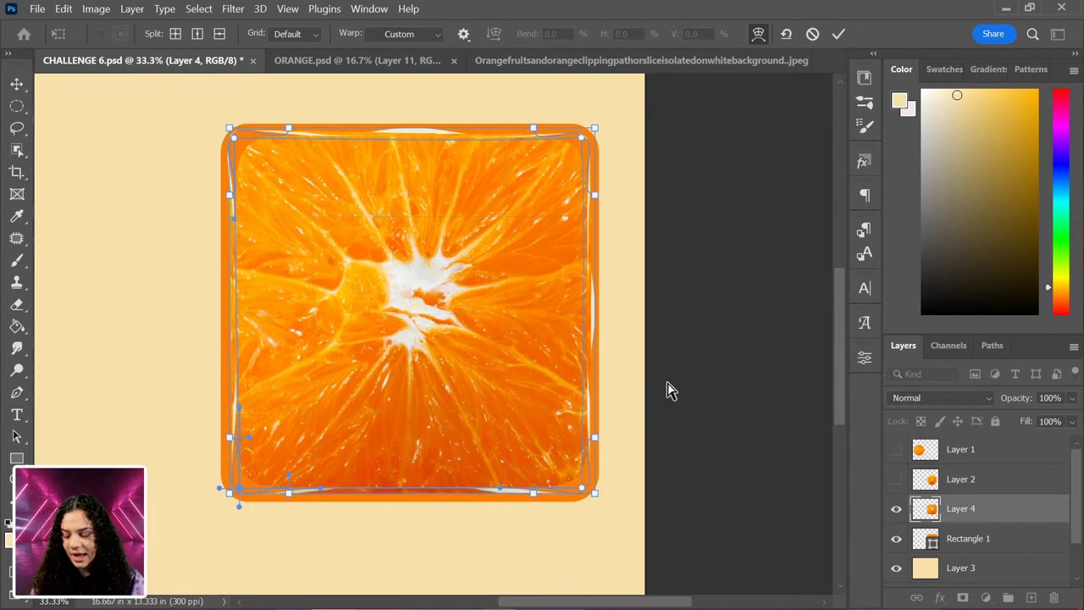
key("Return")
Examine the warped slice's edges and corners against the orange rounded-square border.
key("m")
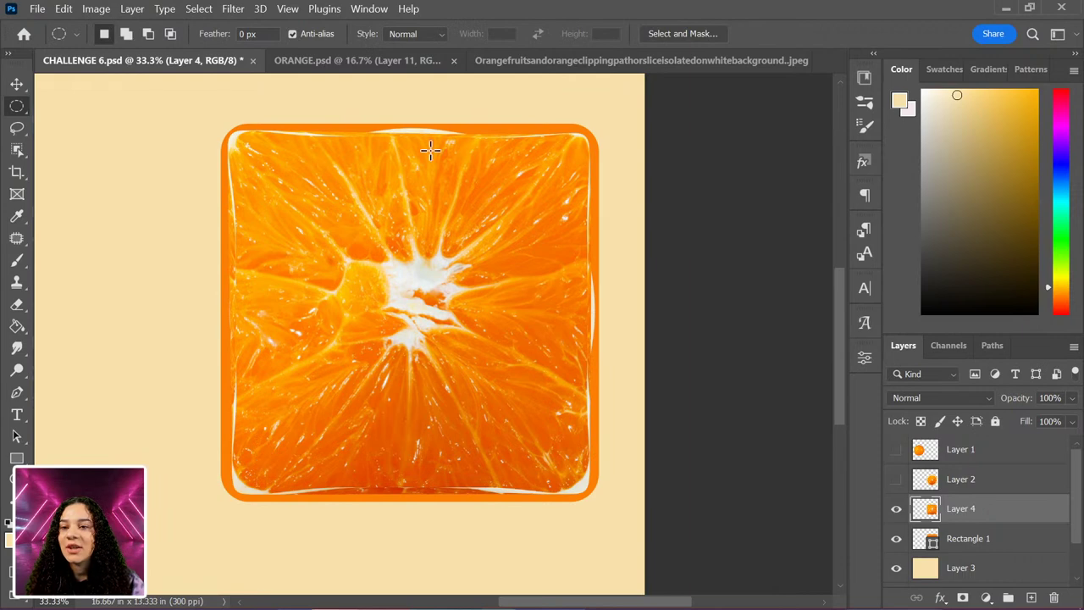
scroll(438, 251, "up", 1)
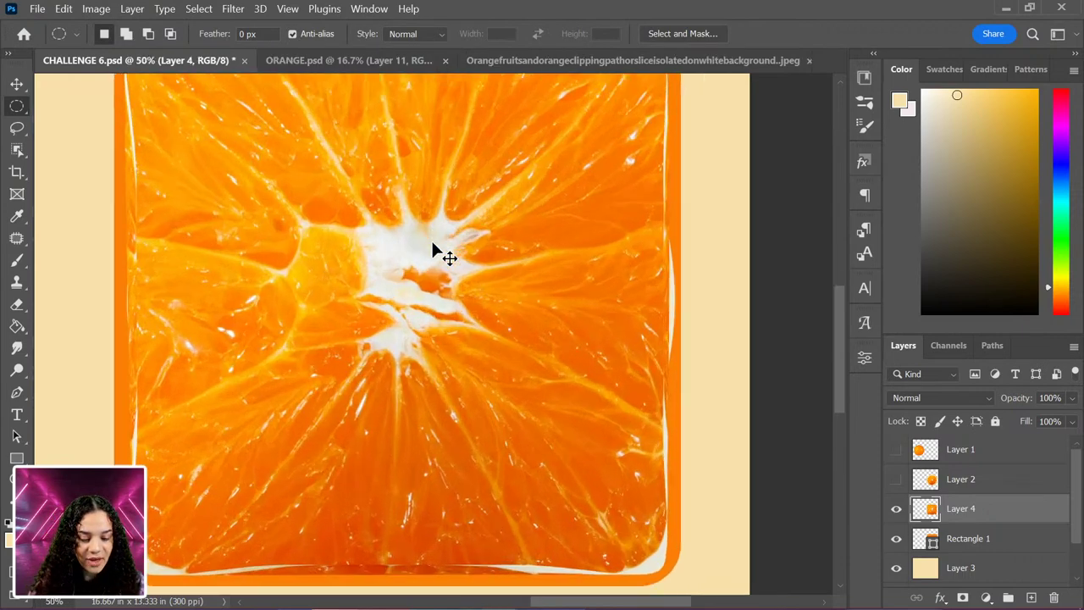
left_click_drag(411, 201, 400, 370)
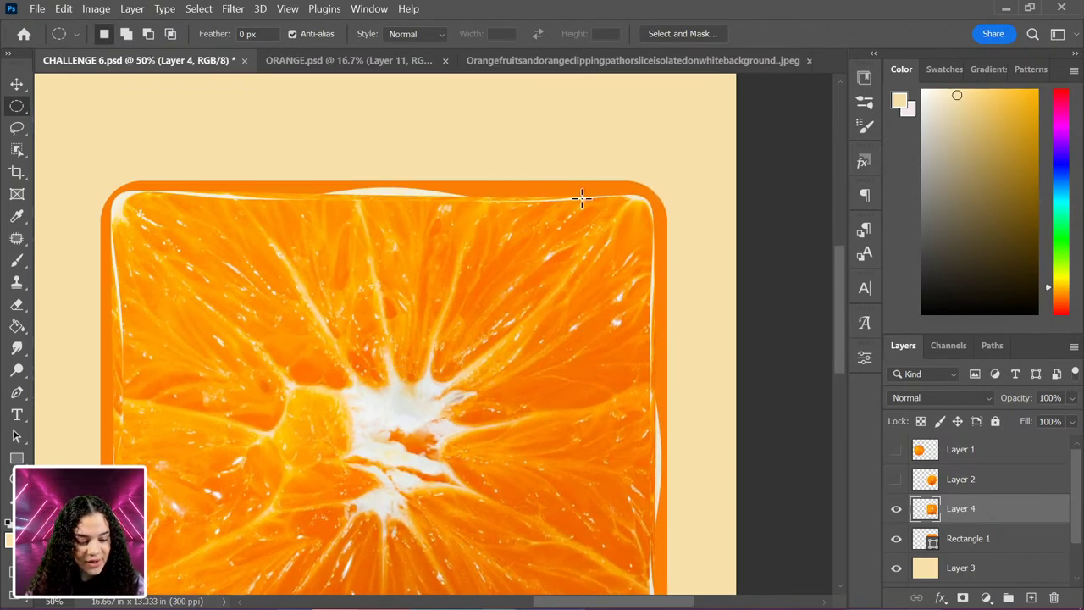
left_click_drag(544, 475, 525, 288)
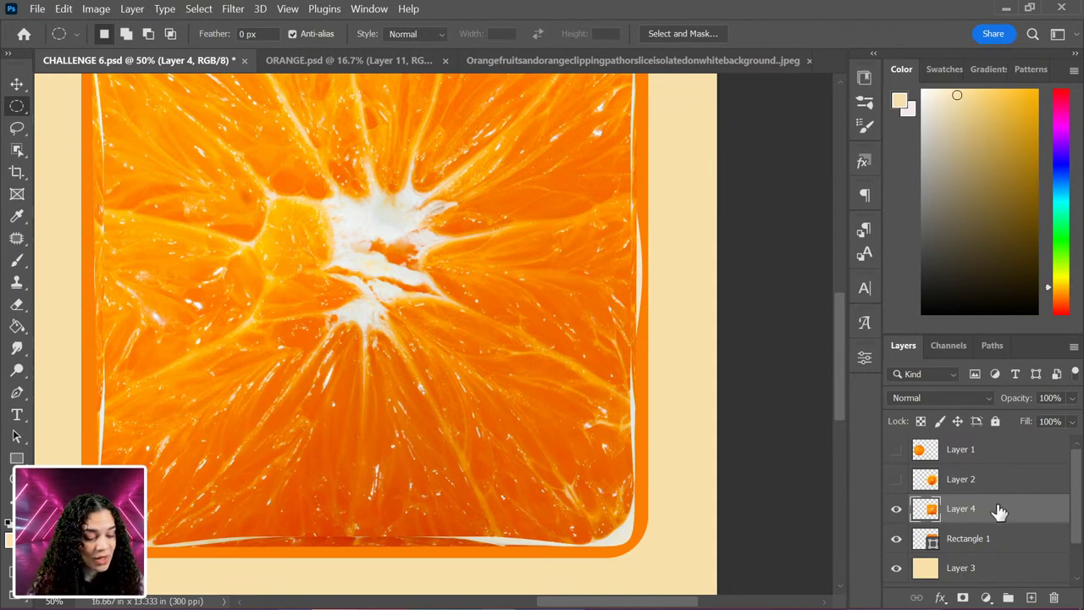
key("ctrl+minus")
key("ctrl+plus")
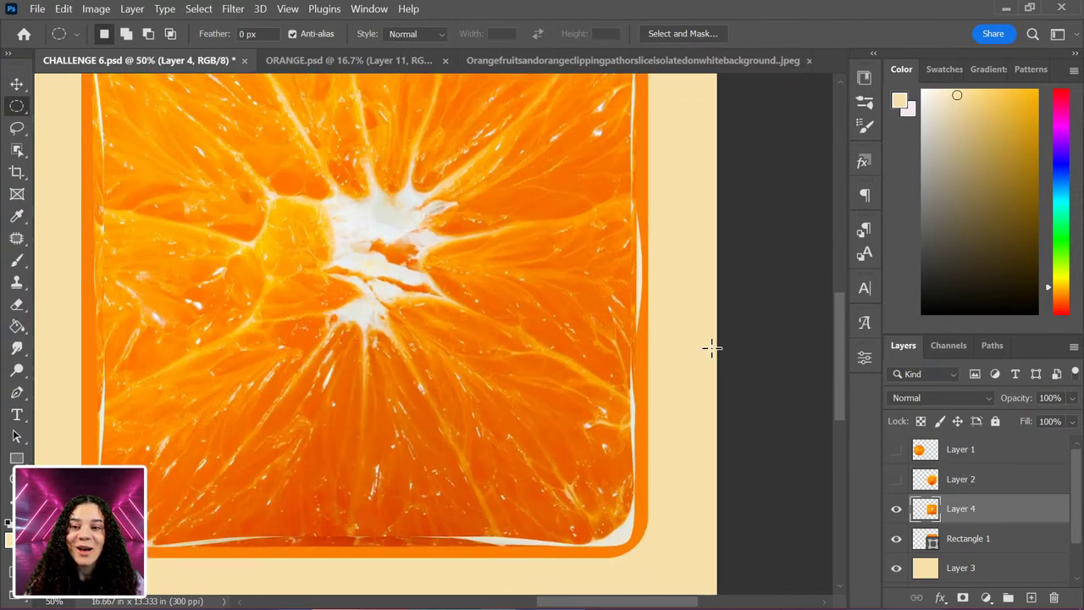
left_click_drag(522, 208, 605, 274)
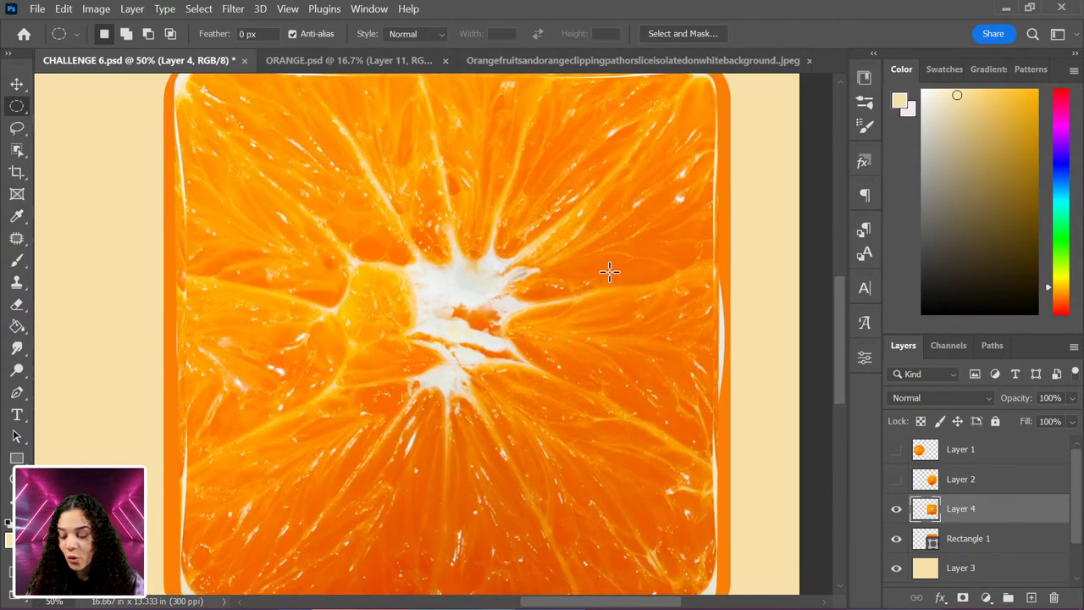
key("ctrl+minus")
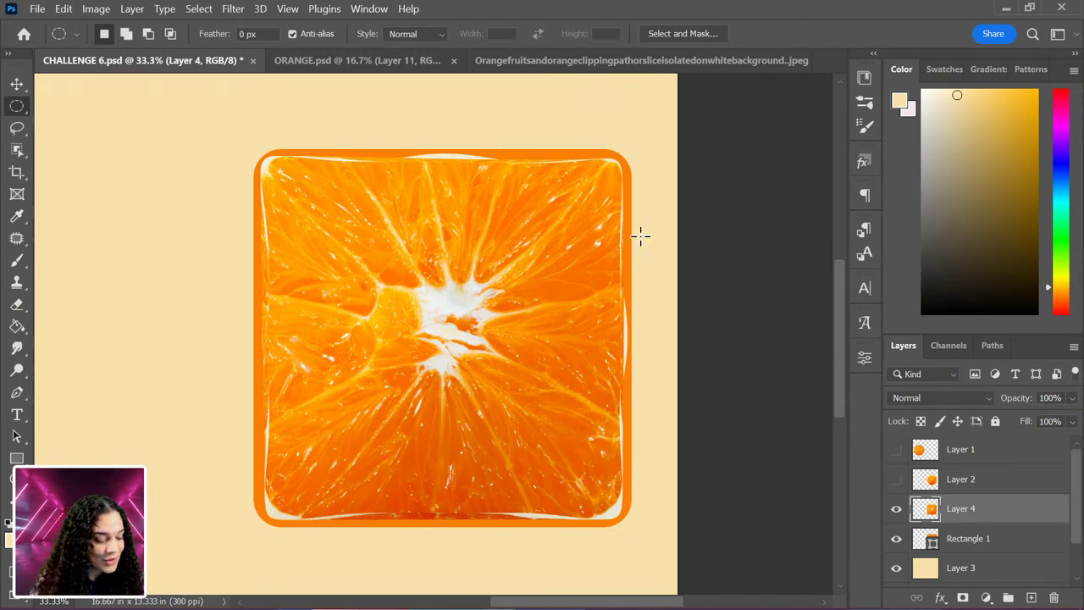
Show the original round slice on Layer 2, draw a circular selection just outside its rind, and make Layer 2 the active layer.
left_click(896, 479)
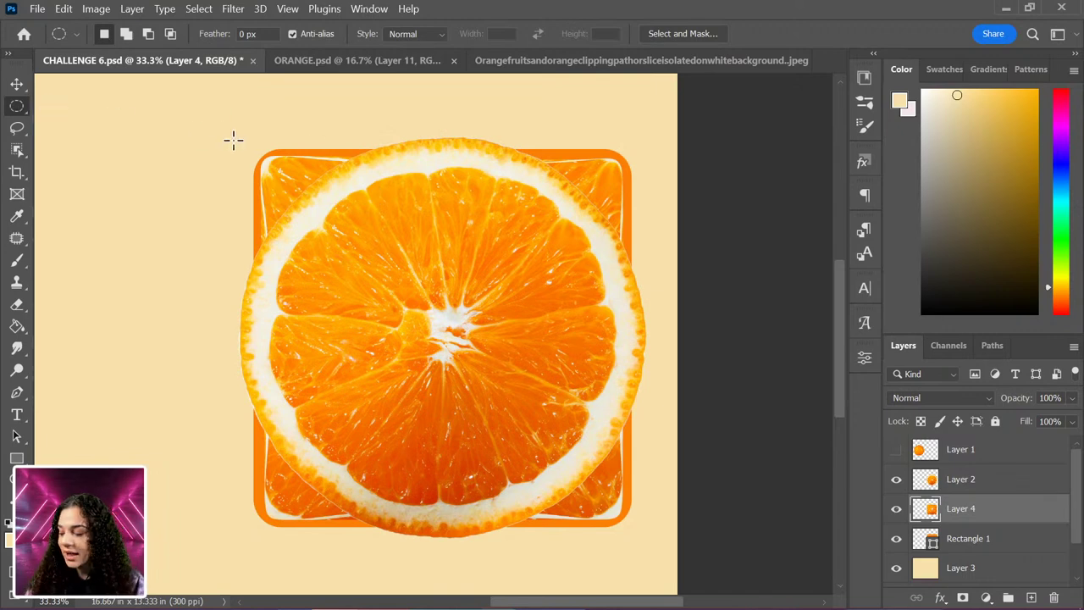
left_click_drag(219, 130, 447, 320)
key("ctrl+minus")
key("ctrl+d")
left_click_drag(131, 128, 485, 461)
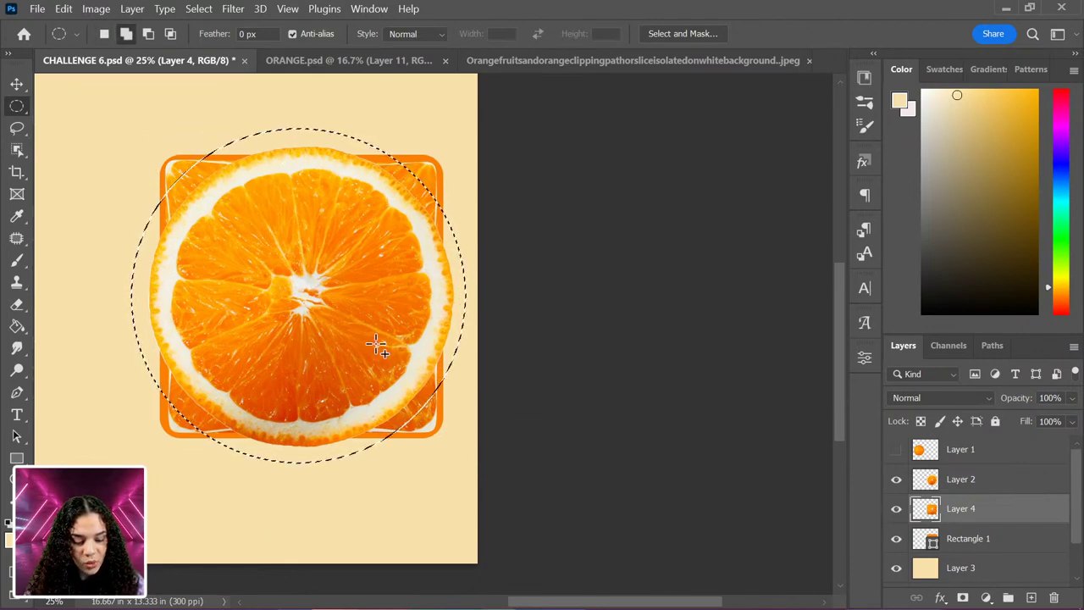
left_click(999, 484)
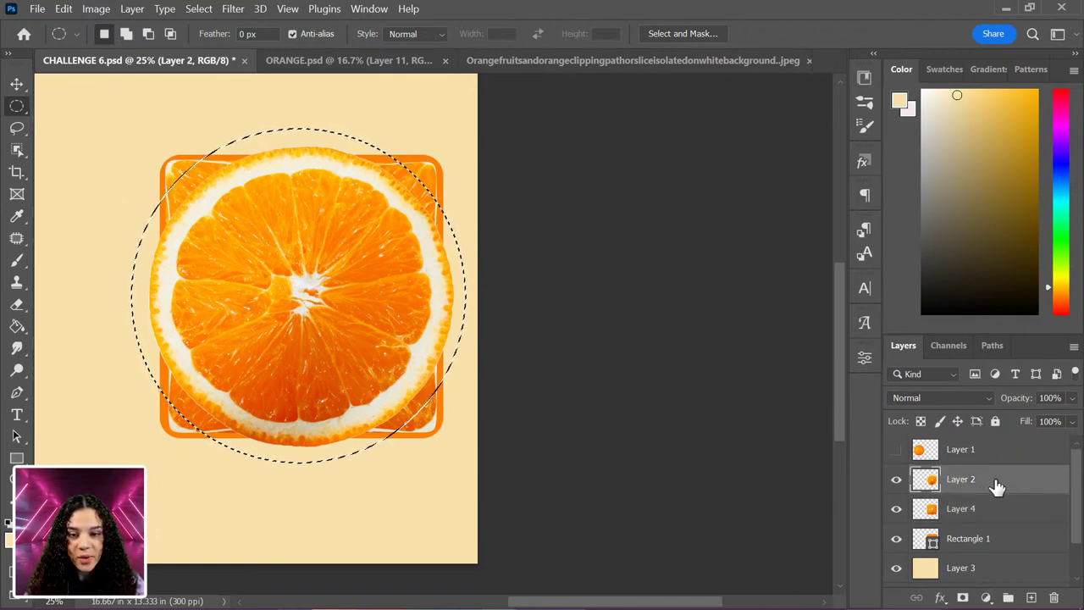
Try to combine an inner circle along the white pith with the outer circular selection, and clear the selection.
key("shift")
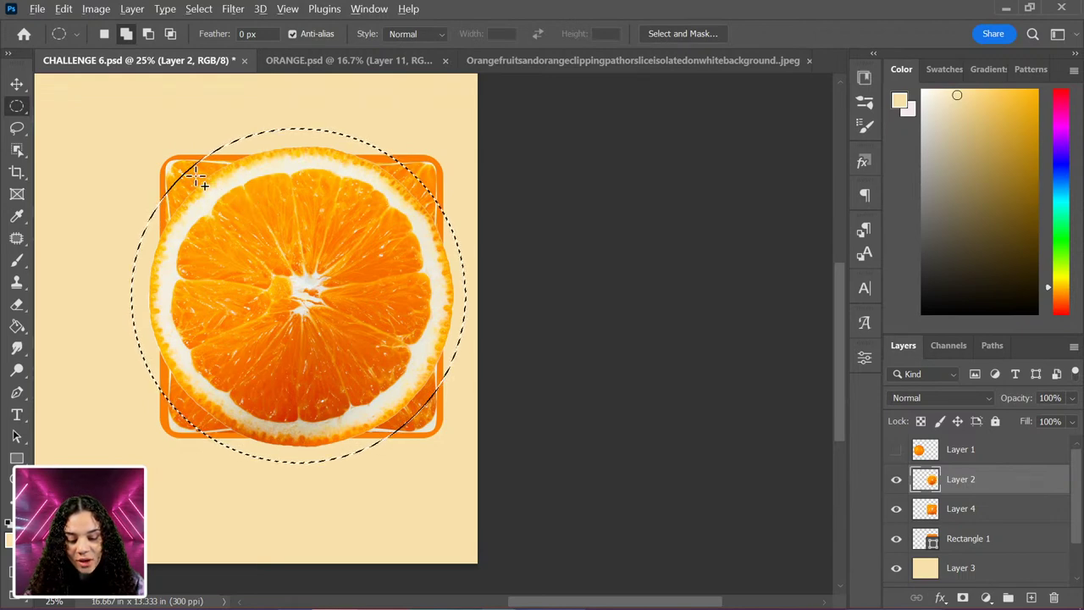
left_click_drag(148, 138, 446, 430)
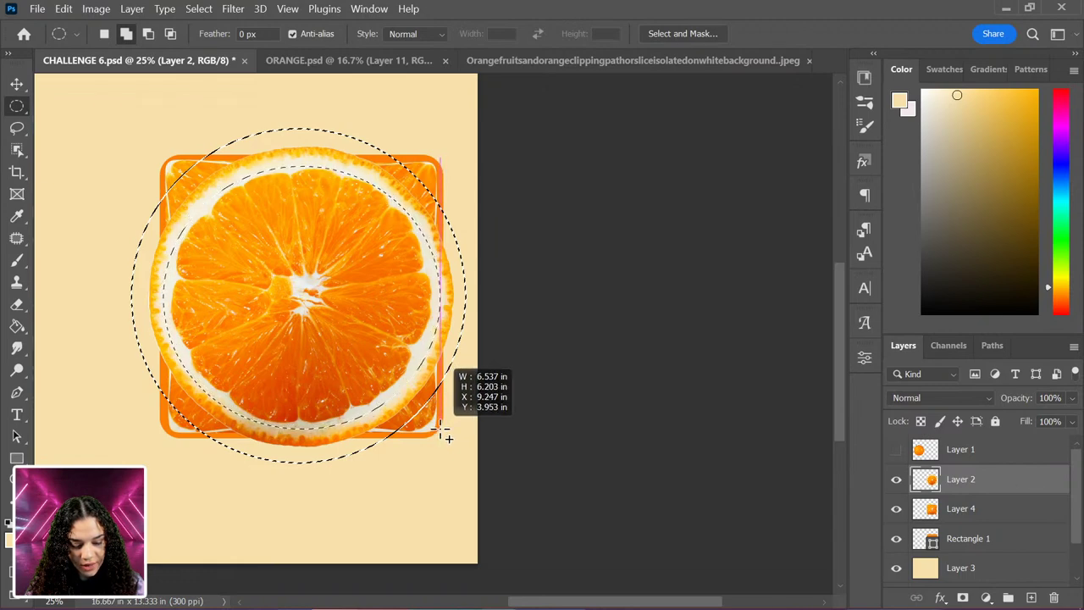
left_click_drag(442, 432, 454, 428)
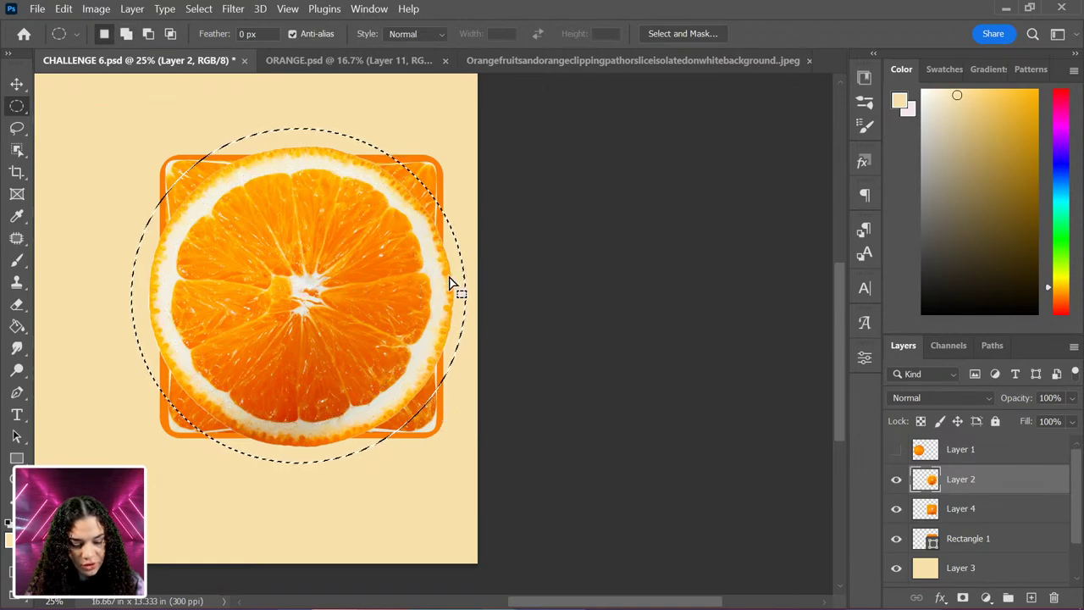
key("ctrl+d")
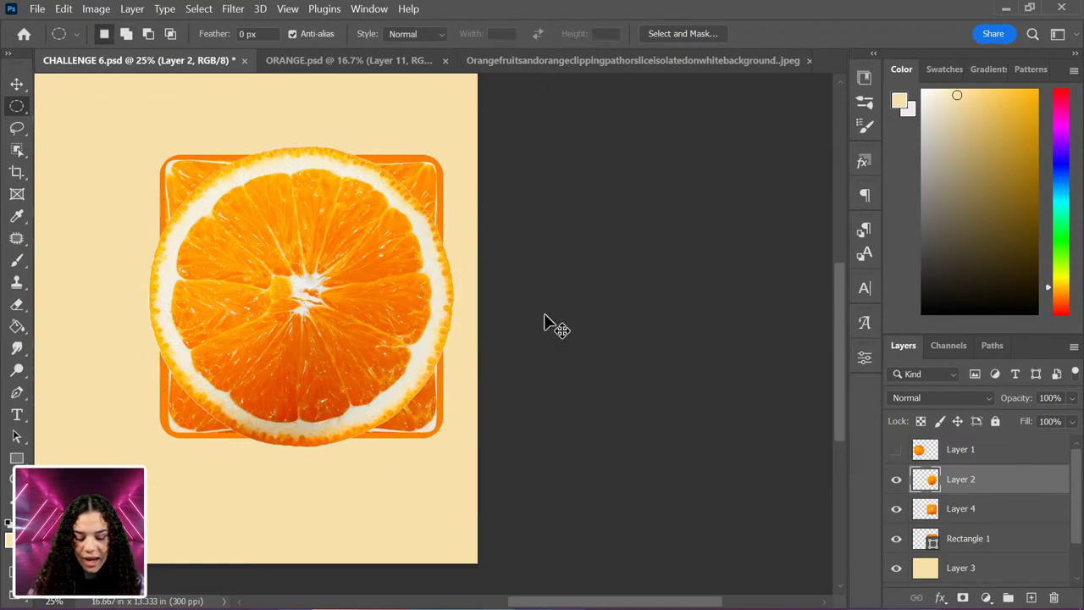
key("ctrl+plus")
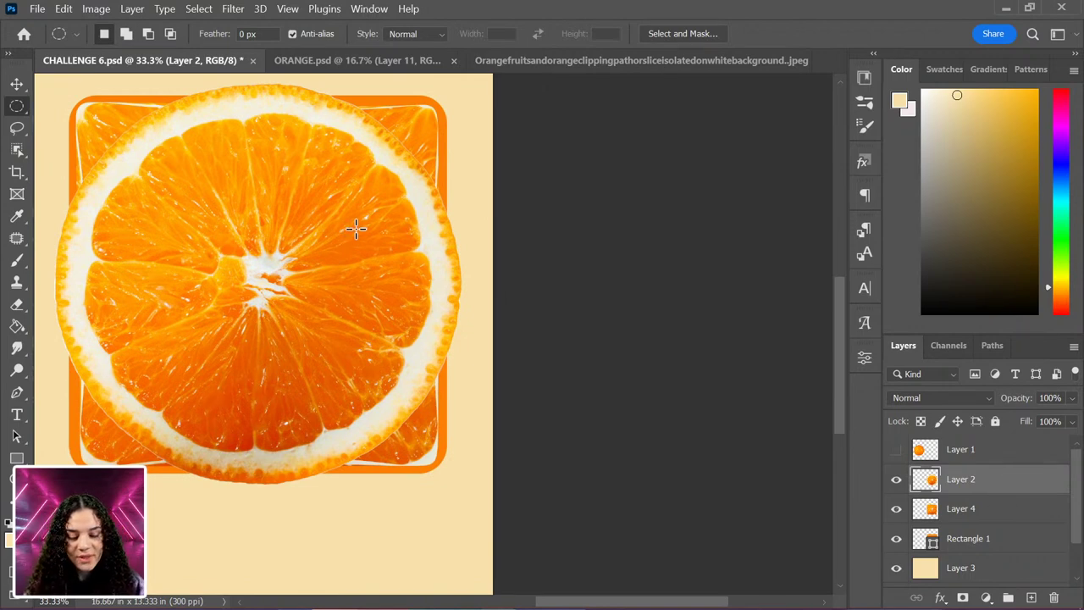
key("ctrl+minus")
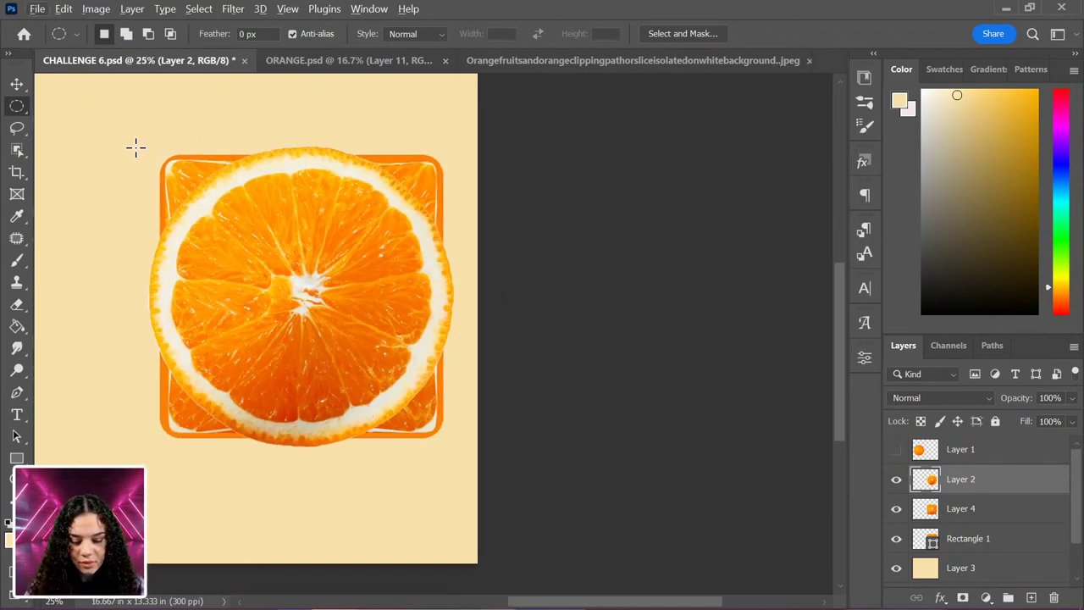
Select a circle around the whole slice and subtract its interior freehand with the Lasso, tracing along the white pith.
left_click_drag(161, 151, 480, 453)
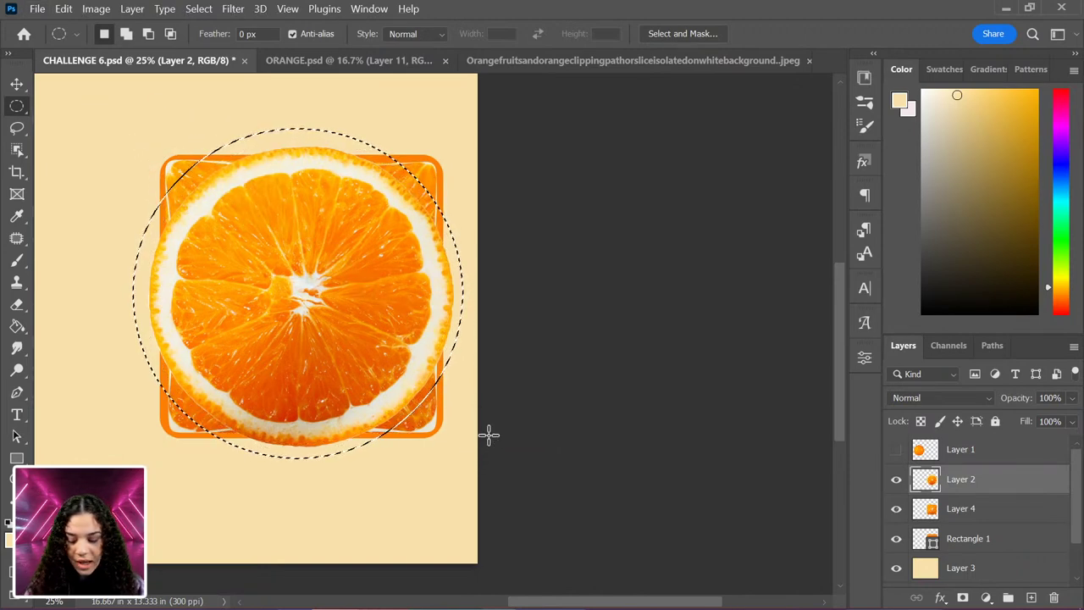
left_click(17, 127)
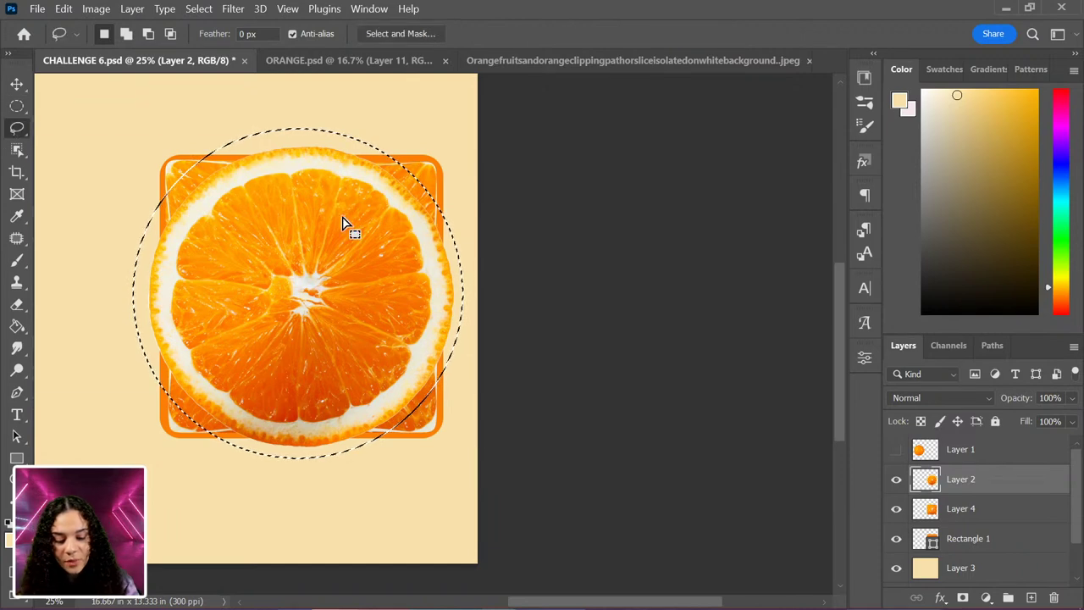
key("alt")
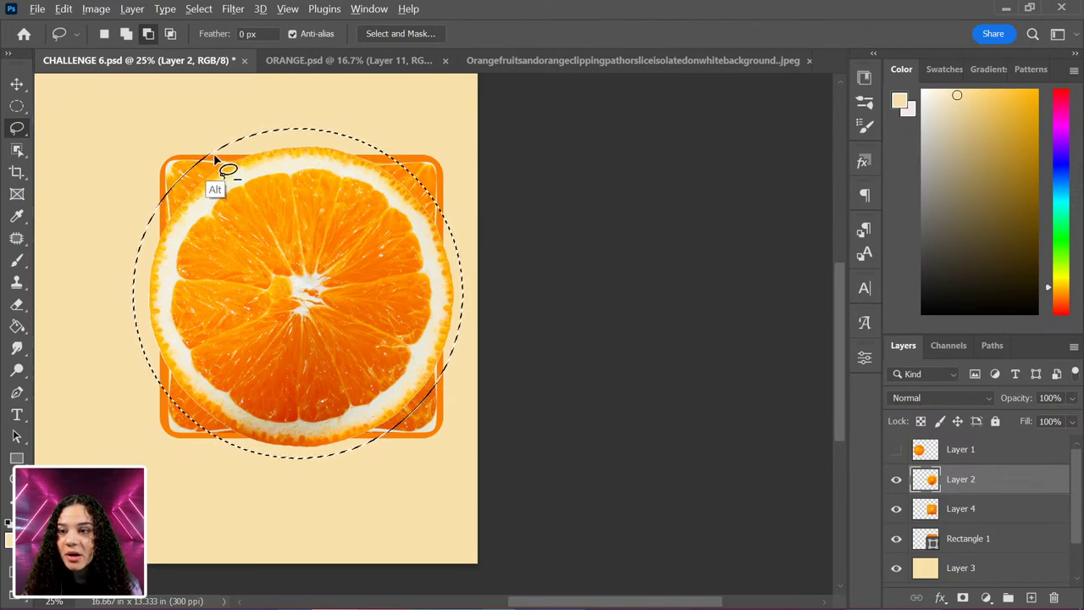
mouse_move(254, 174)
left_mouse_down()
mouse_move(186, 229)
mouse_move(170, 285)
left_mouse_up()
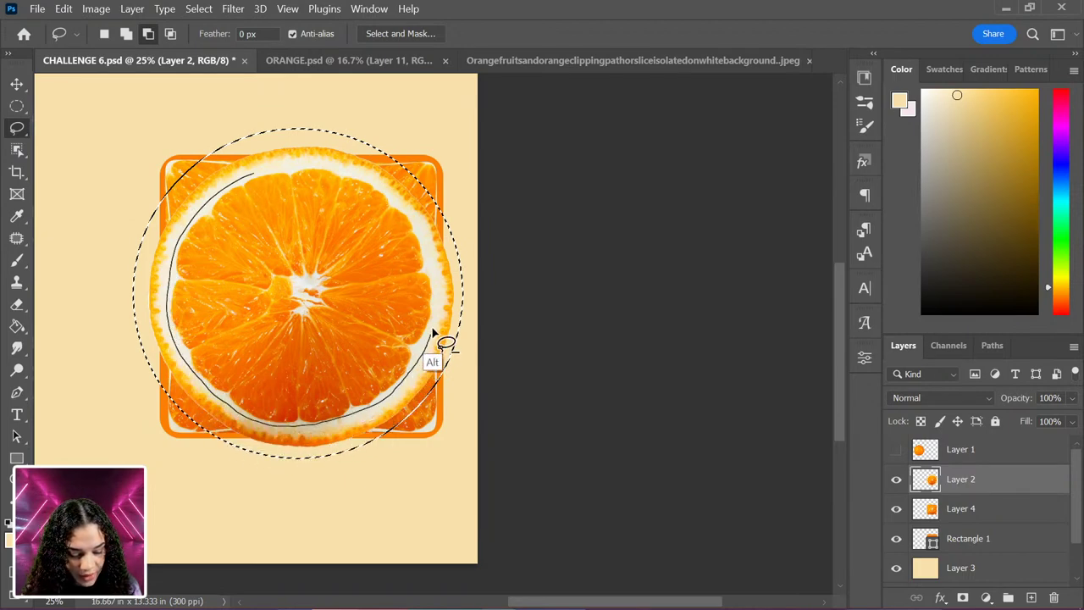
mouse_move(407, 218)
left_mouse_down()
mouse_move(363, 178)
mouse_move(268, 166)
left_mouse_up()
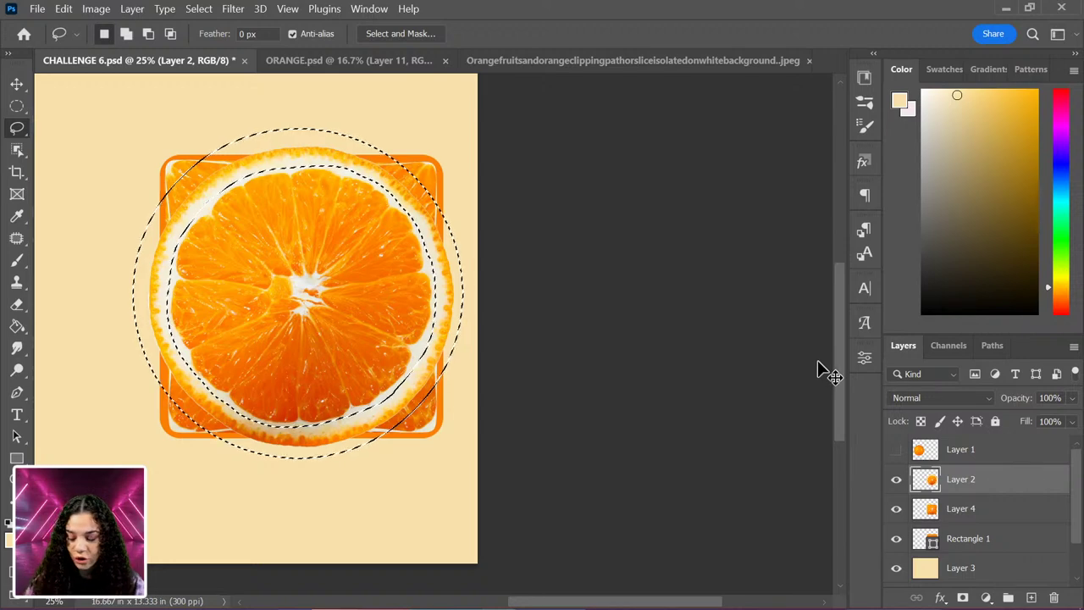
Copy the lassoed rind ring to a new layer, check it with Layer 2 hidden, and undo both changes.
key("ctrl+j")
left_click(895, 508)
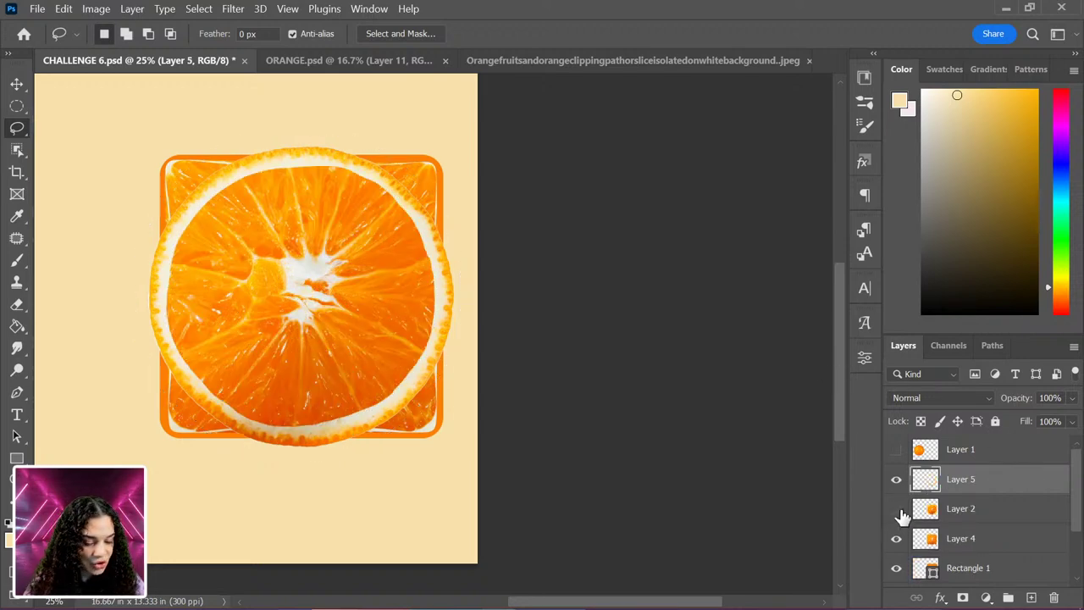
key("ctrl+z")
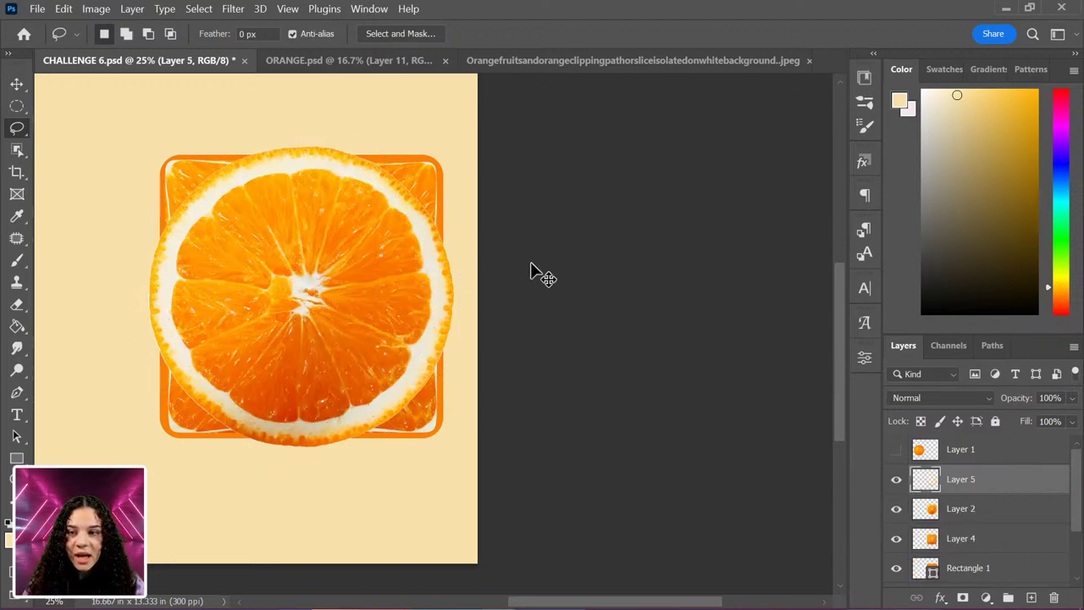
key("ctrl+z")
key("ctrl+d")
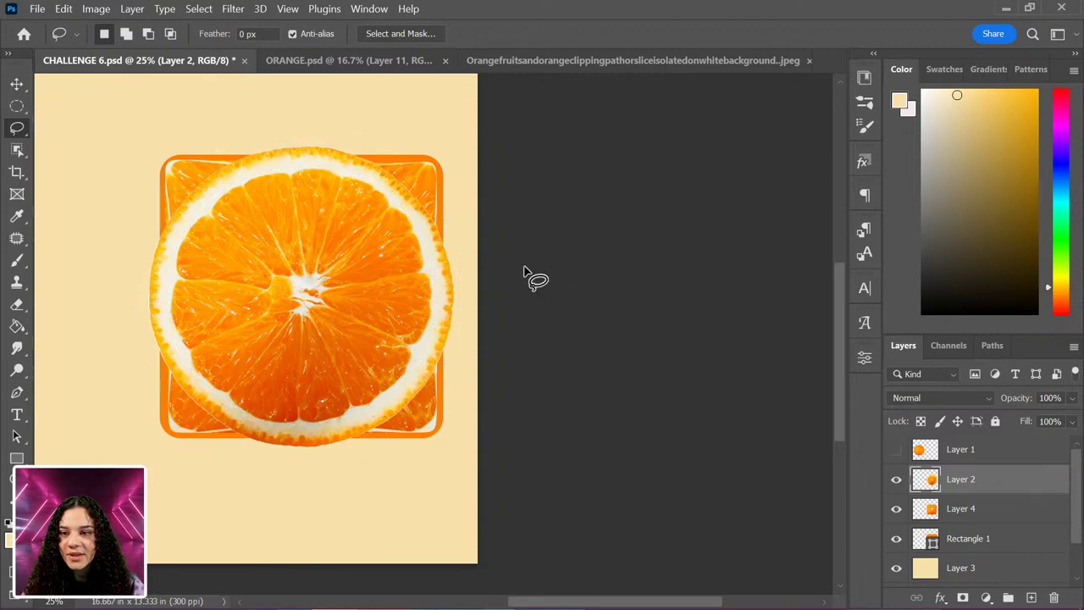
Draw an elliptical selection along the slice's white pith and invert it to select everything outside, including the rind.
left_click(17, 105)
left_click_drag(167, 165, 522, 430)
right_click(292, 284)
left_click(364, 308)
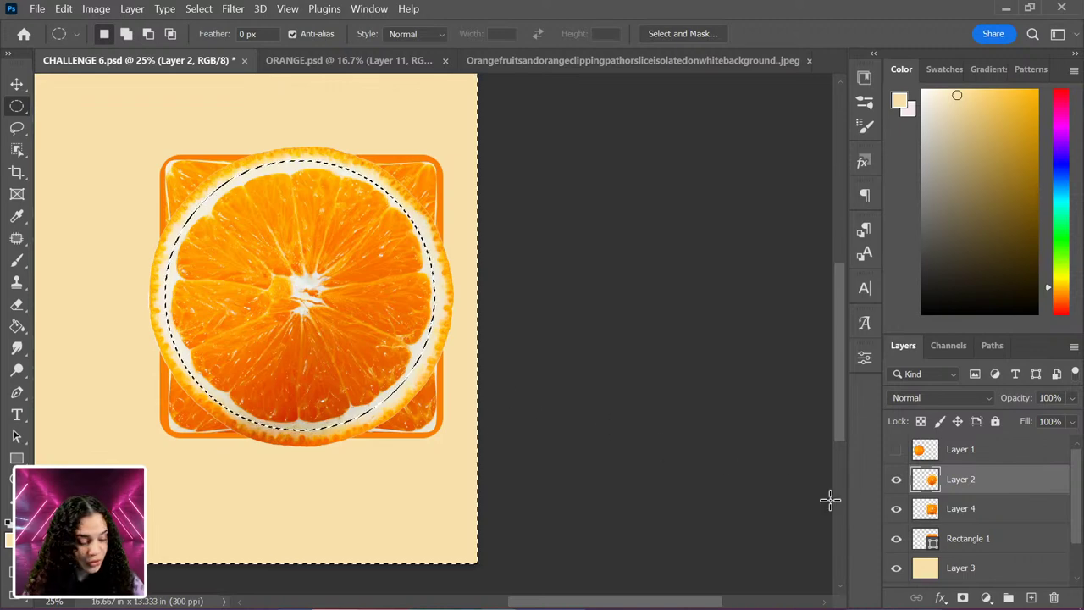
key("ctrl+shift+i")
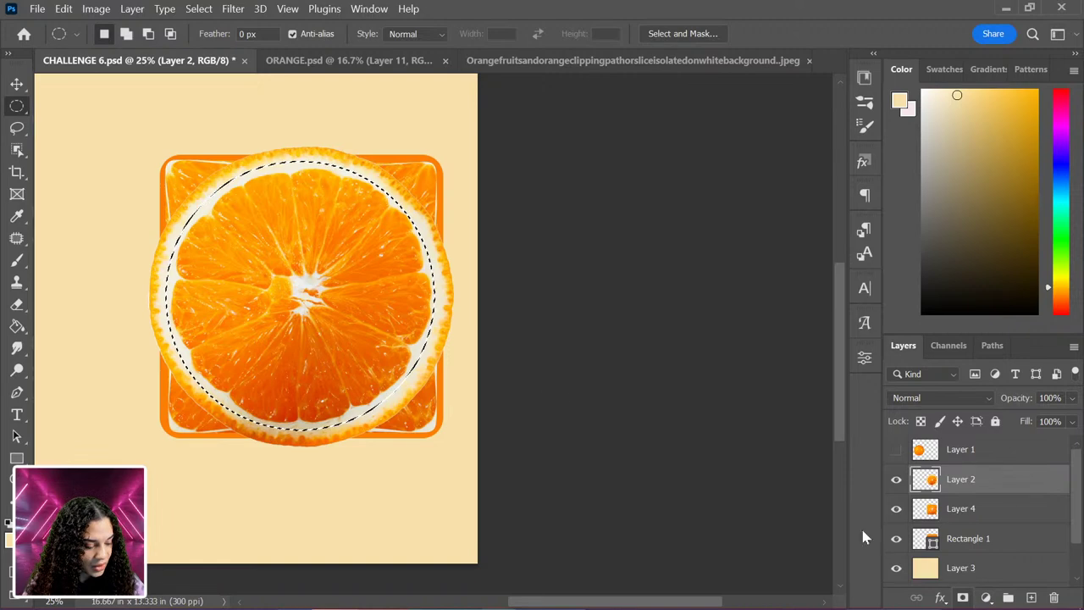
right_click(362, 272)
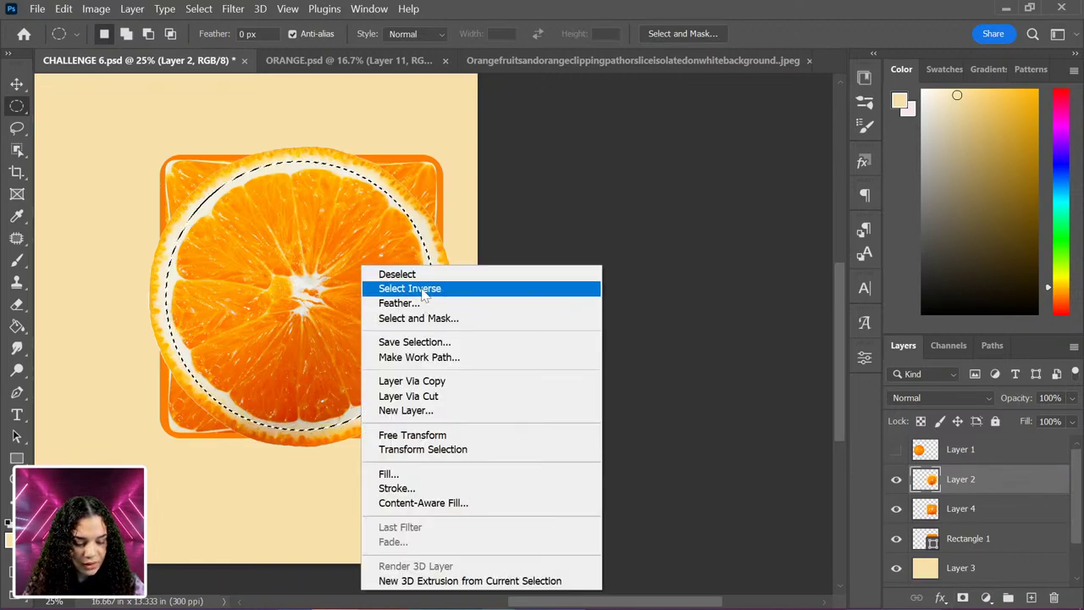
left_click(408, 285)
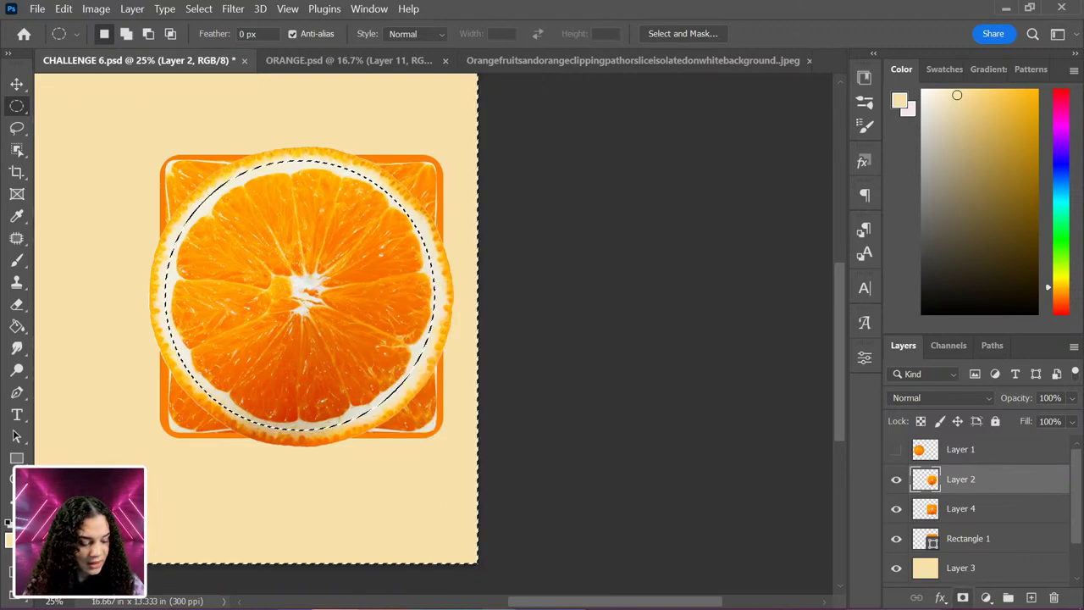
Copy the selected rind to a new layer, place Layer 2 above it, and make the rind layer active.
left_click(963, 597)
key("ctrl+z")
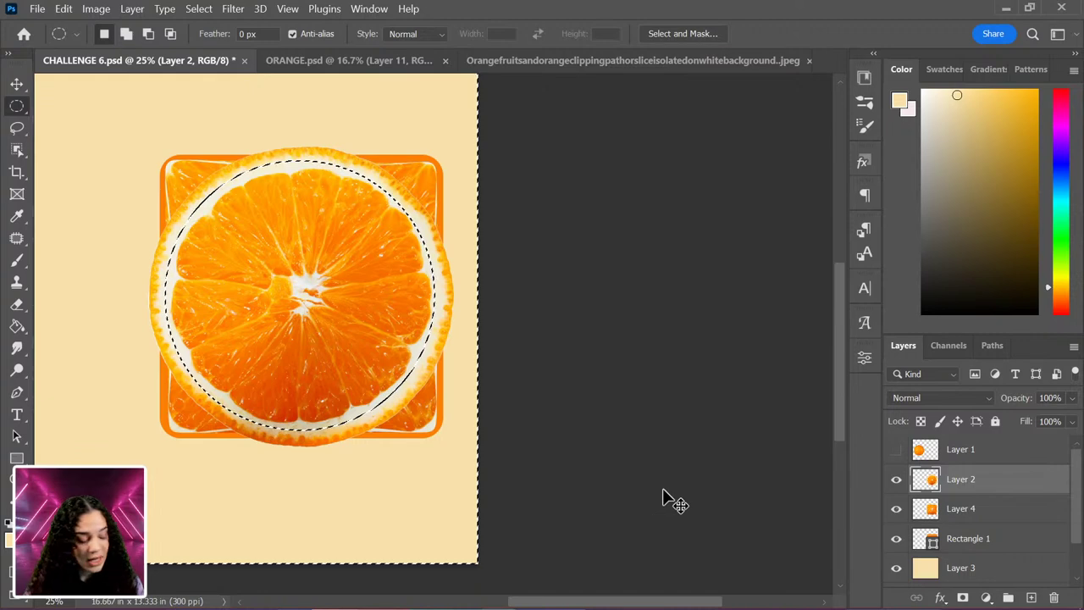
key("ctrl+j")
left_click_drag(970, 515, 965, 461)
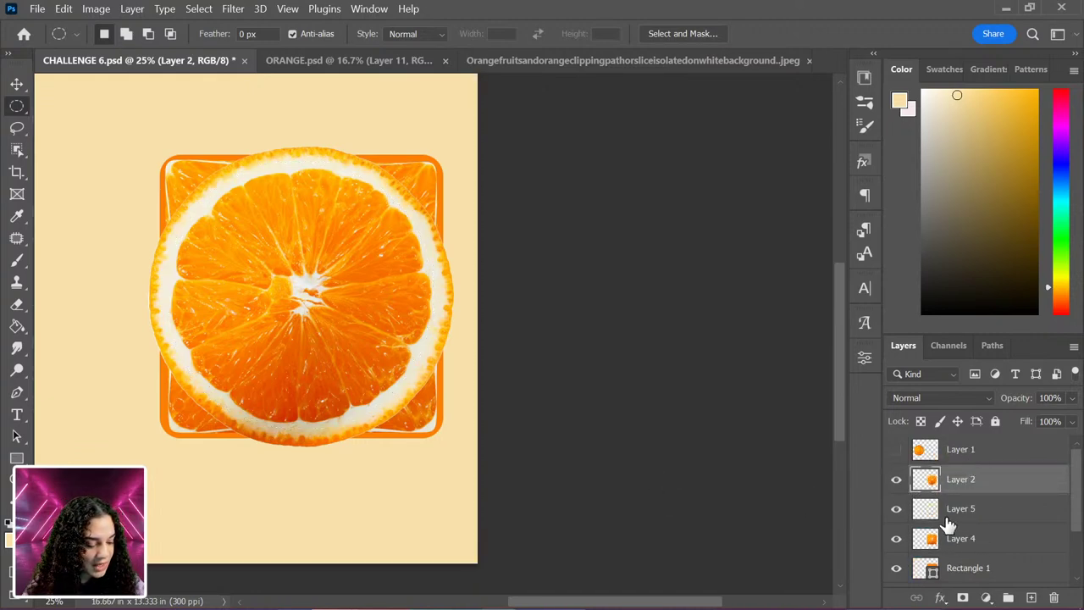
left_click(1009, 512)
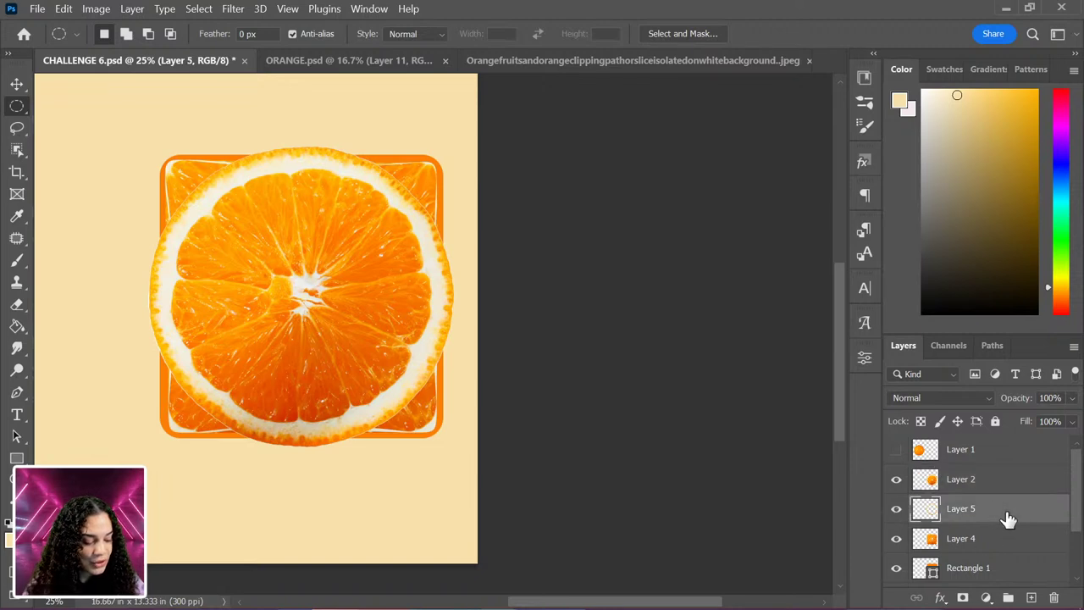
scroll(508, 431, "up", 1)
left_click_drag(327, 217, 392, 269)
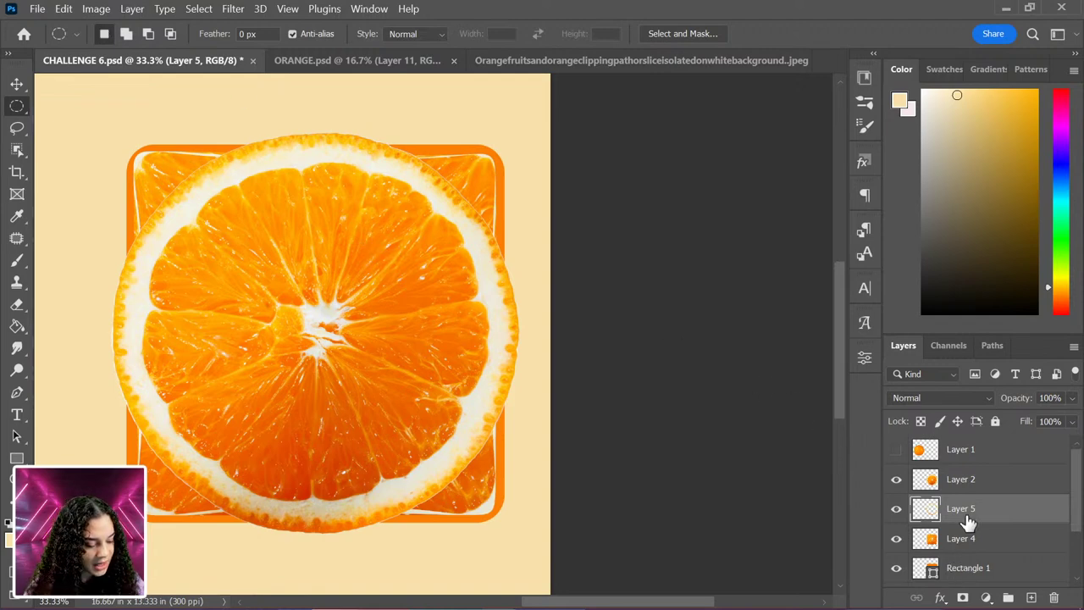
left_click(62, 11)
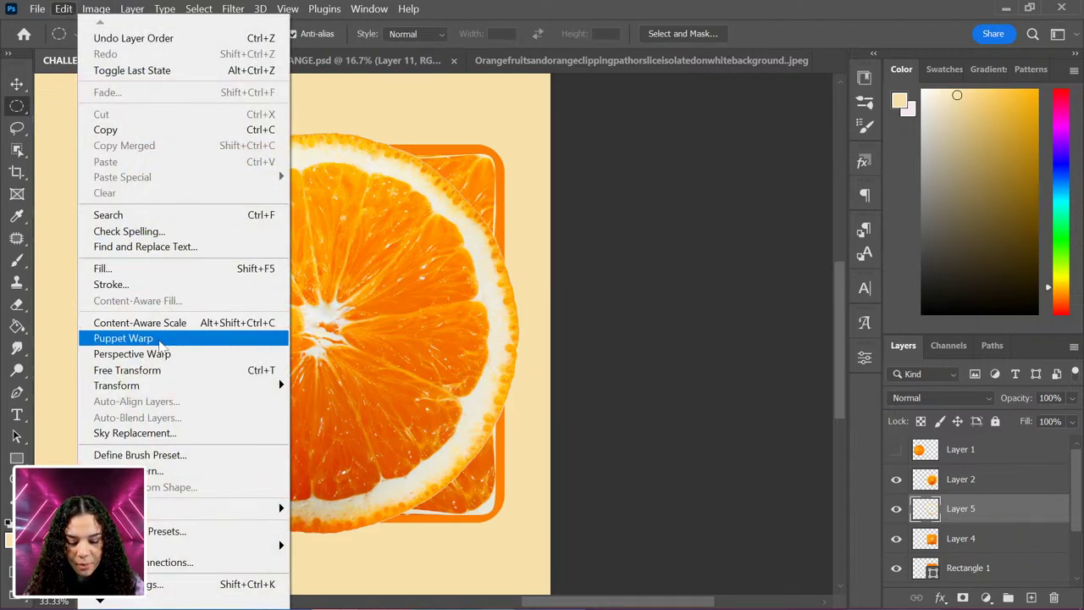
left_click(123, 339)
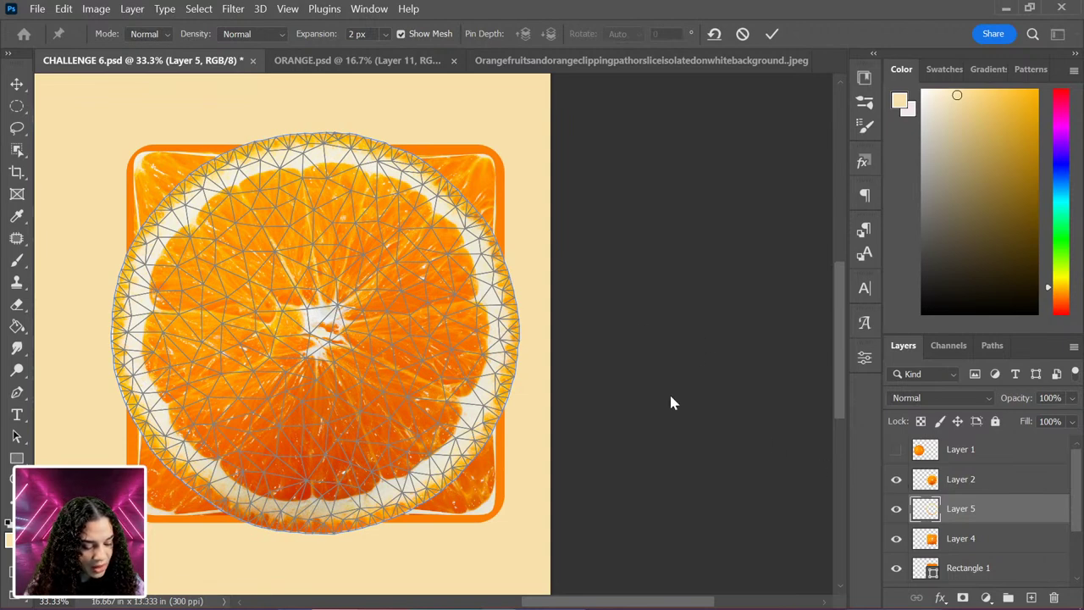
key("Return")
Hide Layer 2, start Puppet Warp on the rind ring, and place eight pins at its four diagonals and four side midpoints.
left_click(898, 479)
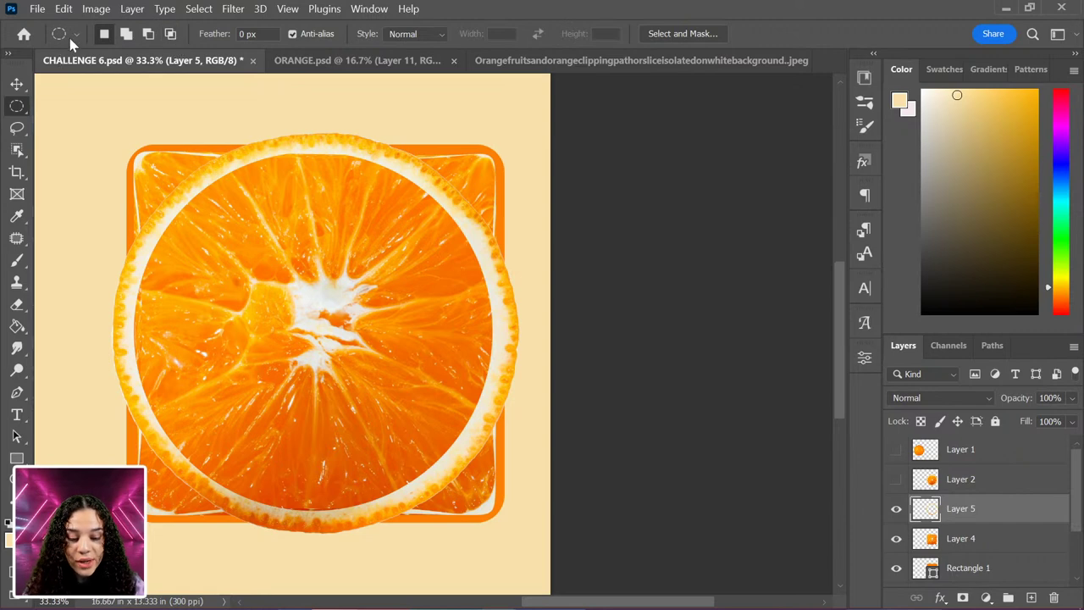
left_click(65, 10)
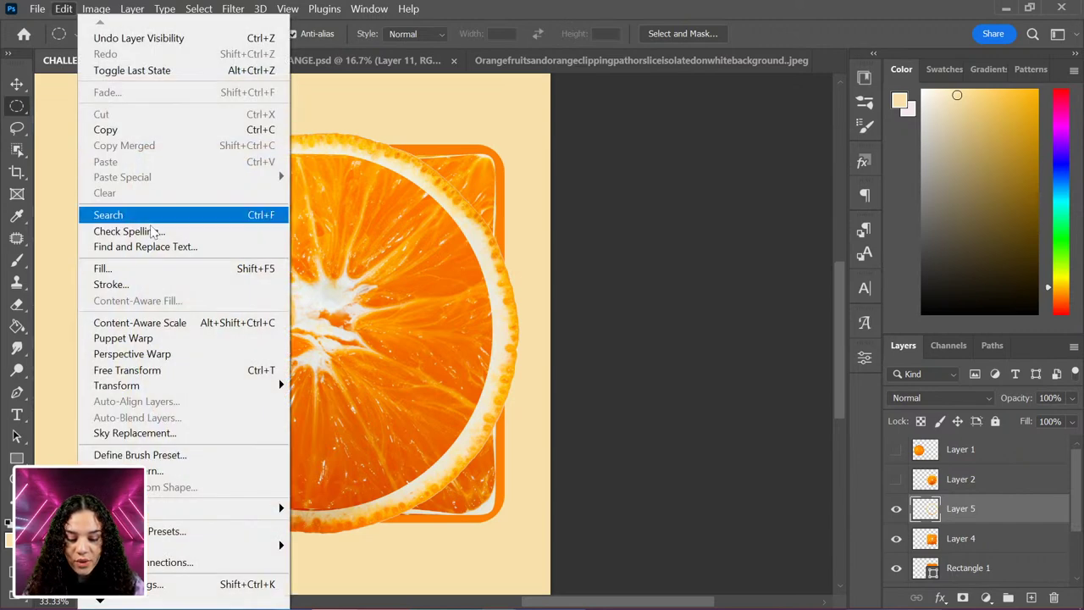
left_click(150, 342)
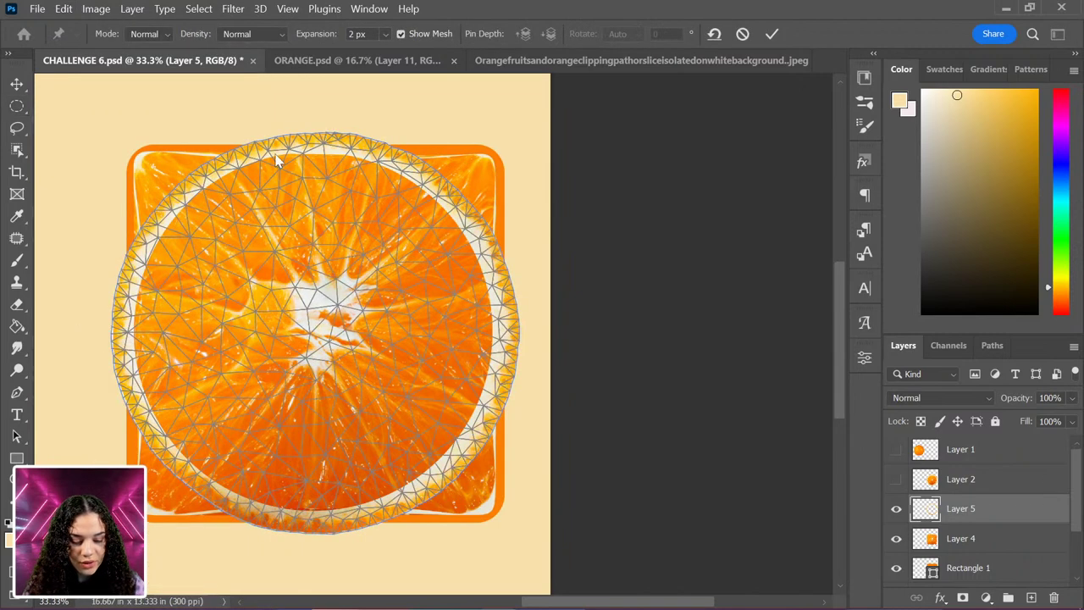
left_click(179, 193)
left_click(454, 199)
left_click(458, 461)
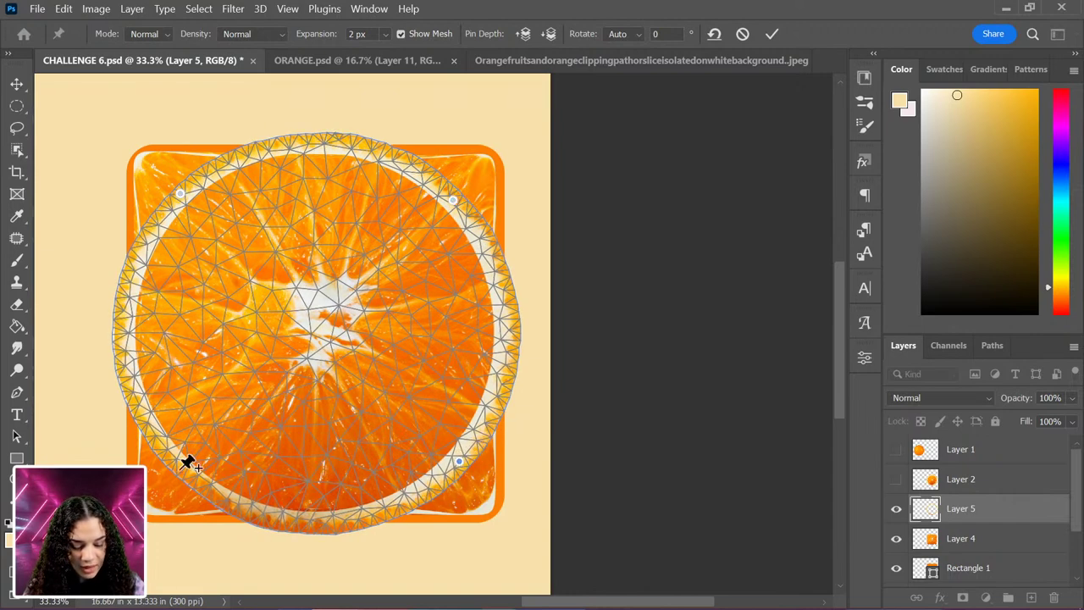
left_click(188, 480)
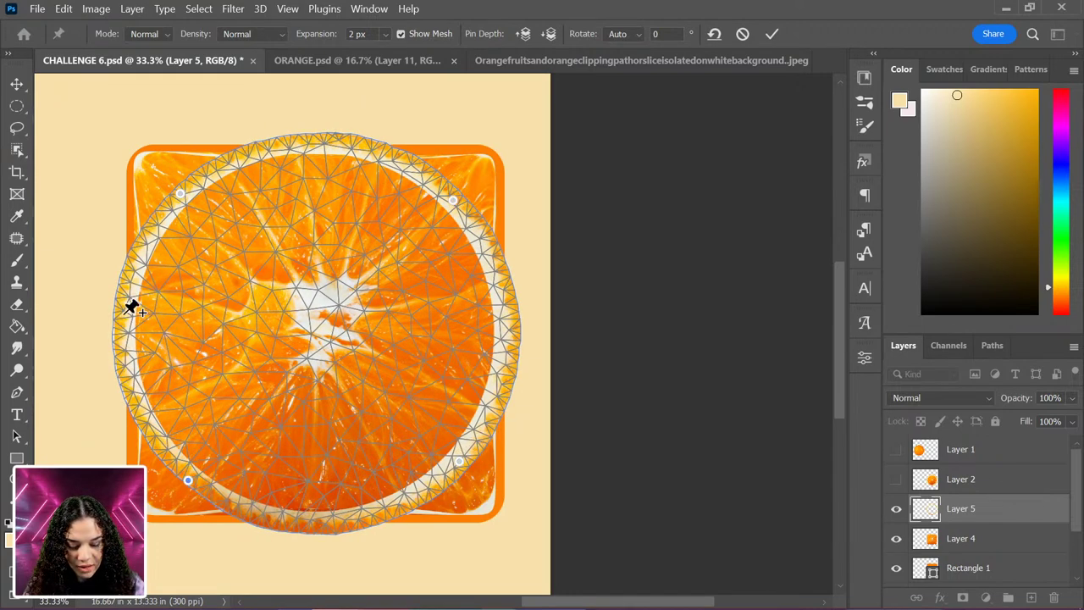
left_click(511, 330)
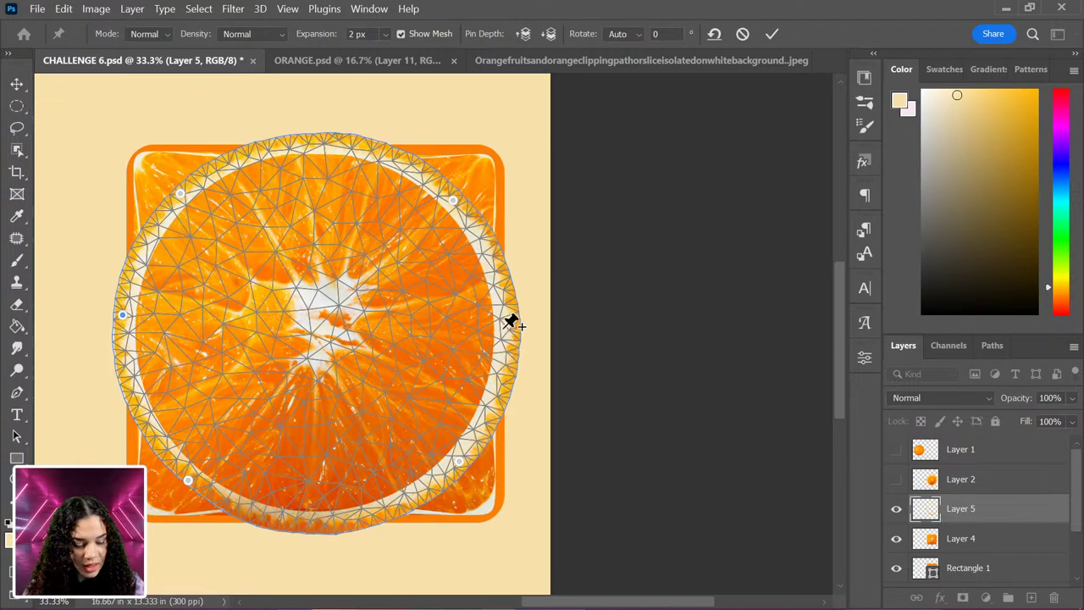
left_click(318, 143)
left_click(330, 522)
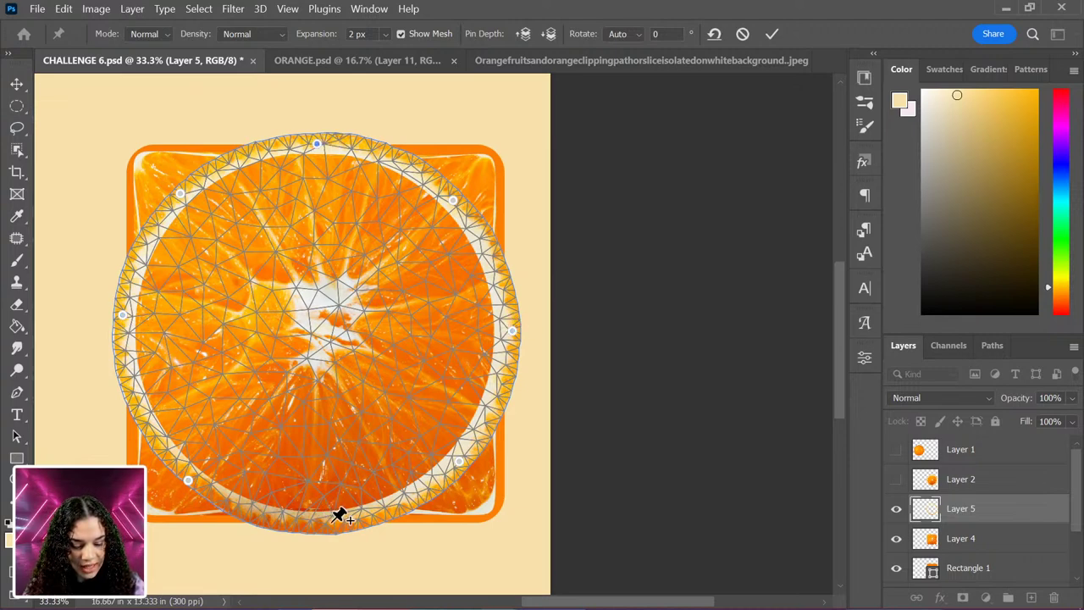
Pull the rind's left midpoint inward and its upper-left and lower-left pins out to the rounded square's corners, adding a lower-left corner pin.
left_click_drag(123, 316, 138, 319)
left_click_drag(179, 188, 138, 155)
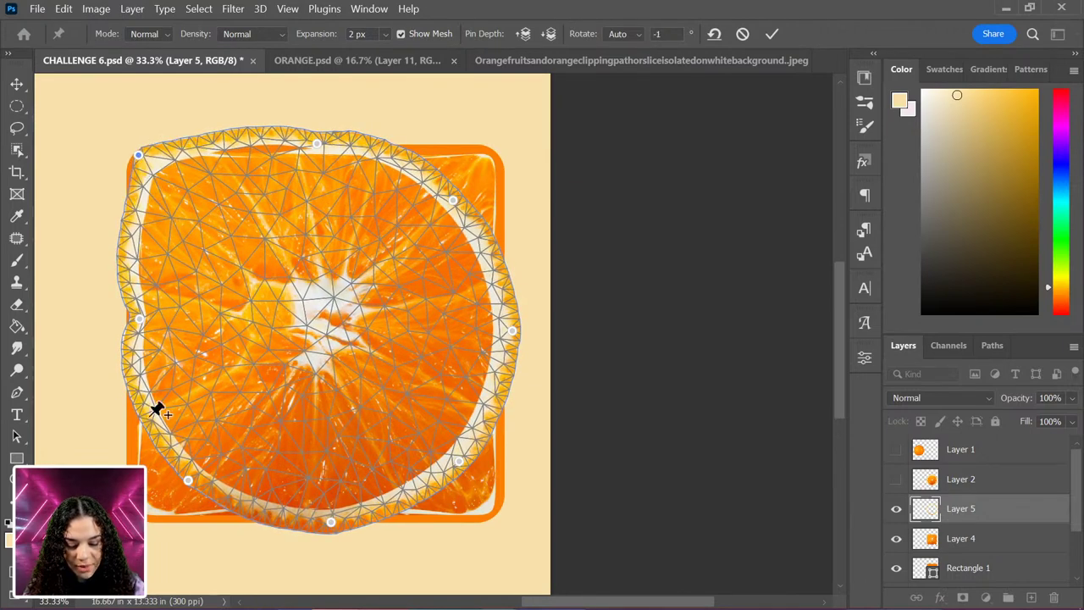
left_click_drag(188, 481, 153, 520)
left_click(180, 480)
left_click_drag(179, 481, 167, 498)
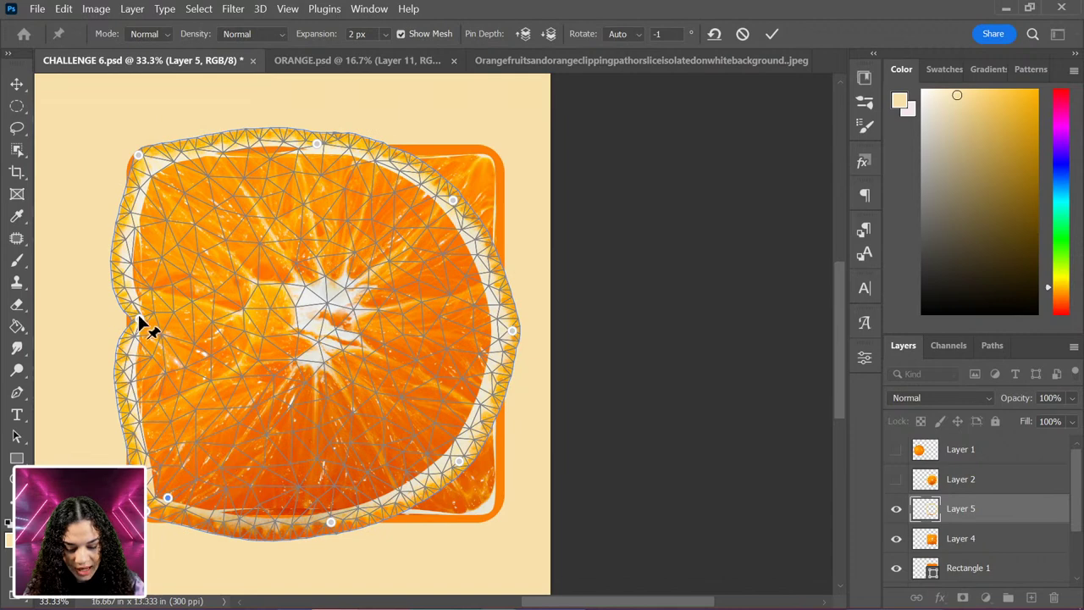
Add pins along the rind's left side and shift them with the midpoint pin to straighten it against the square's left edge.
left_click(128, 381)
left_click_drag(126, 383, 141, 381)
left_click(140, 239)
left_click_drag(137, 239, 143, 239)
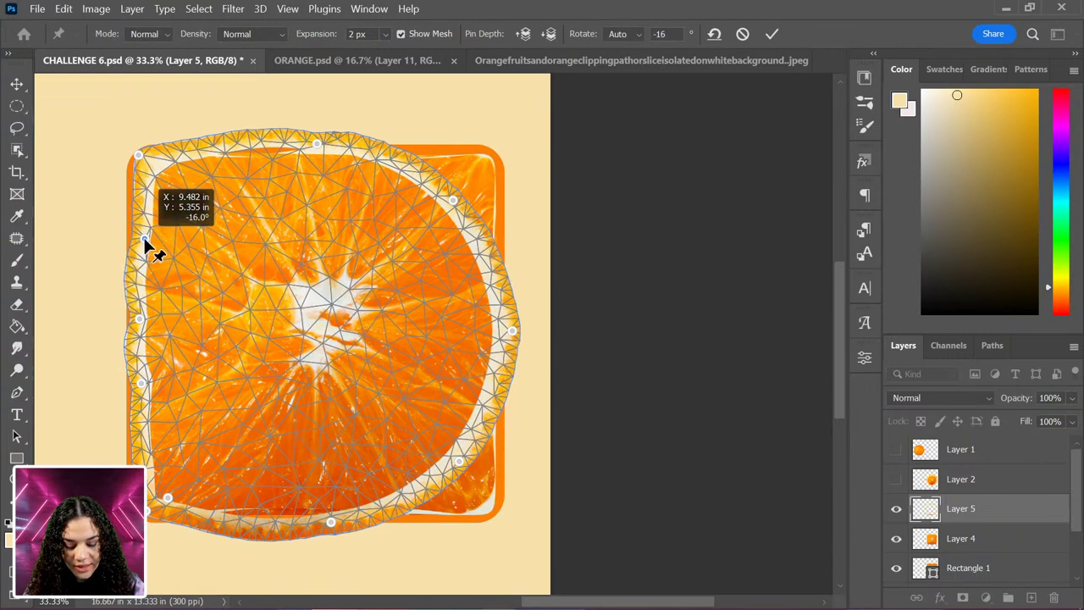
left_click(139, 319)
left_click_drag(139, 319, 144, 318)
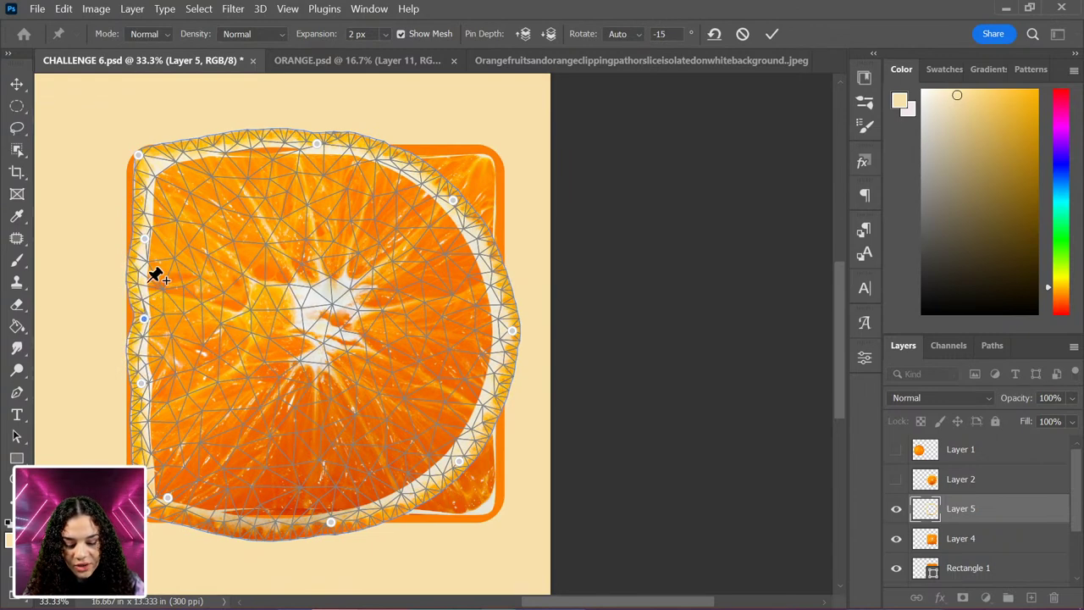
left_click_drag(144, 279, 144, 278)
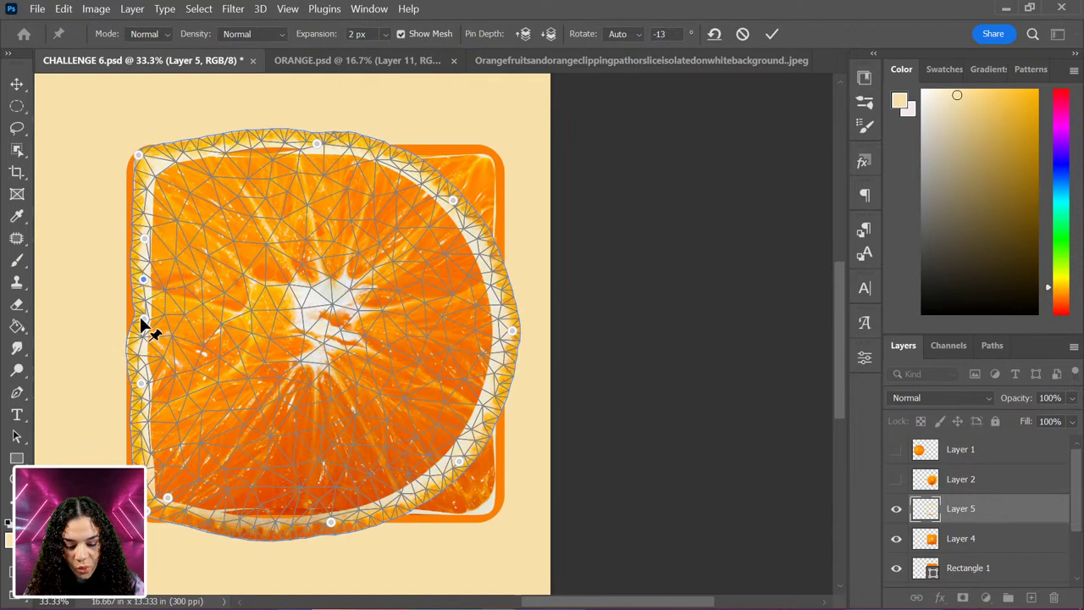
left_click_drag(141, 357, 144, 355)
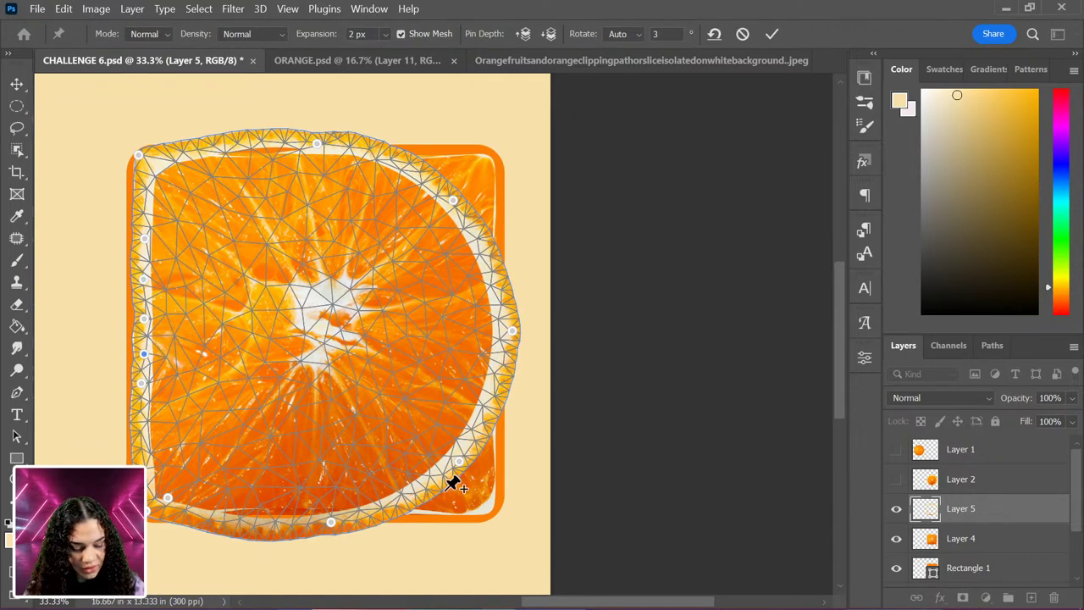
Move the rind's lower-right pin to the square's corner, then raise the bottom midpoint and flatten the bottom edge's left half with extra pins.
left_click_drag(465, 472, 486, 510)
left_click_drag(333, 523, 330, 510)
left_click(244, 532)
left_click_drag(244, 534, 210, 509)
left_click_drag(306, 525, 254, 518)
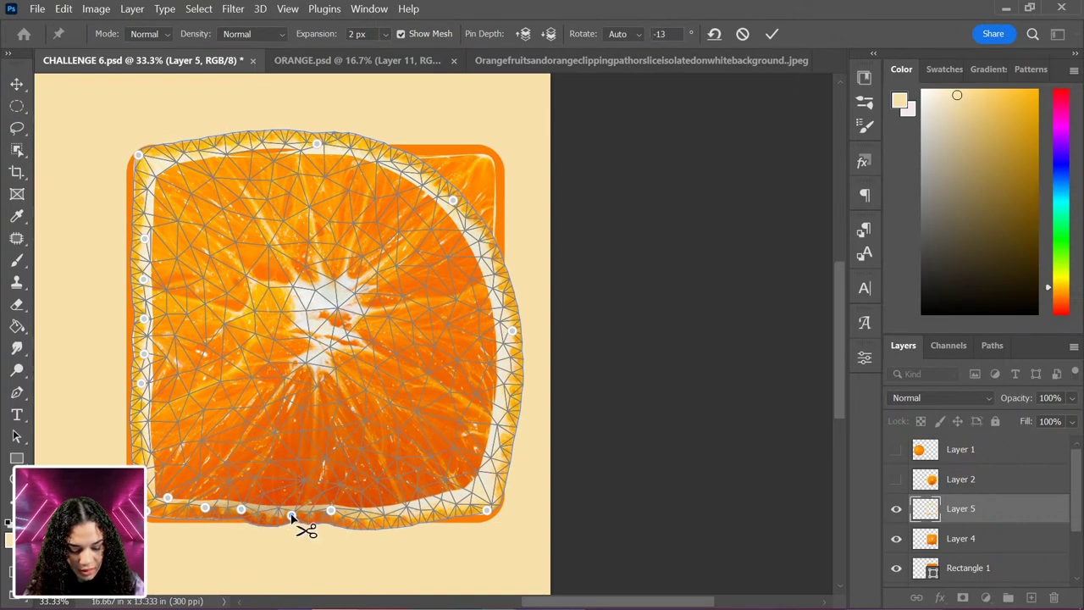
left_click(292, 514, "alt")
left_click(285, 524)
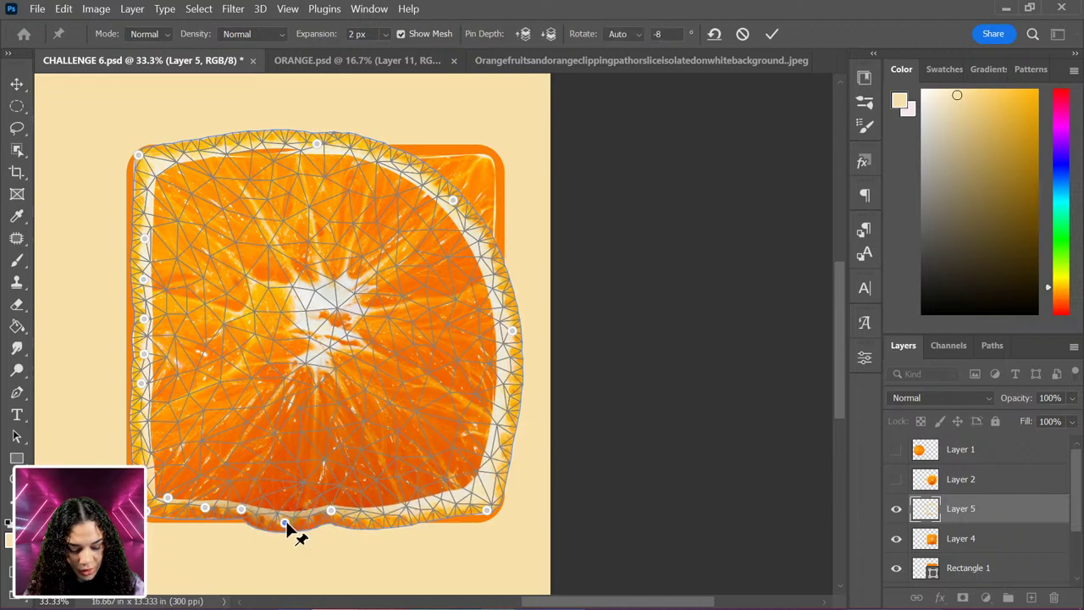
left_click_drag(286, 525, 268, 509)
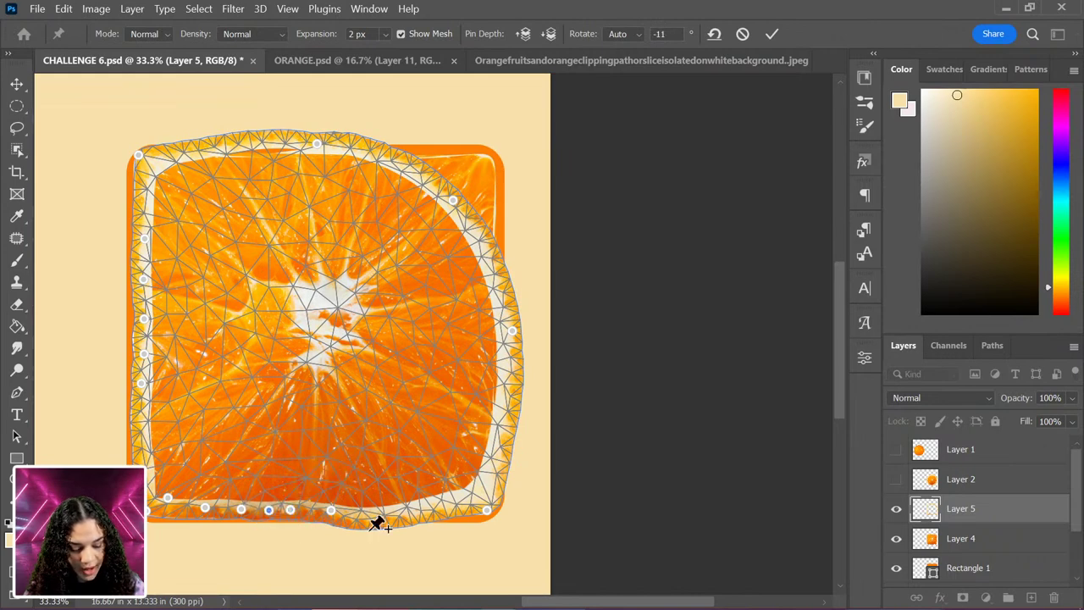
Flatten the right half of the rind's bottom edge with added pins and refine its lower-right corner.
left_click_drag(369, 518, 376, 511)
mouse_move(494, 512)
left_mouse_down()
mouse_move(497, 520)
mouse_move(476, 495)
mouse_move(485, 512)
left_mouse_up()
left_click(467, 490)
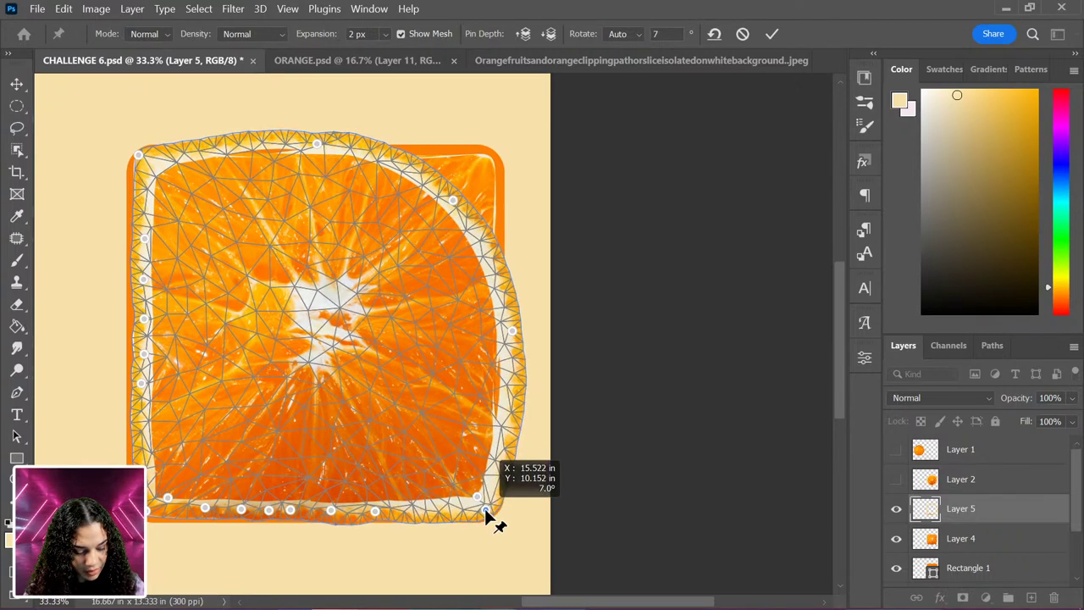
left_click(440, 511)
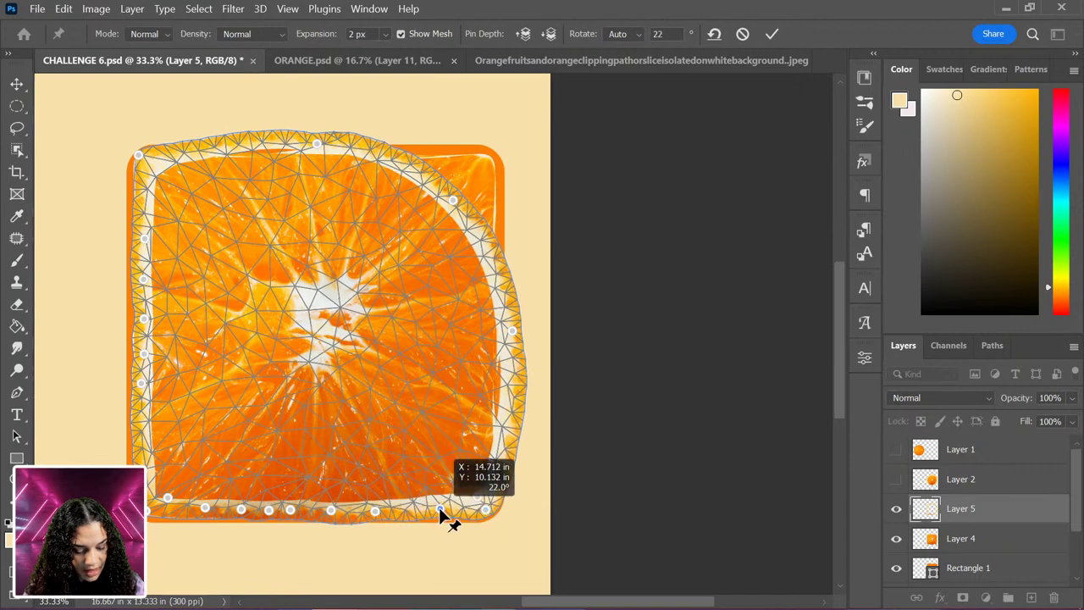
left_click(349, 512)
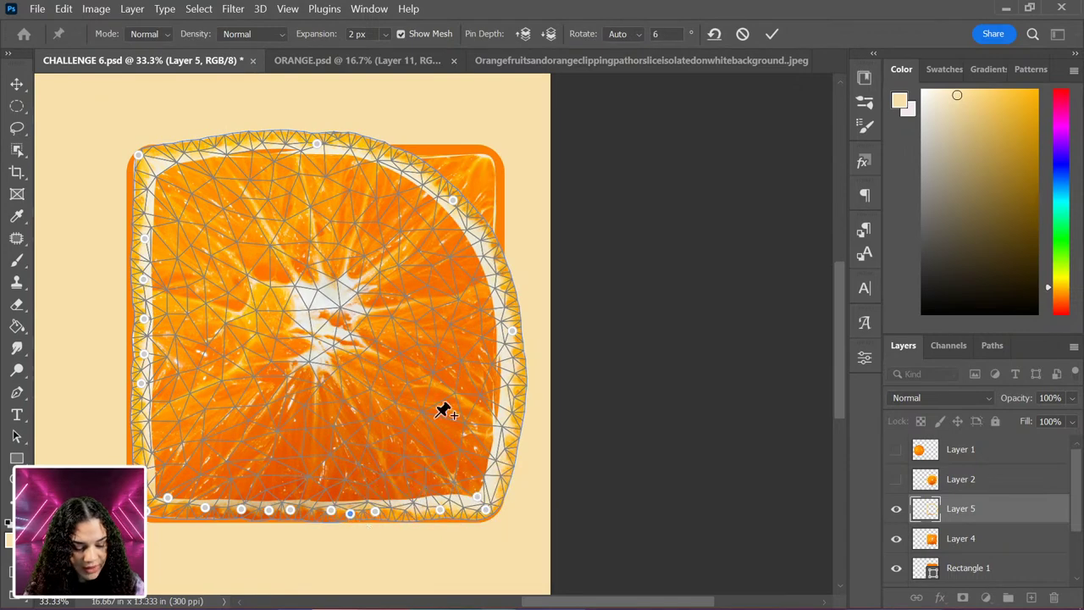
Pull the rind's upper-right pin to the square's corner and straighten the right side inward using the midpoint and extra pins.
left_click_drag(462, 210, 494, 163)
left_click_drag(512, 337, 496, 330)
left_click_drag(502, 241, 489, 243)
left_click_drag(503, 395, 486, 419)
left_click_drag(499, 377, 490, 379)
left_click_drag(498, 295, 491, 332)
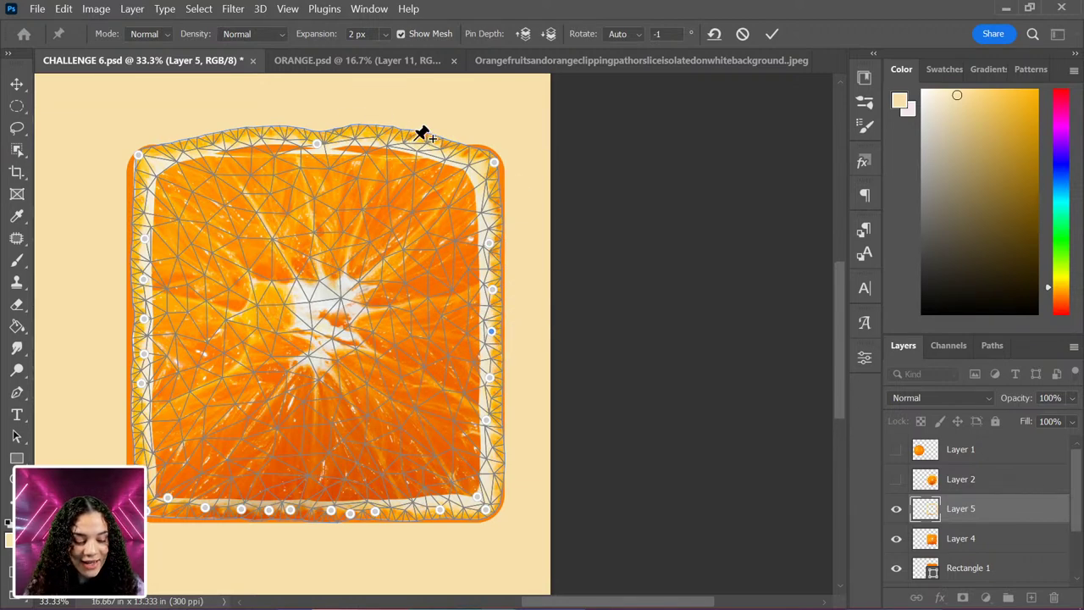
Add pins along the rind's top edge and lower them with the midpoint pin to flatten it inside the square's top edge.
mouse_move(416, 150)
left_mouse_down()
mouse_move(415, 160)
mouse_move(400, 149)
mouse_move(364, 160)
mouse_move(419, 157)
left_mouse_up()
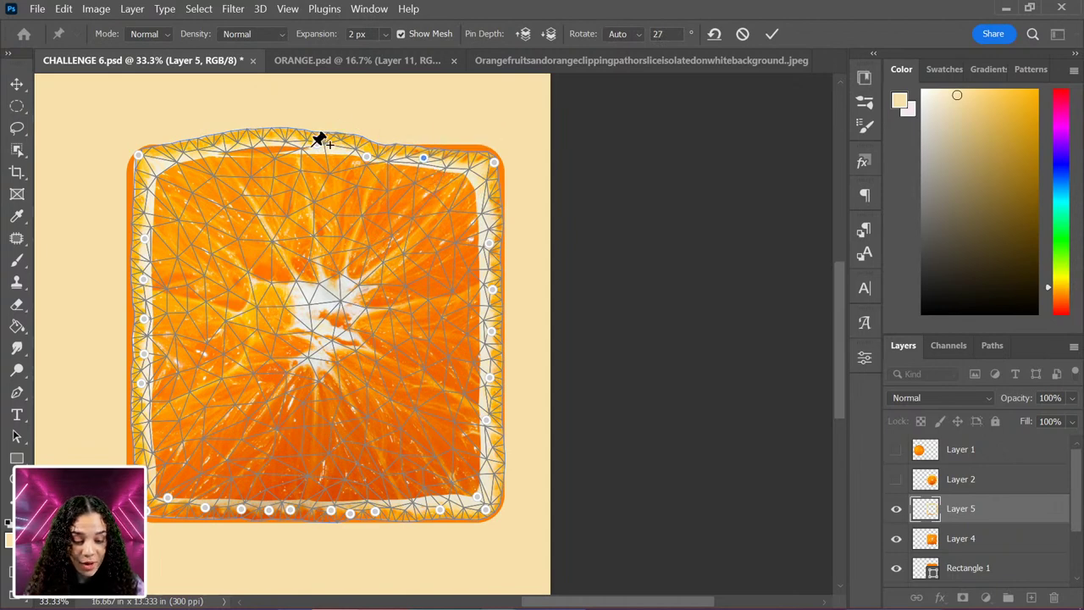
left_click_drag(317, 140, 398, 160)
left_click(398, 159)
left_click_drag(239, 143, 240, 161)
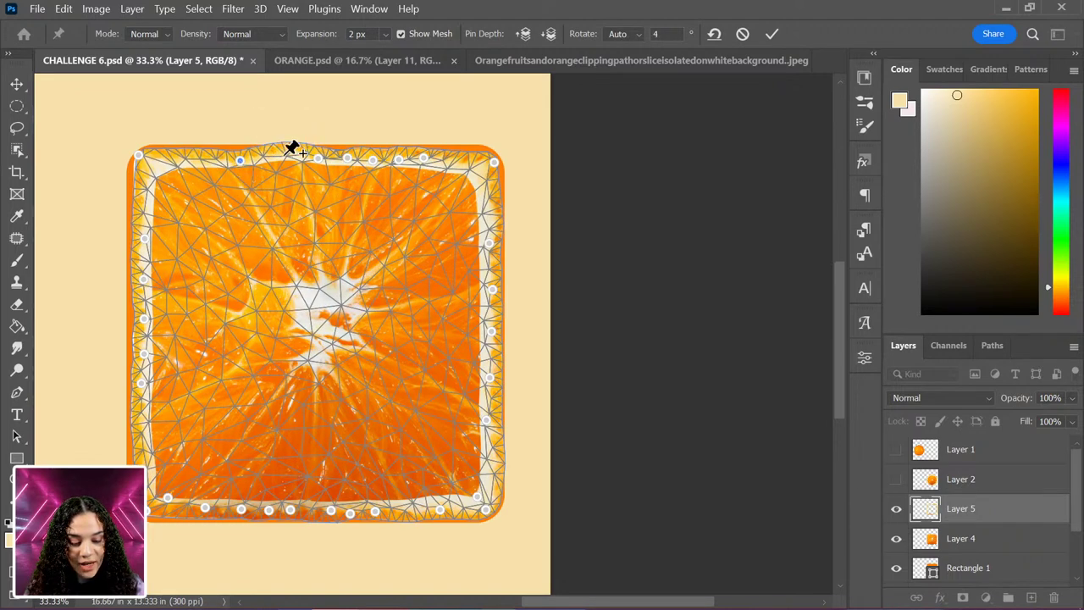
left_click(280, 159)
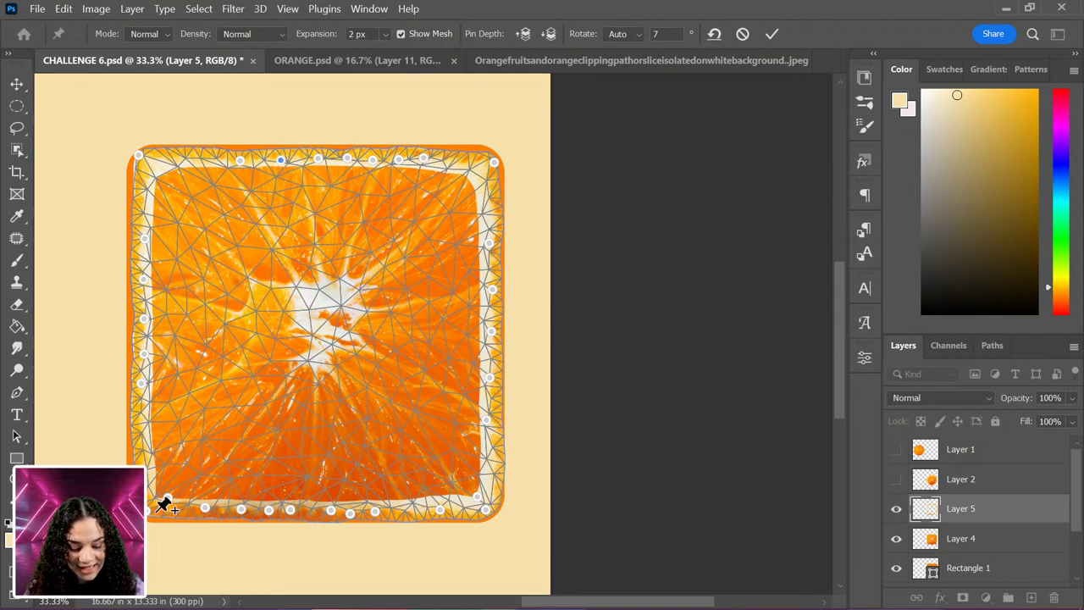
Fine-tune the rind's left corners, add a pin low on its right side, and apply the Puppet Warp.
left_click_drag(158, 526, 151, 502)
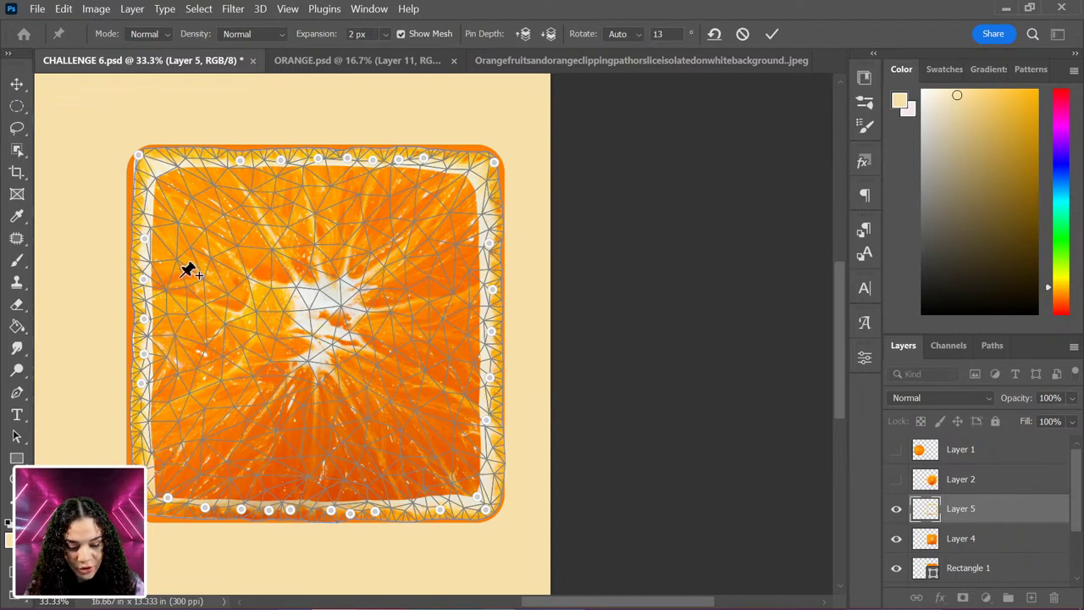
left_click_drag(138, 157, 133, 156)
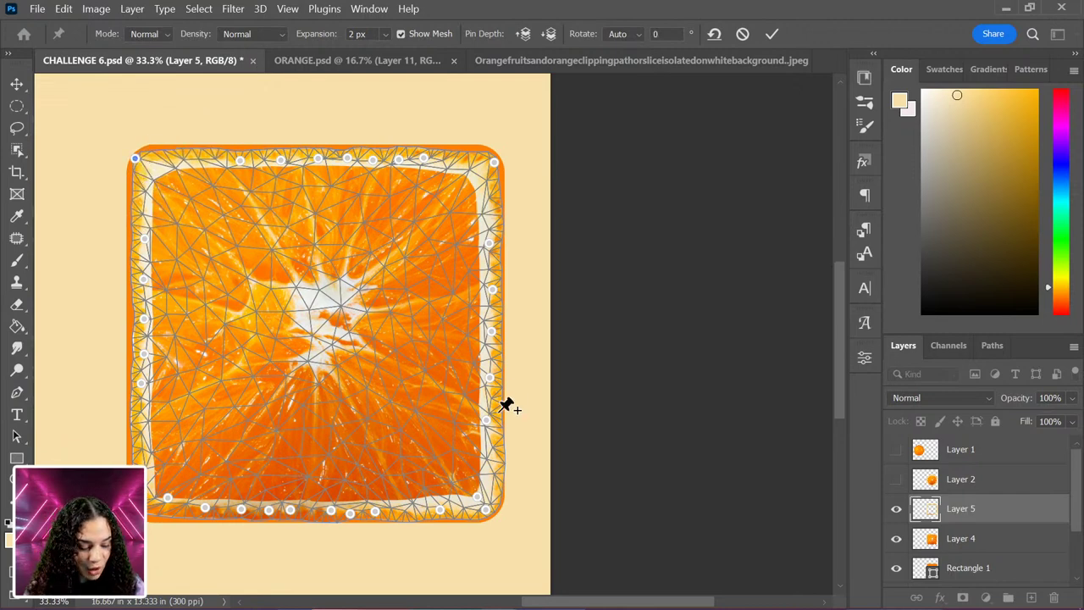
left_click(488, 459)
left_click_drag(488, 457, 485, 458)
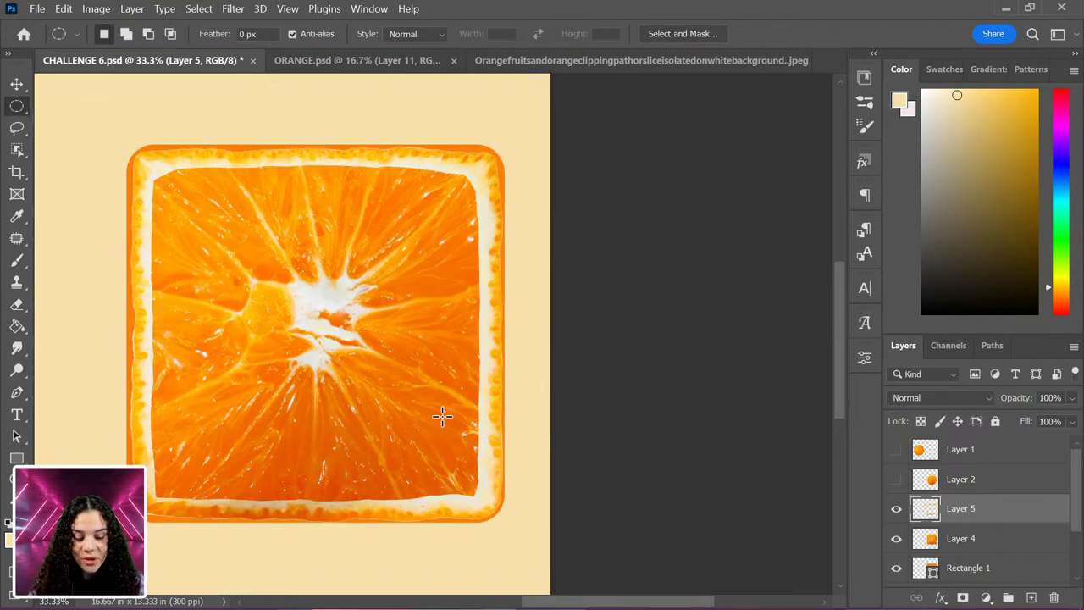
Inspect the warped rind at 100% zoom along all four sides and corners, checking its fit inside the orange square.
key("ctrl+plus")
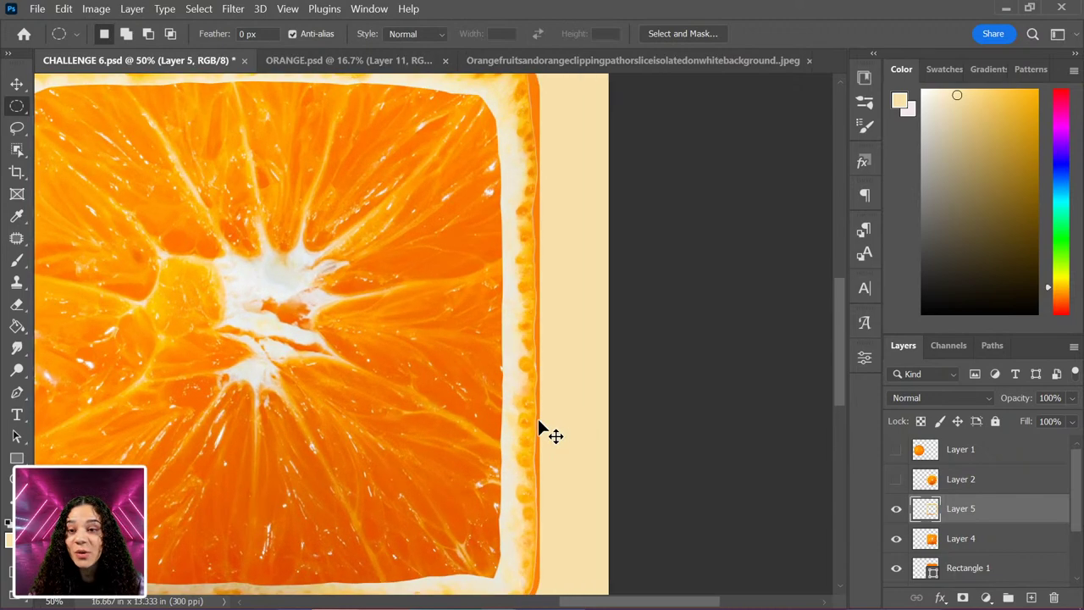
key("ctrl+plus")
key("ctrl+plus")
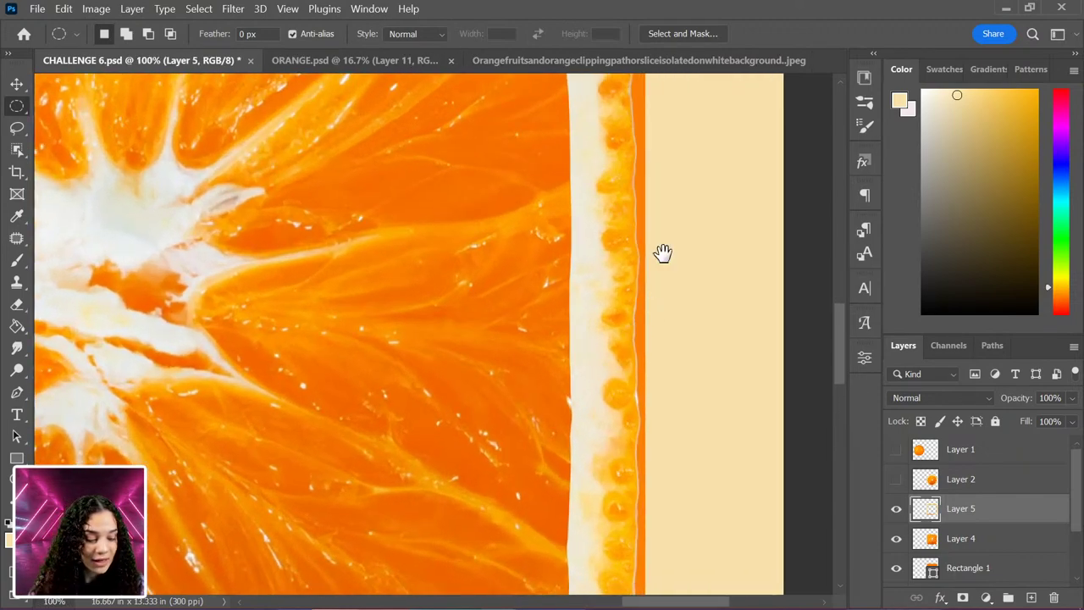
left_click_drag(658, 253, 551, 365)
scroll(551, 365, "up", 10)
left_click_drag(442, 187, 477, 217)
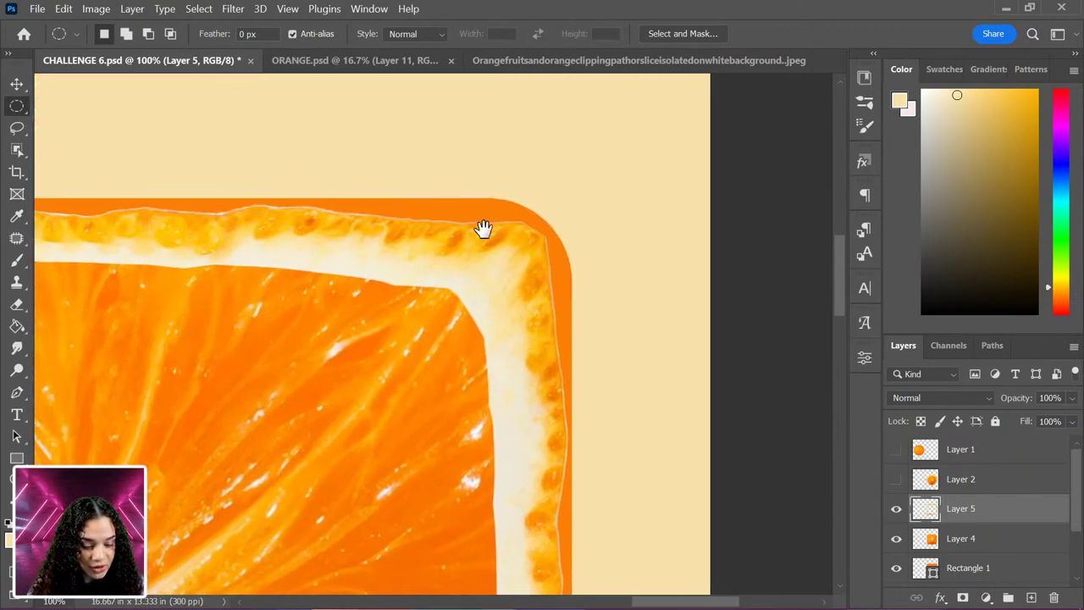
left_click_drag(232, 247, 522, 217)
scroll(314, 201, "left", 5)
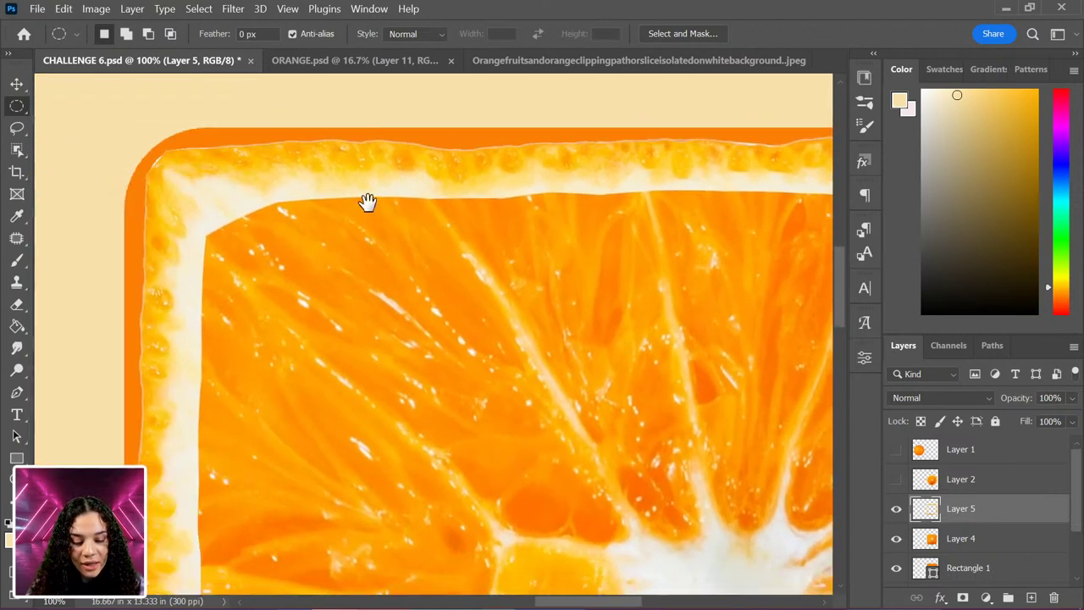
scroll(381, 211, "down", 3)
scroll(341, 443, "down", 6)
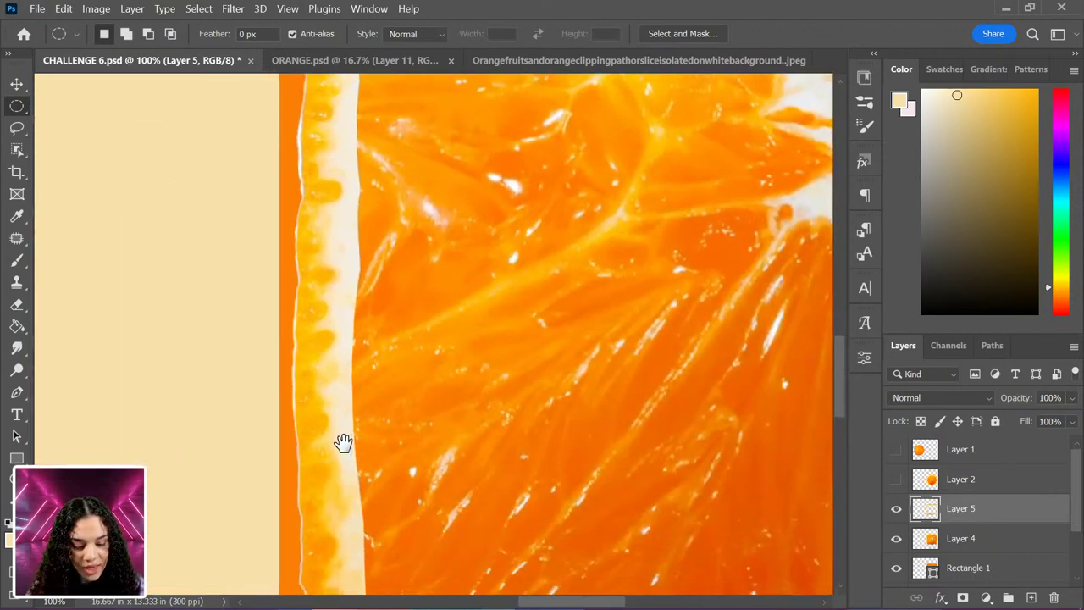
scroll(355, 364, "right", 2)
scroll(295, 358, "right", 10)
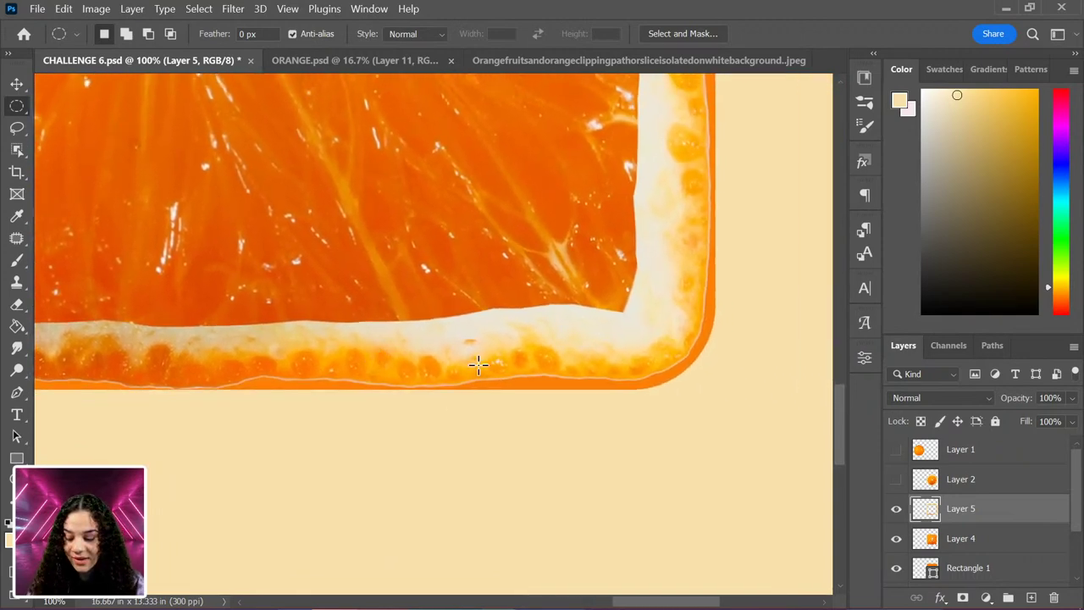
key("ctrl+minus")
key("ctrl+minus")
key("ctrl+minus")
key("ctrl+minus")
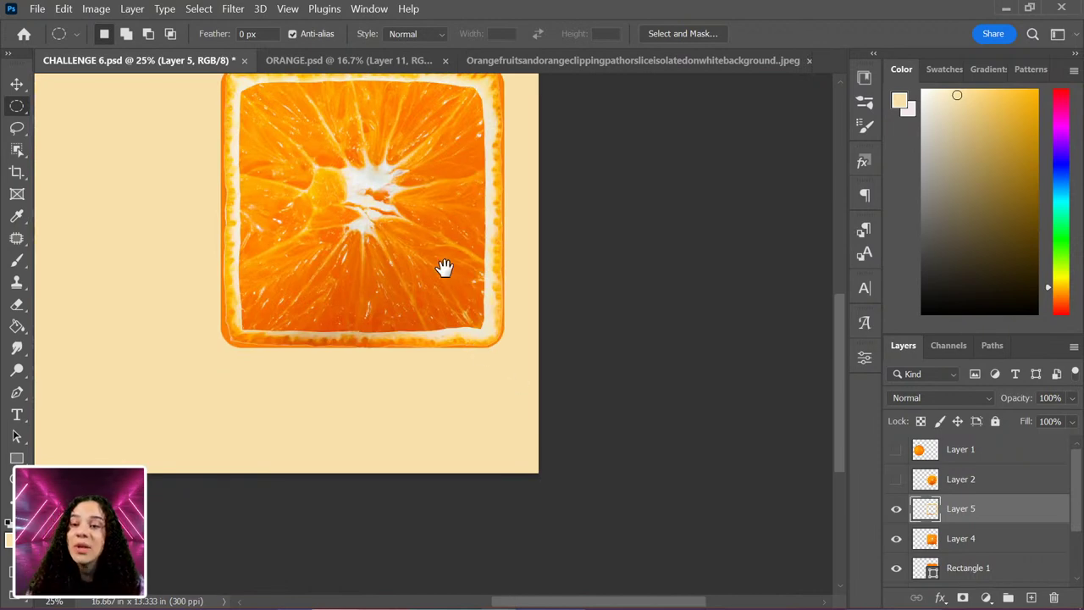
left_click_drag(447, 277, 500, 332)
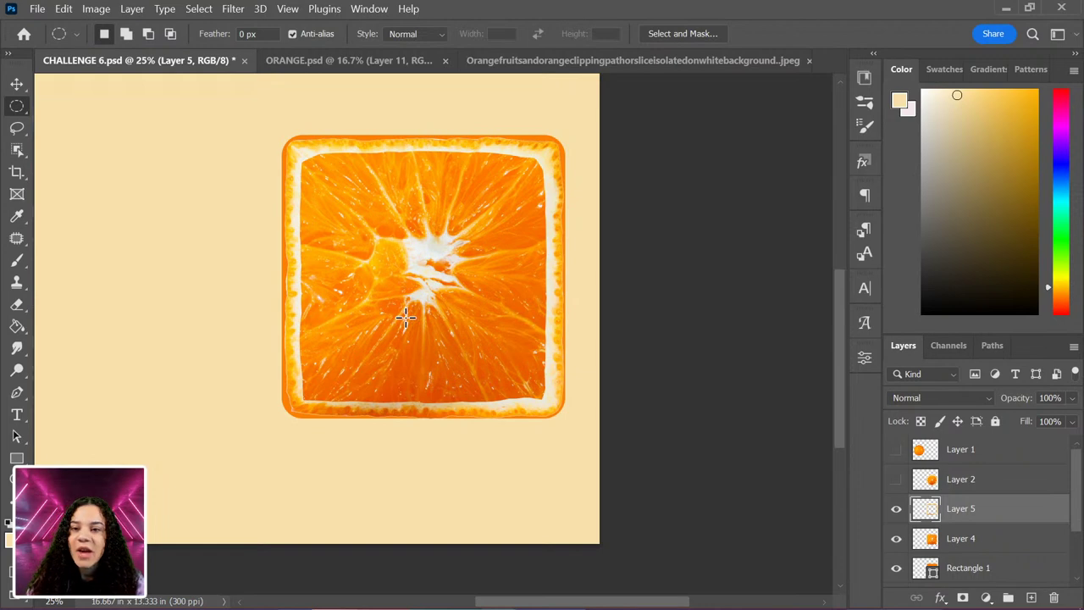
Scale the Rectangle 1 shape up proportionally from its center to about 105% so it extends beyond the rind.
left_click(1018, 574)
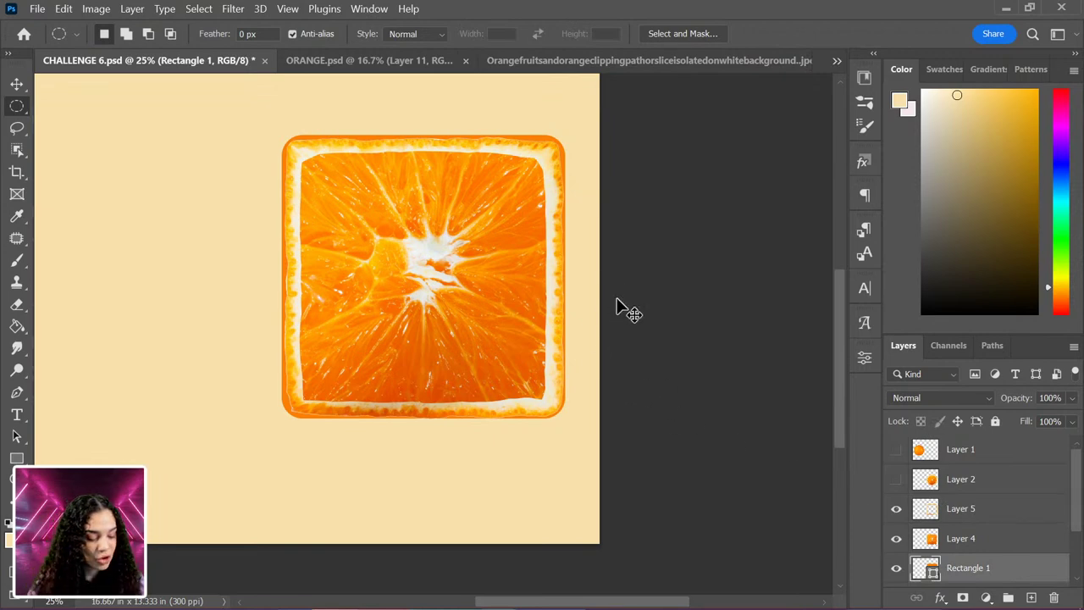
key("ctrl+t")
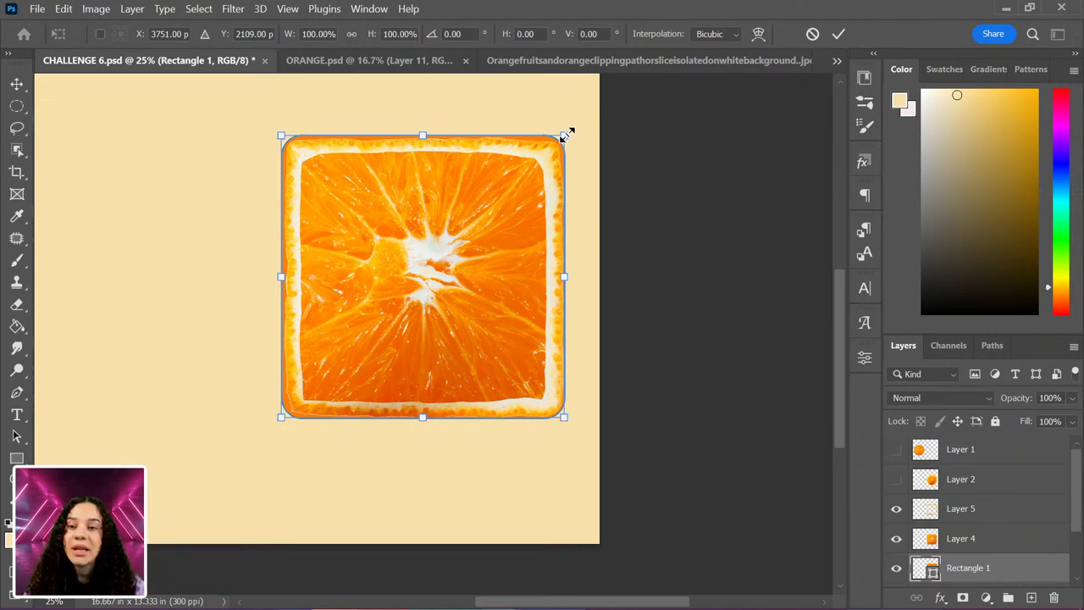
left_click_drag(565, 134, 575, 127)
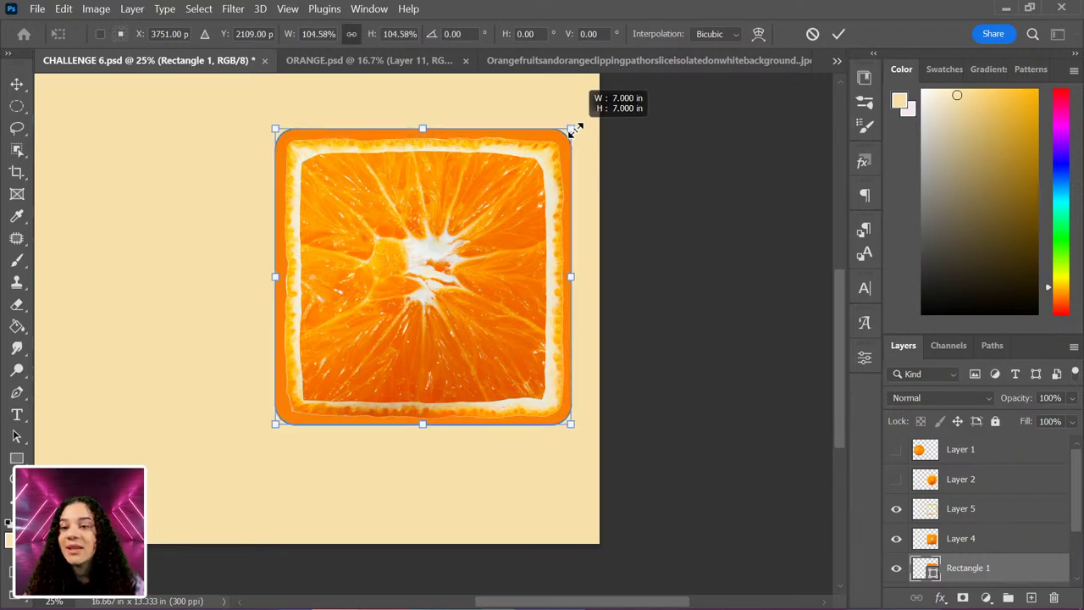
left_click_drag(575, 128, 575, 128)
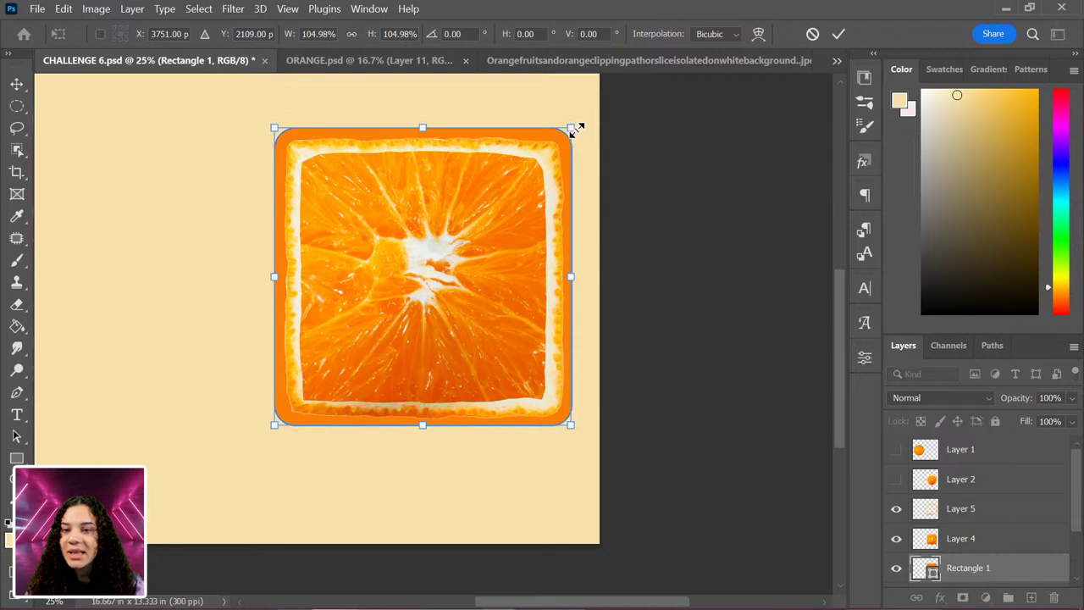
key("Return")
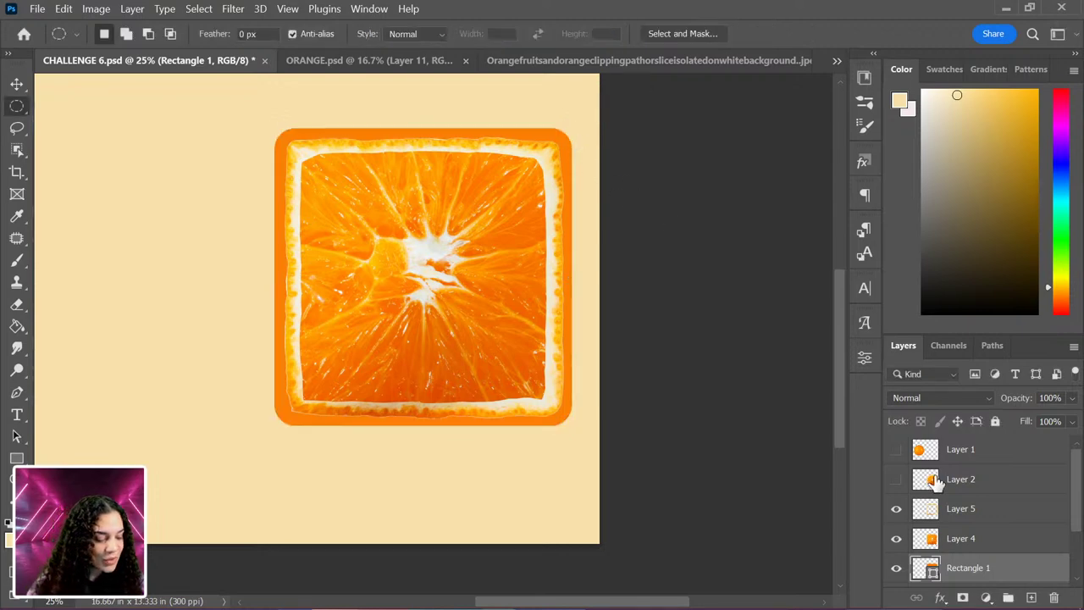
Show Layer 1 with the whole orange and move it directly above Rectangle 1 in the layer order.
left_click(896, 450)
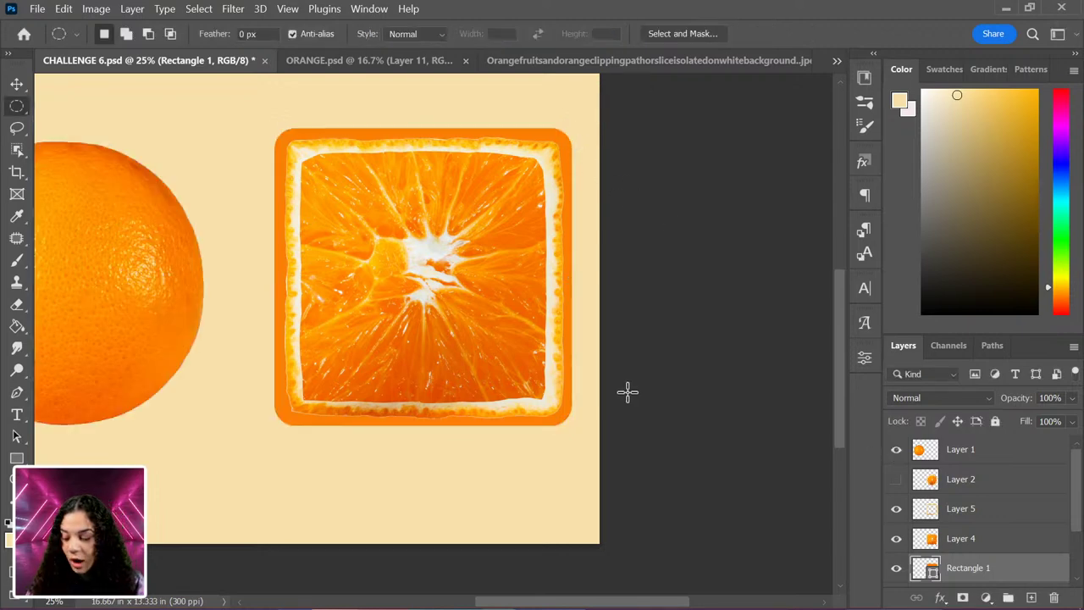
key("ctrl+minus")
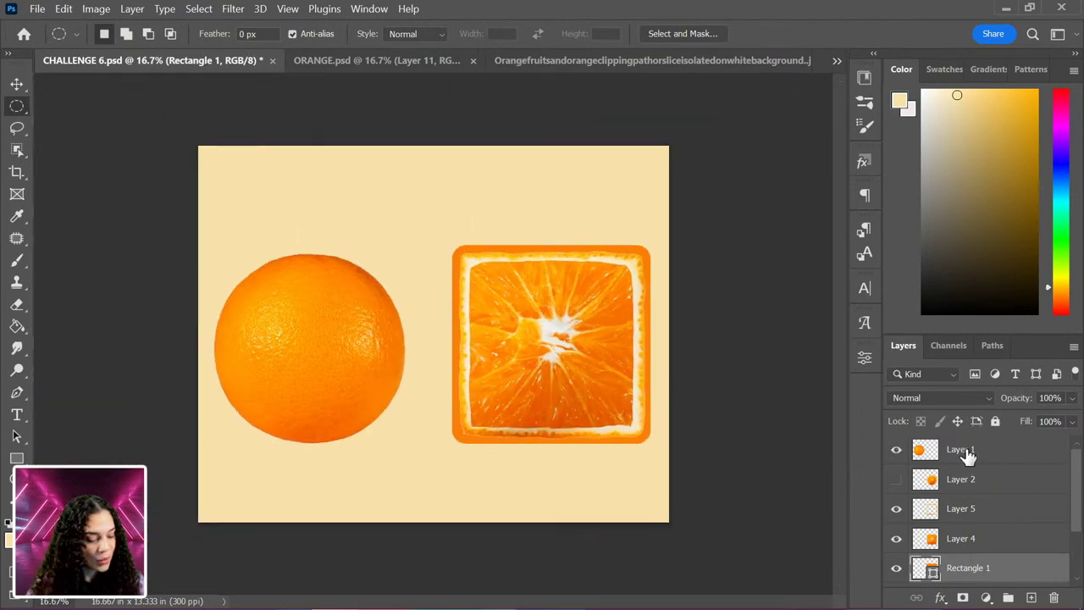
left_click_drag(980, 453, 997, 554)
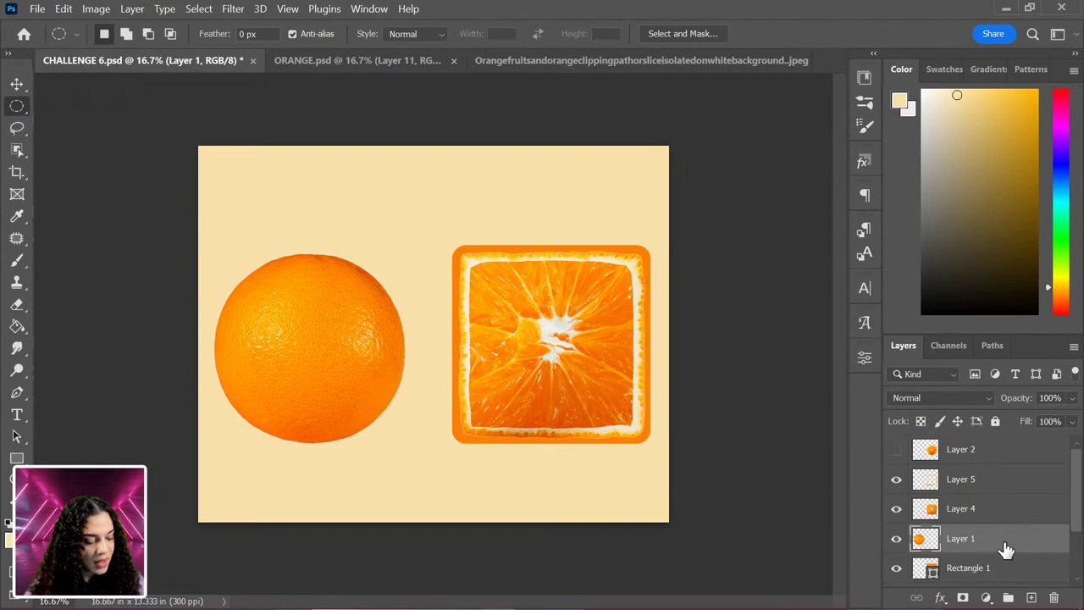
Clip Layer 1 to Rectangle 1 and move the whole orange over the square, centered at about X 3760 px, Y 2101 px.
right_click(1005, 547)
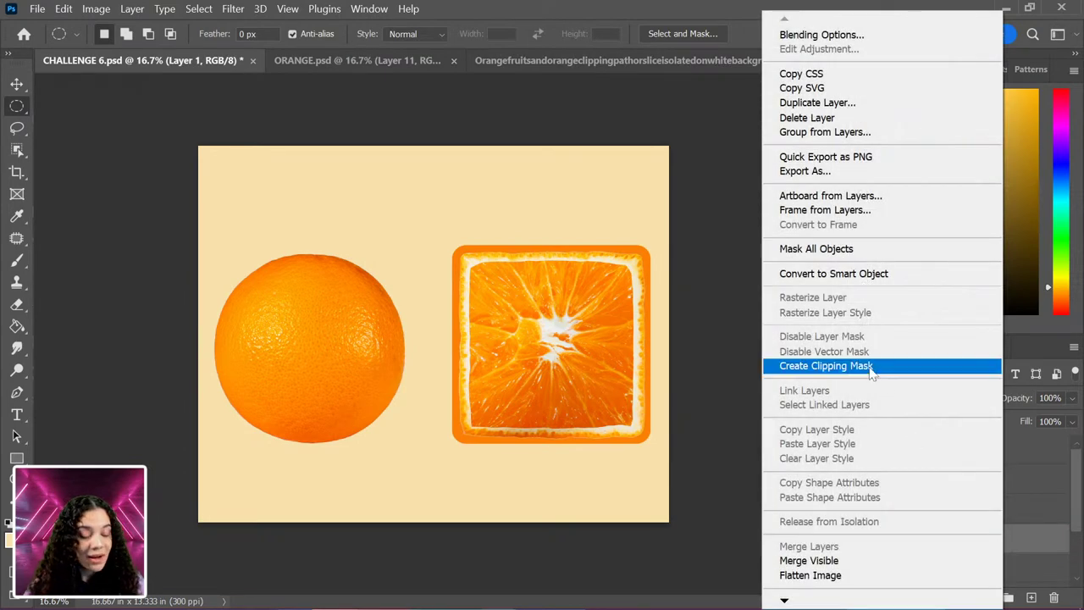
left_click(869, 373)
key("ctrl+t")
left_click_drag(265, 339, 525, 338)
key("ctrl+plus")
left_click_drag(630, 347, 467, 379)
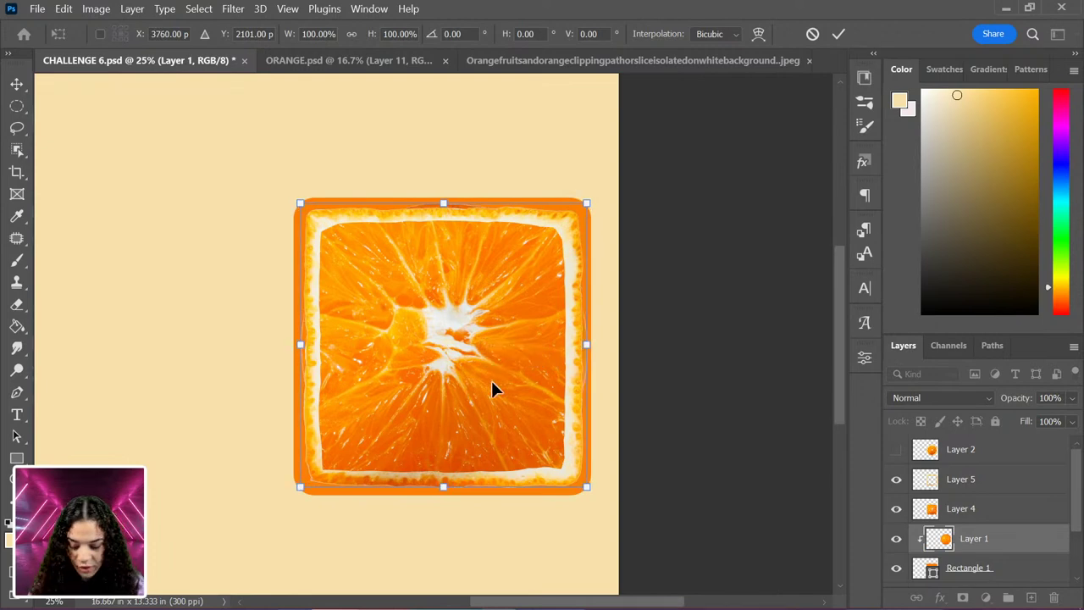
key("Return")
Hide Layer 4 and Layer 5, start a Warp on the whole orange, and split its grid near the orange's four diagonal edges.
left_click(896, 508)
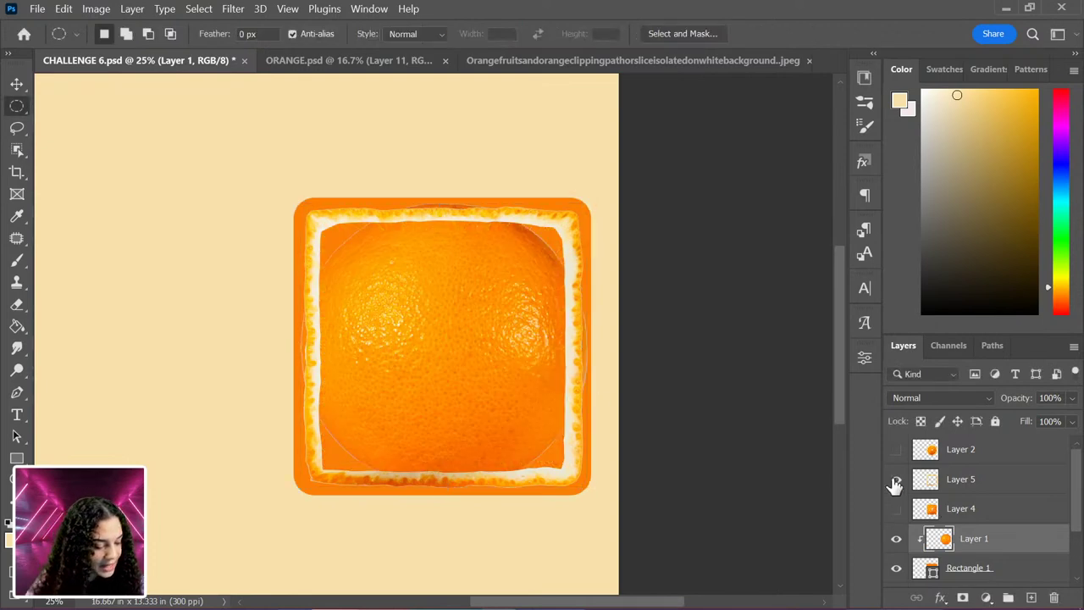
left_click(895, 479)
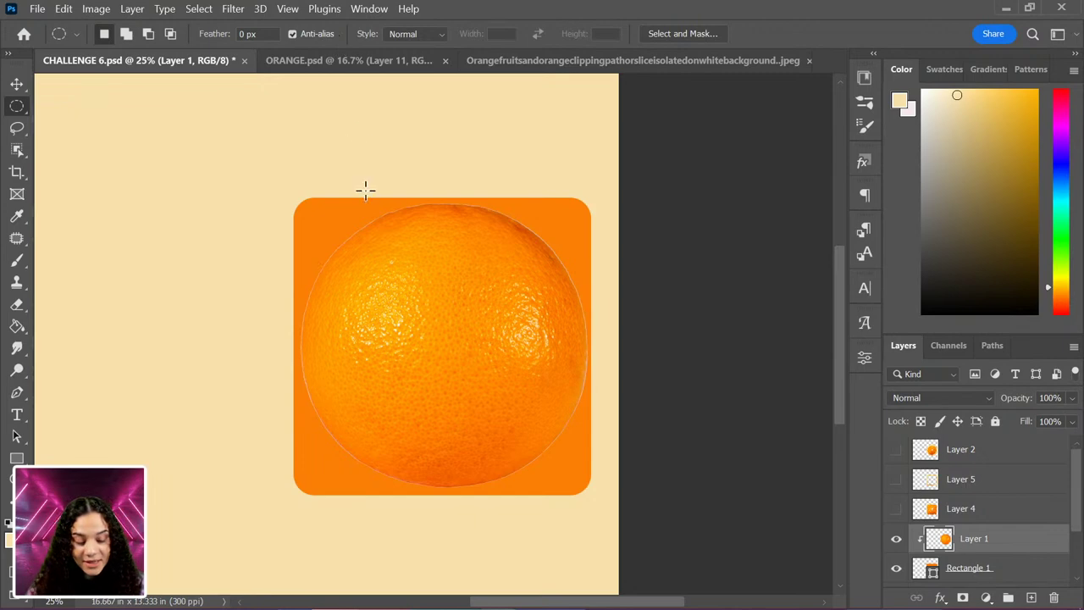
key("ctrl+t")
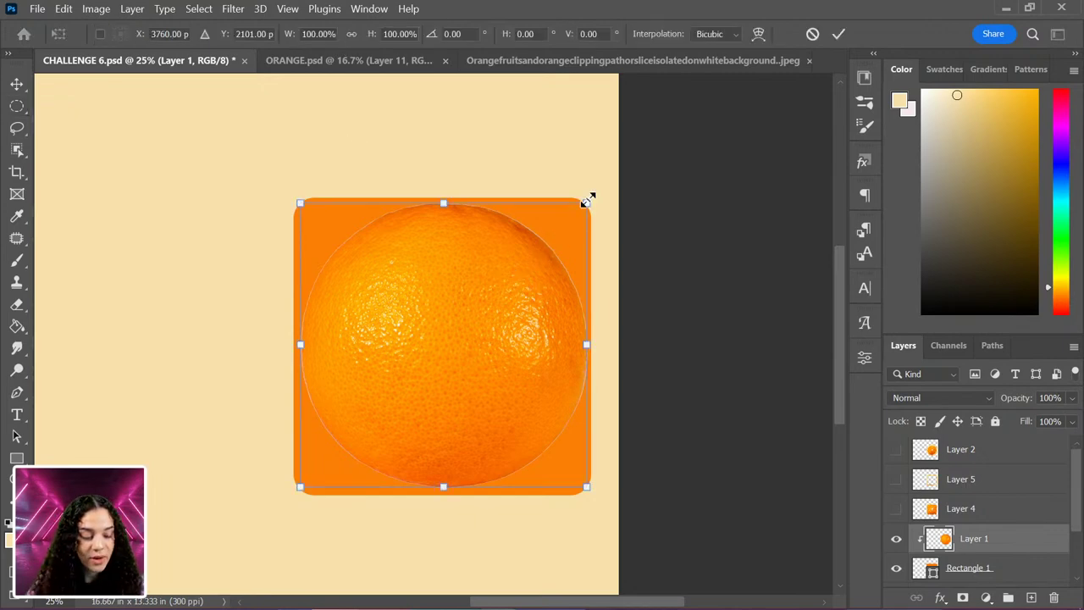
right_click(500, 283)
left_click(530, 362)
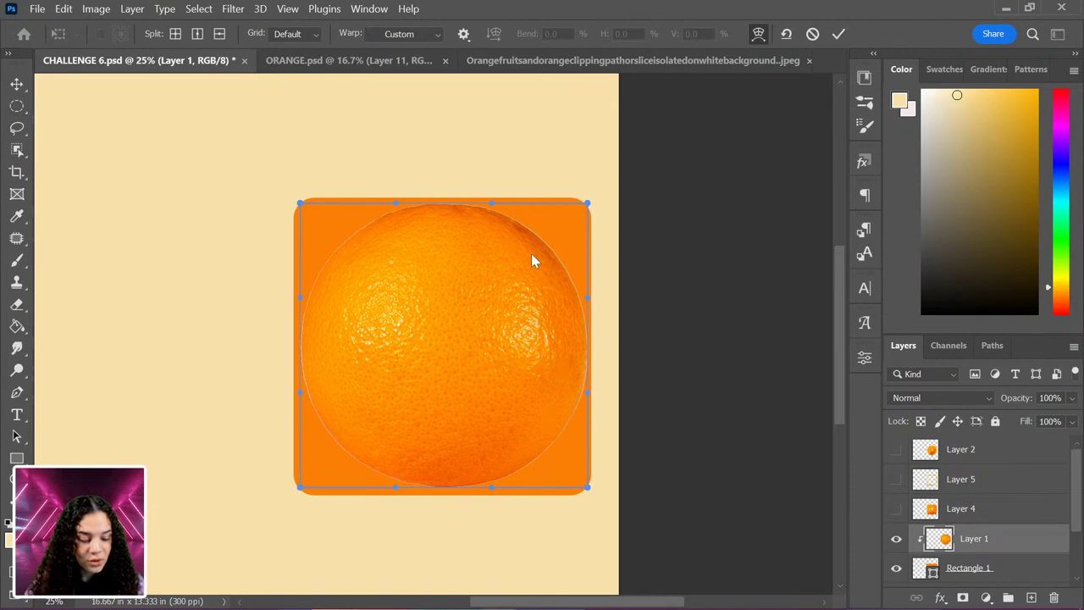
left_click_drag(547, 248, 342, 249)
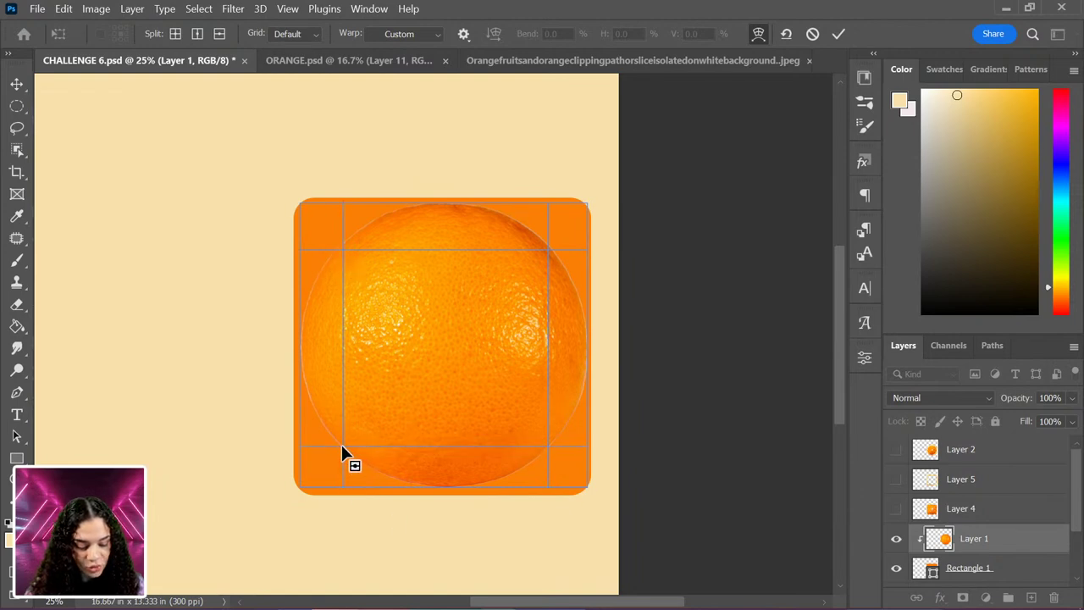
left_click(343, 444)
Pull the four inner warp grid points out to the bounding corners so the orange peel fills the square, and apply the warp.
left_click_drag(343, 445, 302, 483)
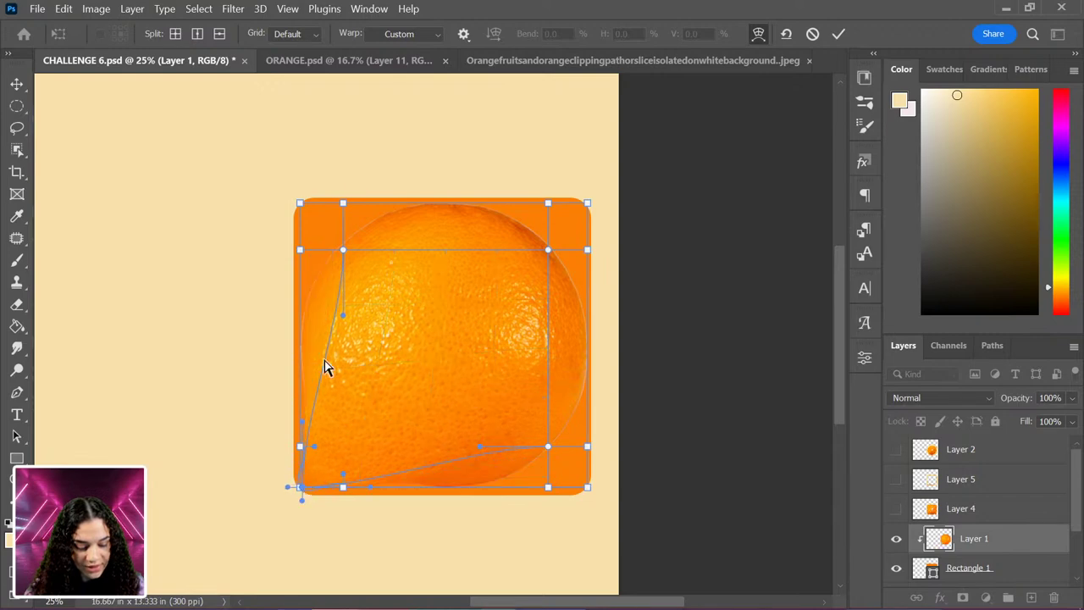
left_click_drag(344, 253, 300, 198)
left_click_drag(549, 250, 588, 210)
left_click_drag(548, 448, 585, 486)
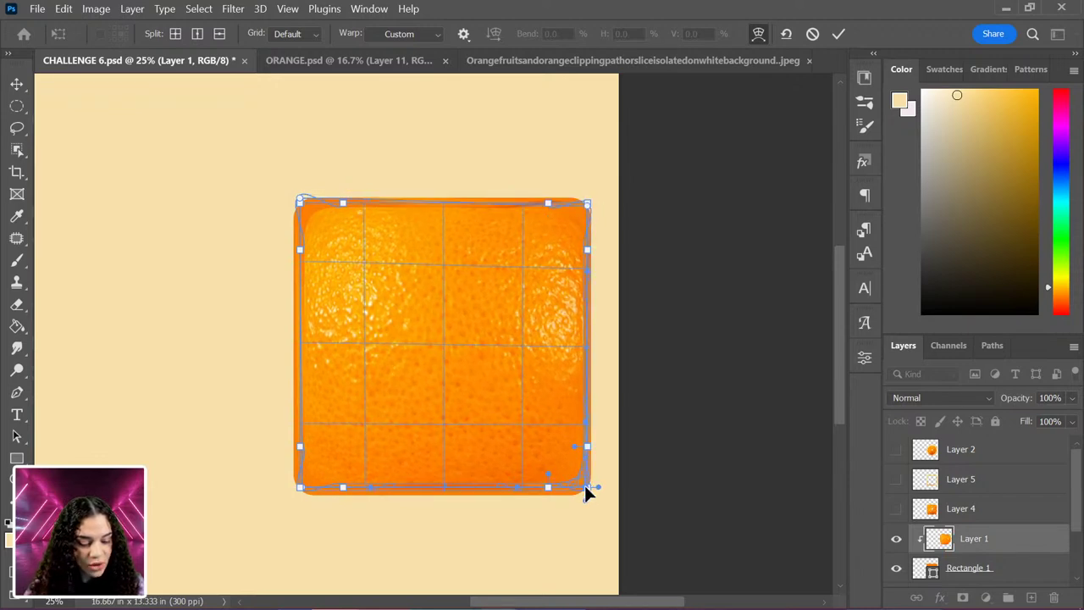
left_click(586, 486)
key("Return")
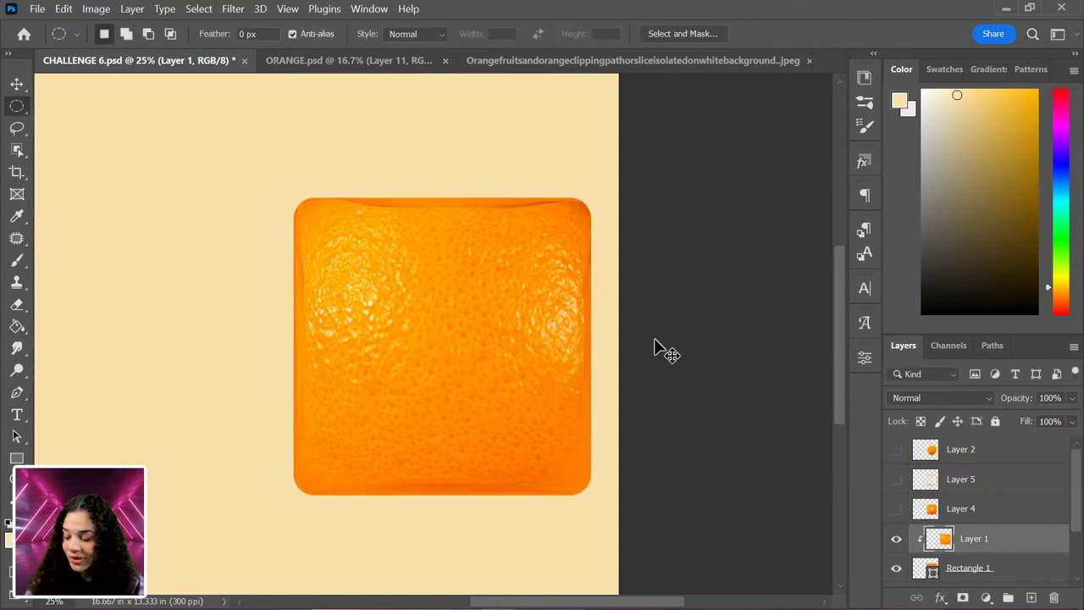
Scale the warped peel up proportionally to about 108% so it covers the square, and show Layer 4 and Layer 5 again.
key("ctrl+t")
left_click_drag(595, 190, 611, 181)
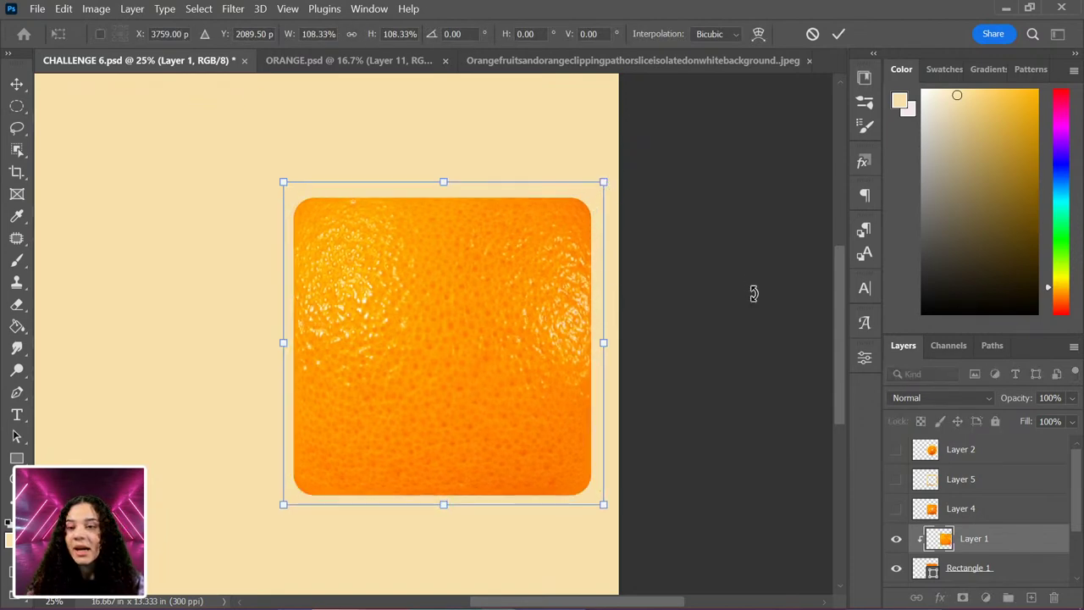
key("Return")
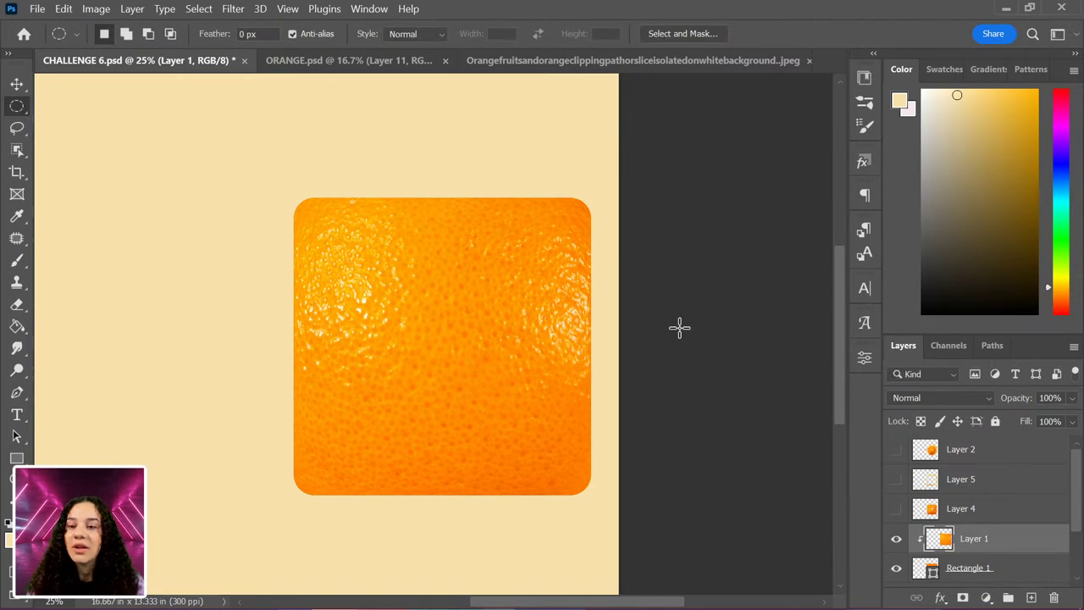
left_click(895, 508)
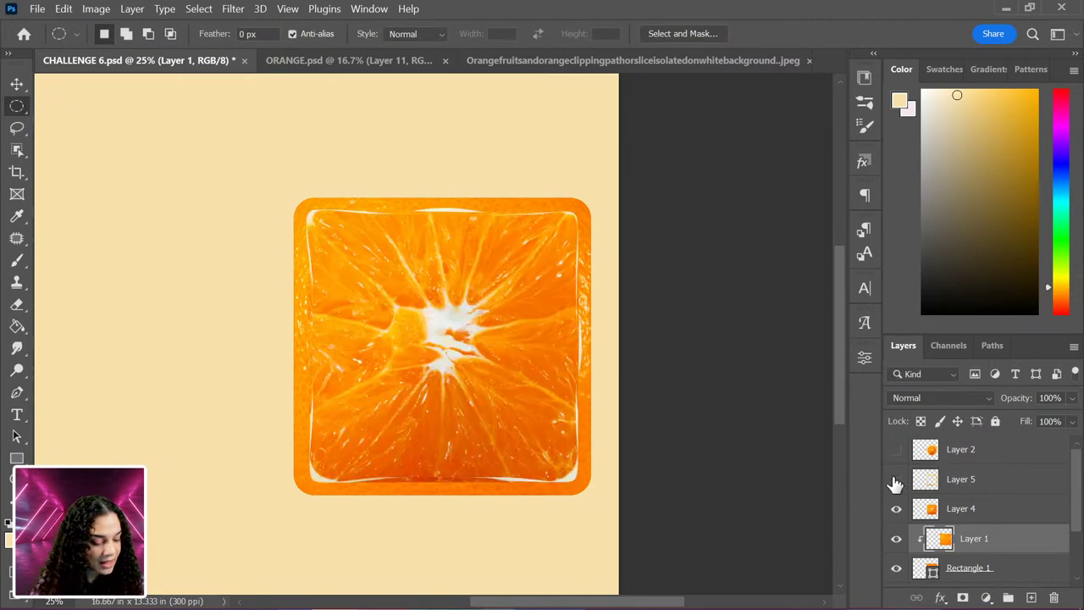
left_click(895, 479)
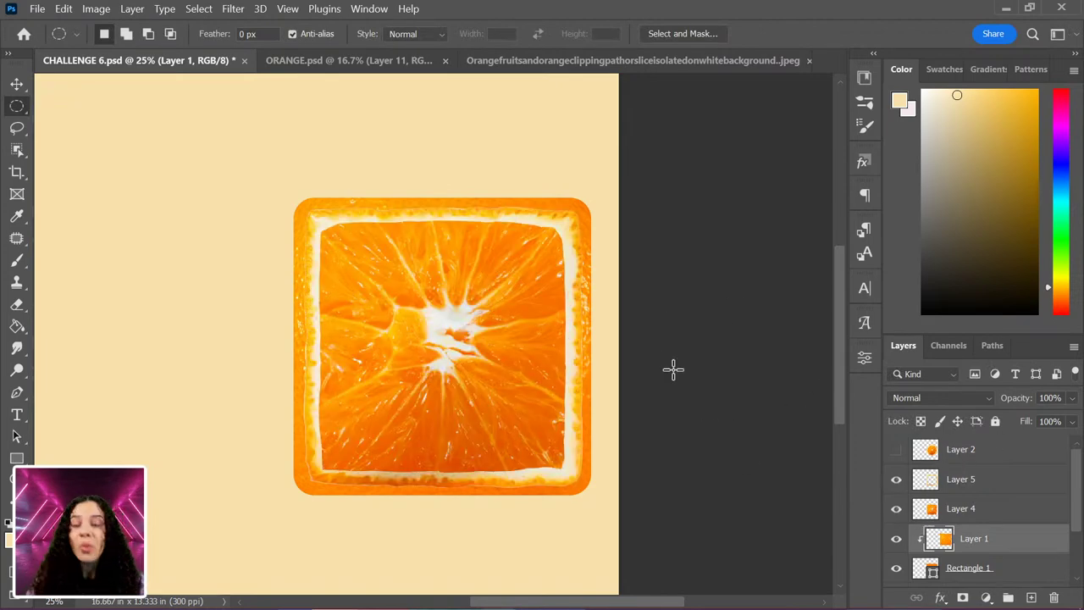
Select Layer 5 through Rectangle 1 and move the whole square slice together to the middle of the canvas.
left_click(1003, 489)
left_click(1003, 567, "shift")
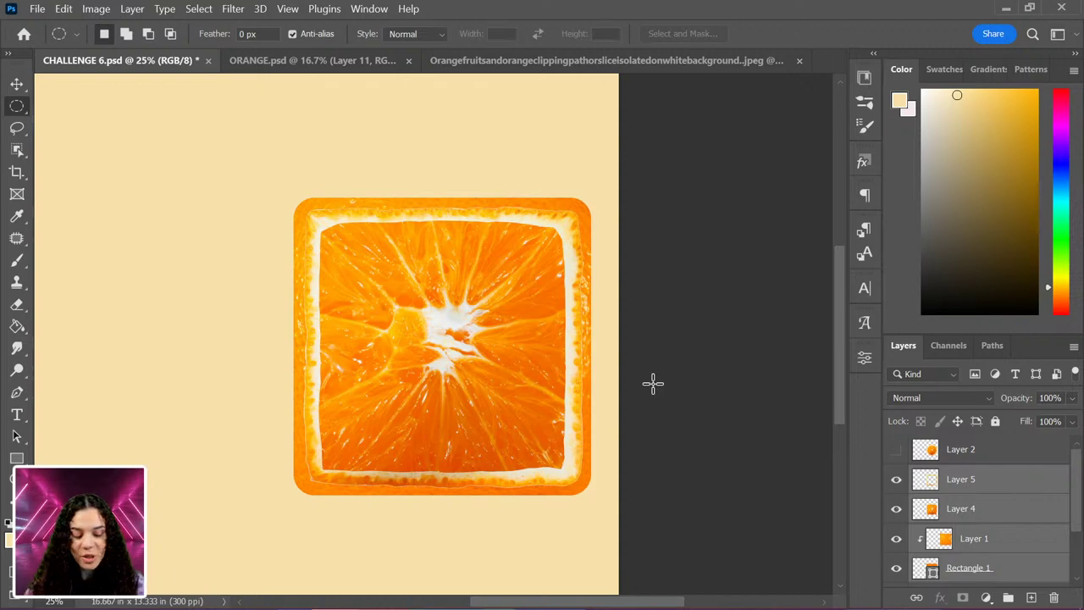
key("ctrl+minus")
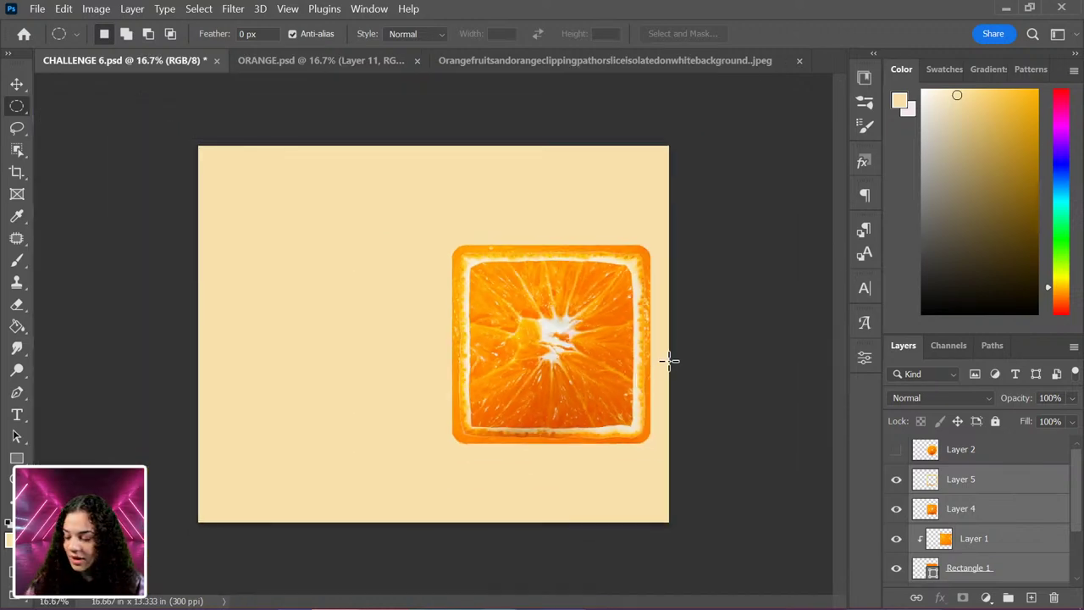
key("ctrl+t")
left_click_drag(615, 342, 499, 334)
key("Return")
Add a white layer mask to the rind on Layer 5 and keep that mask active for editing.
key("m")
key("ctrl+plus")
key("ctrl+plus")
key("ctrl+plus")
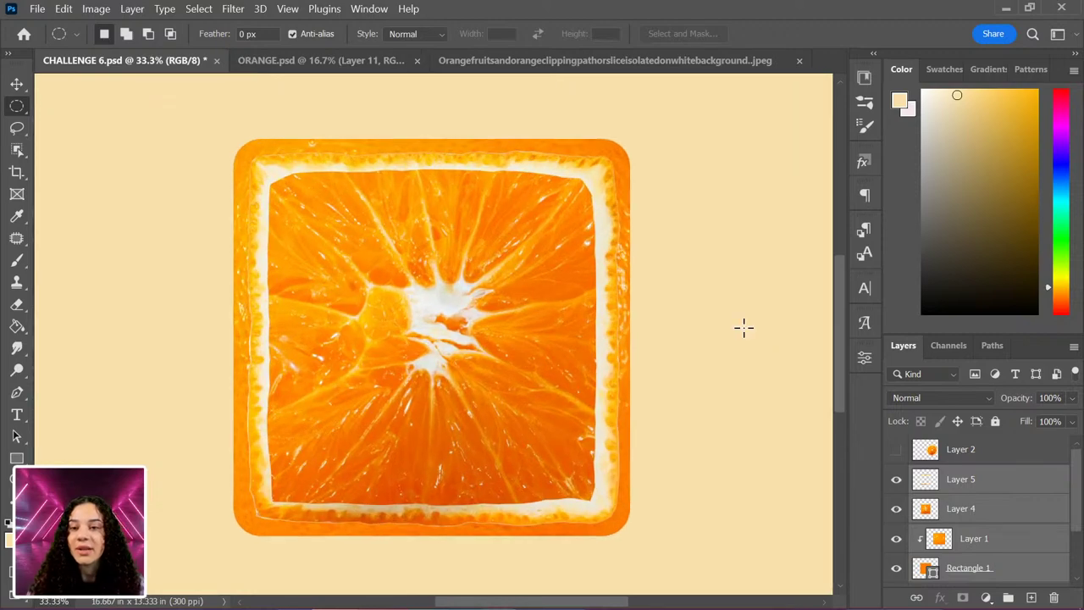
key("ctrl+minus")
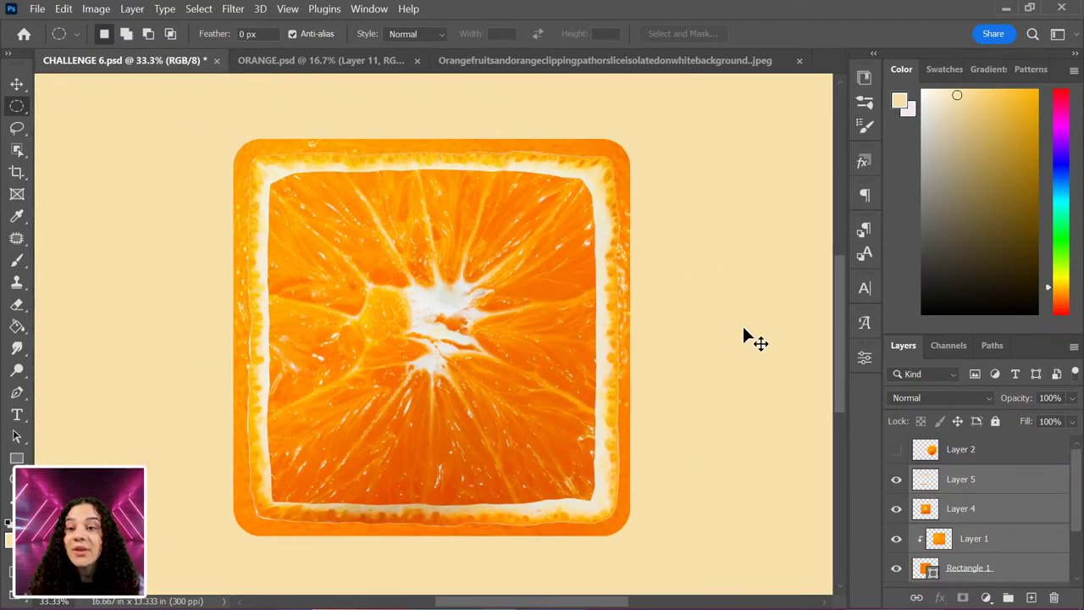
key("ctrl+plus")
key("ctrl+minus")
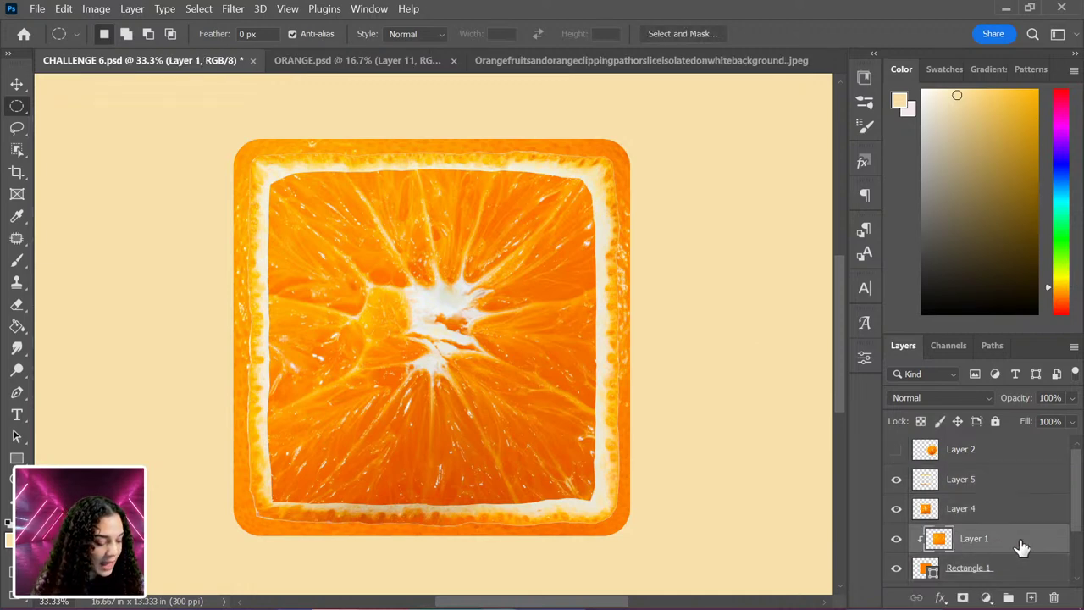
left_click(991, 487)
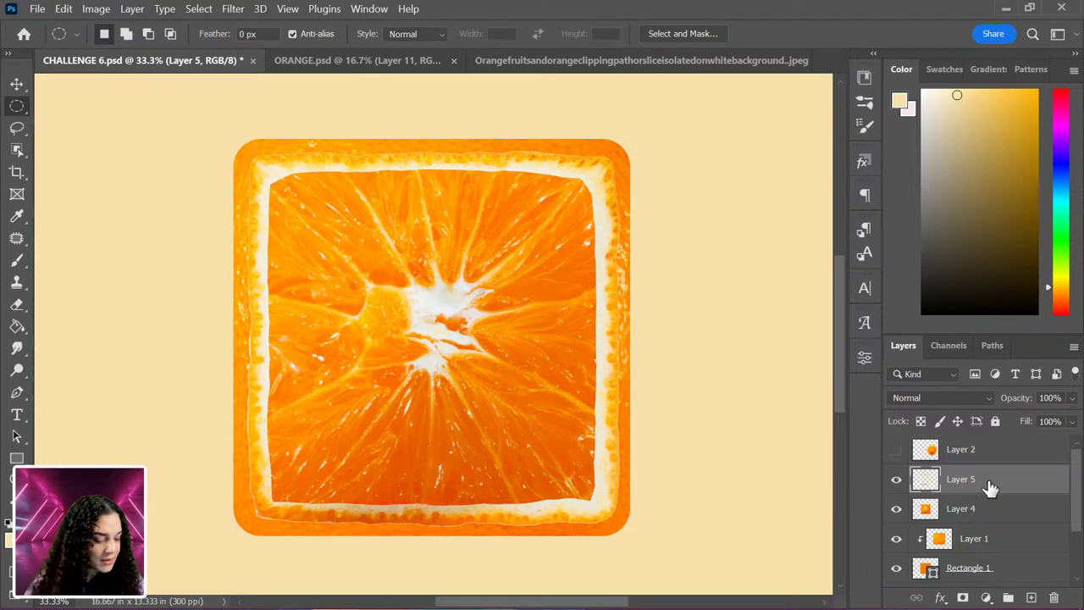
left_click(963, 599)
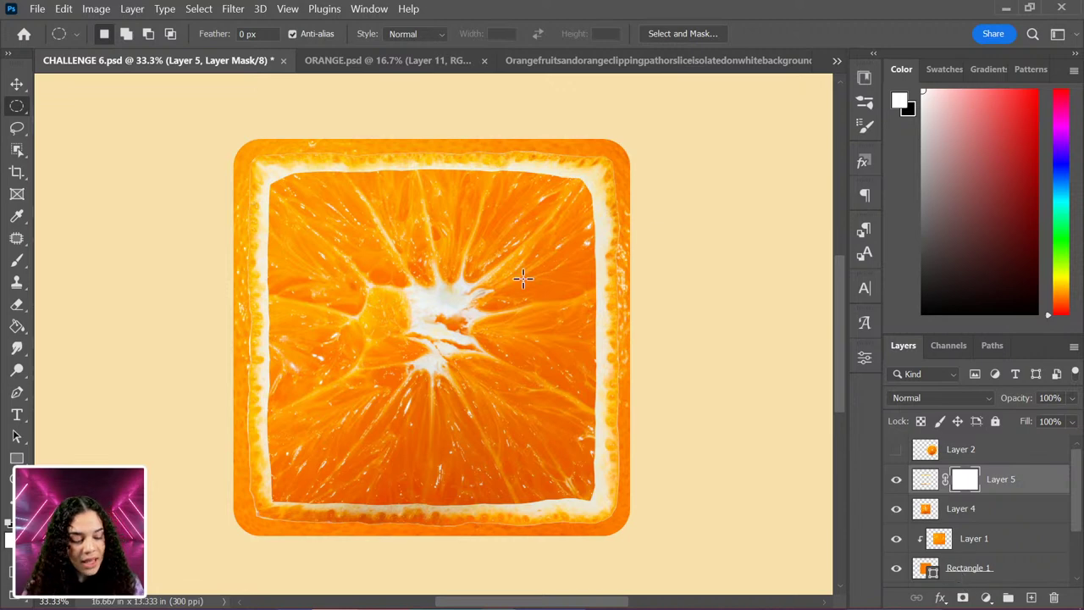
right_click(466, 254)
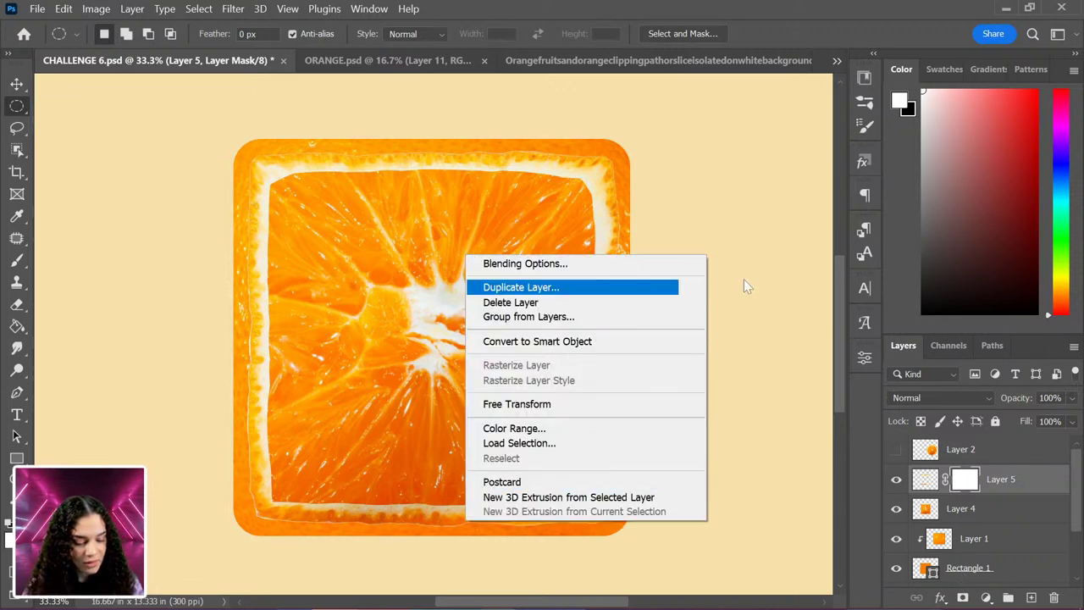
left_click(961, 481)
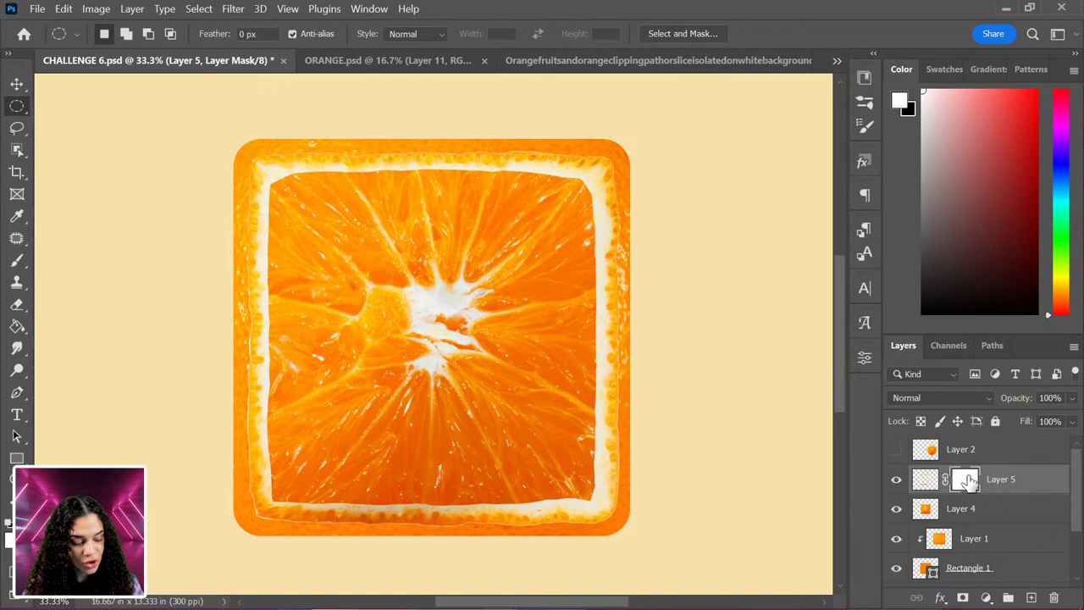
Set up the Brush tool with the Soft Round Pressure Opacity and Flow brush at 150 px, 0% hardness and Normal mode.
key("b")
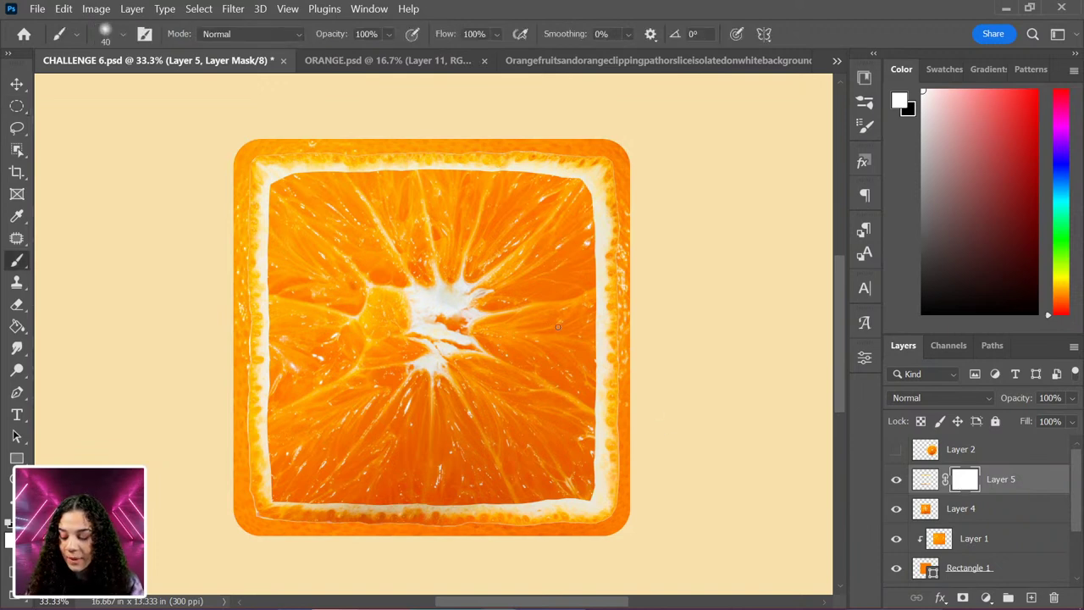
key("bracketright")
key("bracketright")
key("bracketright")
key("bracketright")
key("bracketright")
key("bracketright")
key("bracketright")
key("bracketright")
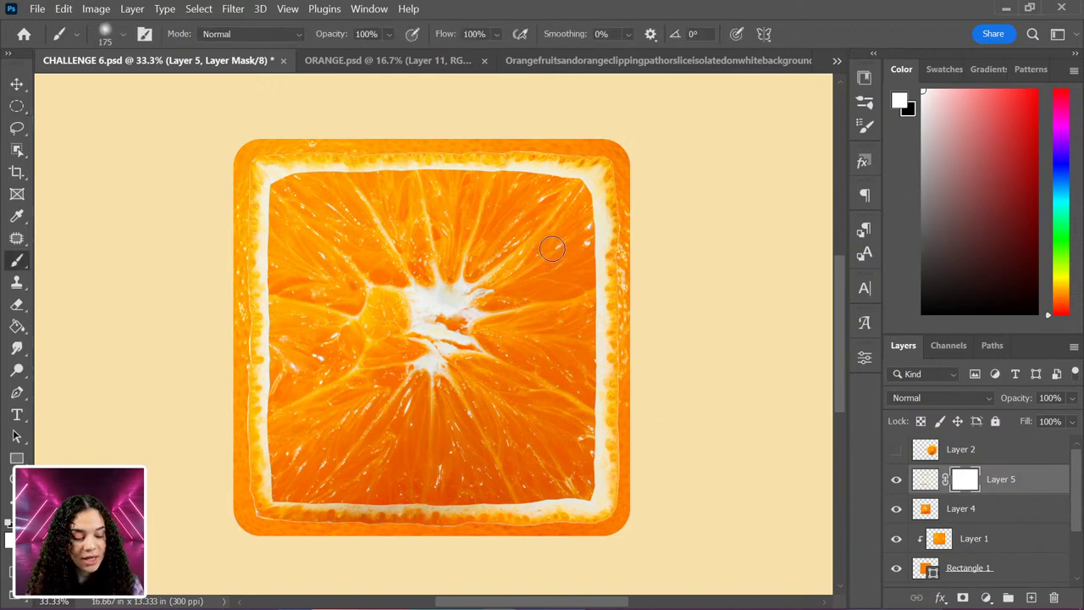
right_click(524, 239)
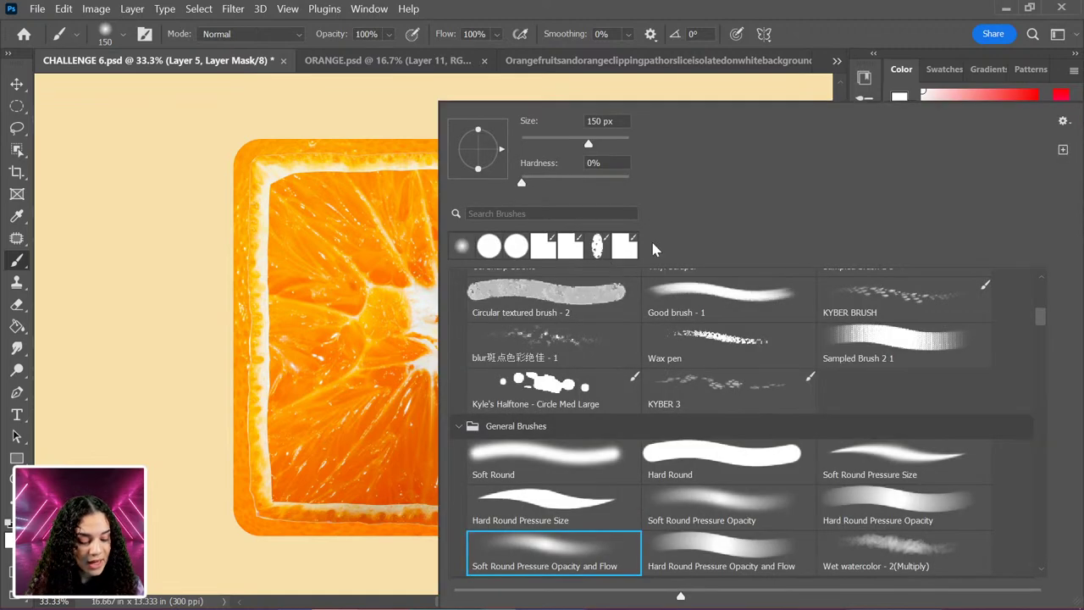
left_click(548, 552)
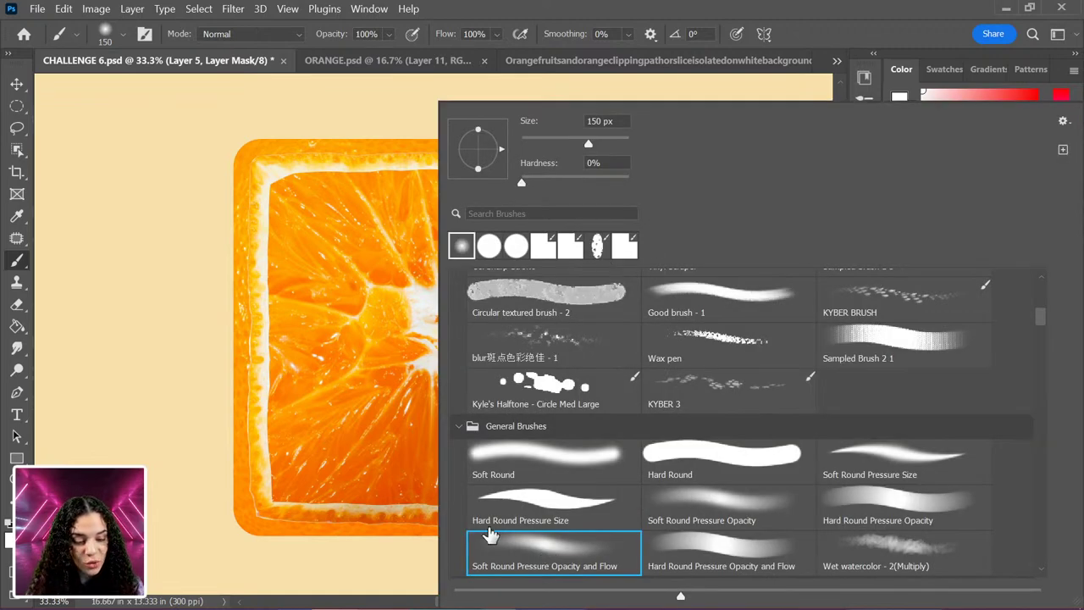
left_click(250, 326)
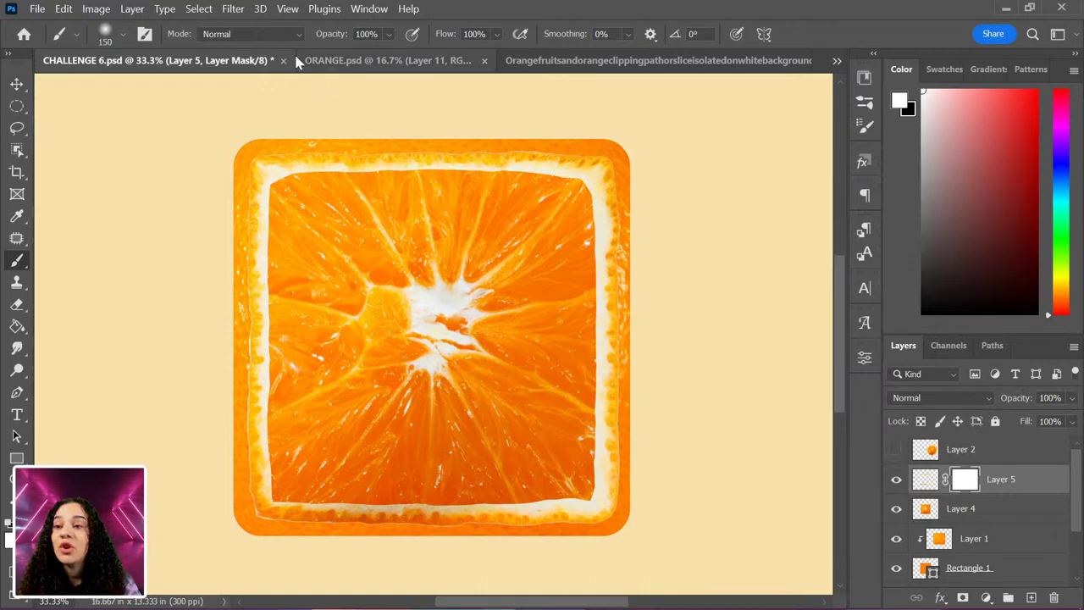
left_click(287, 34)
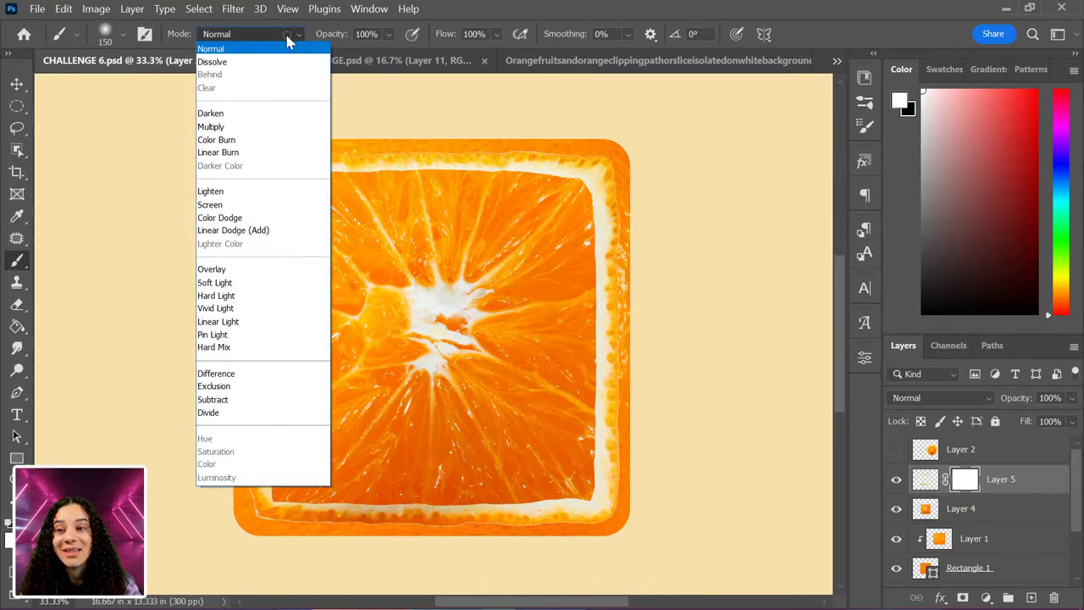
left_click(287, 53)
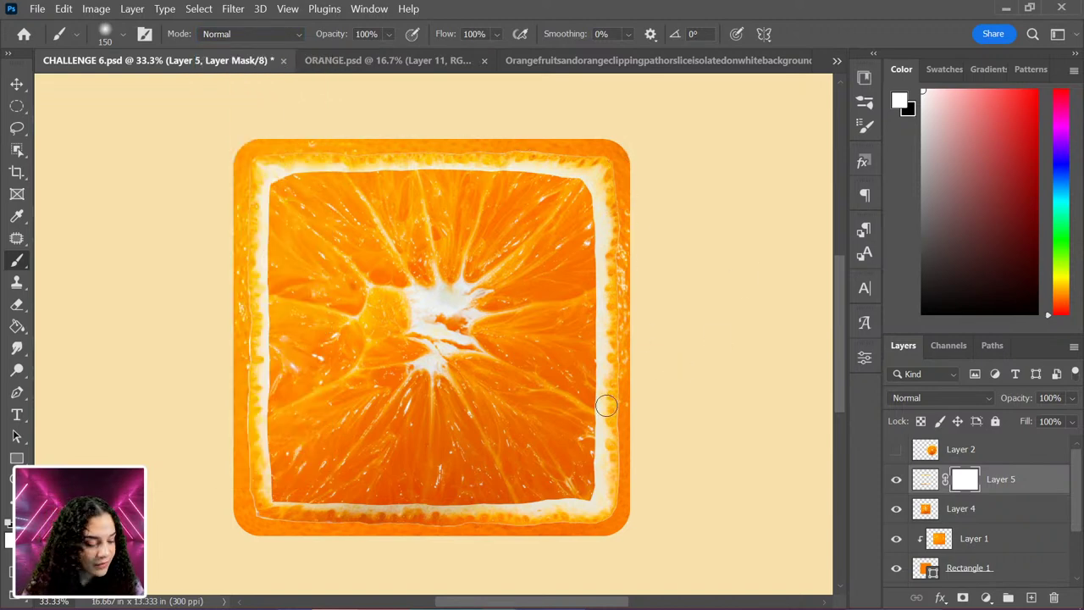
Paint black on Layer 5's mask with a 70 px brush to fade the rind's outer edge along its left, bottom and right sides.
key("x")
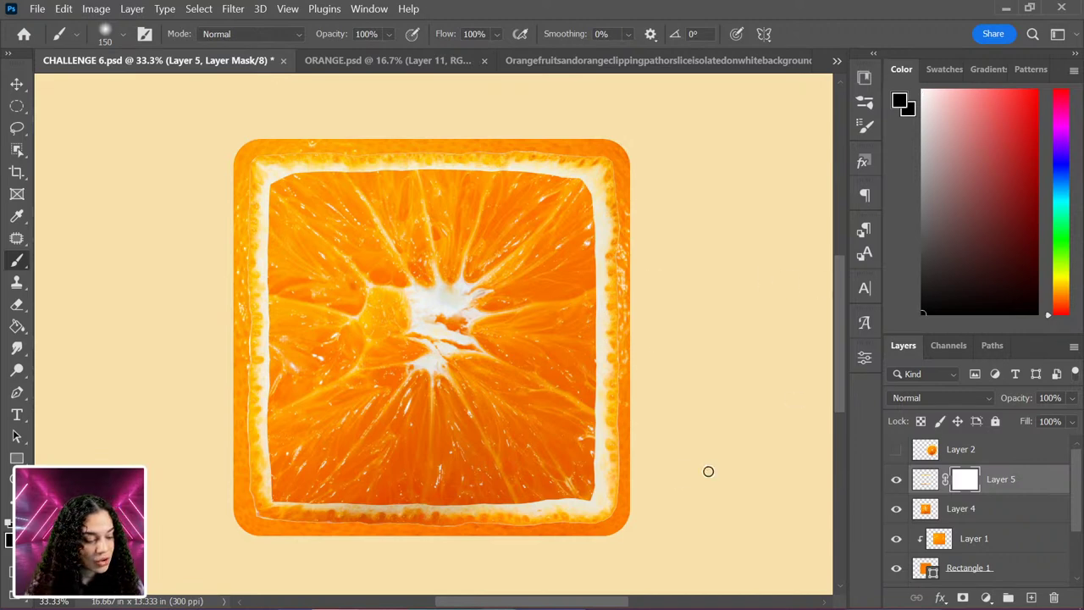
key("bracketleft")
key("bracketleft")
key("bracketleft")
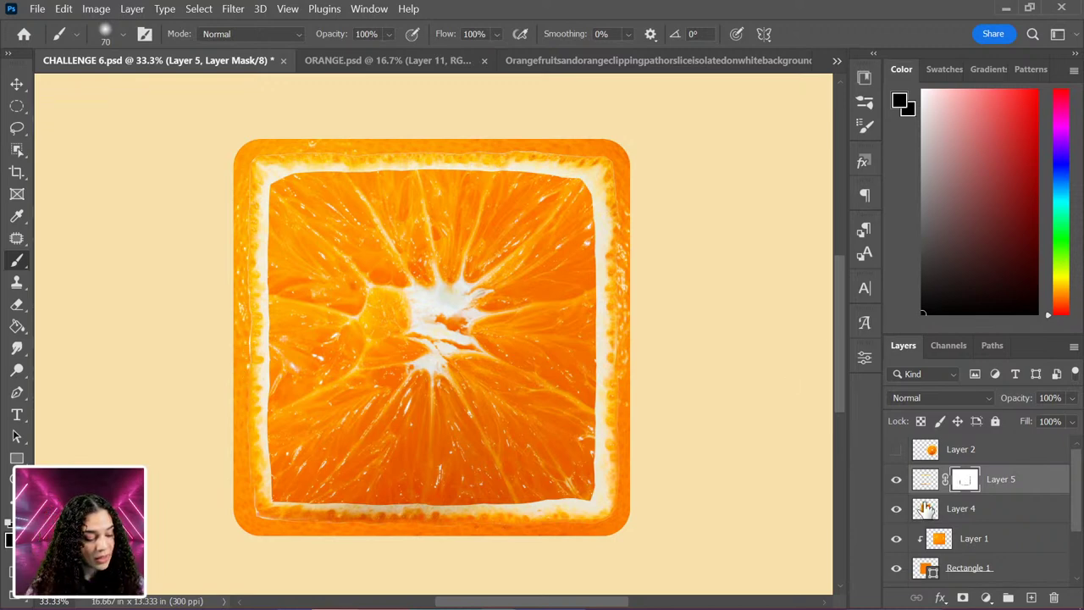
Scale the rind image on Layer 5 up slightly and proportionally from its center so it sits closer to the square's edges.
left_click(925, 480)
key("ctrl+t")
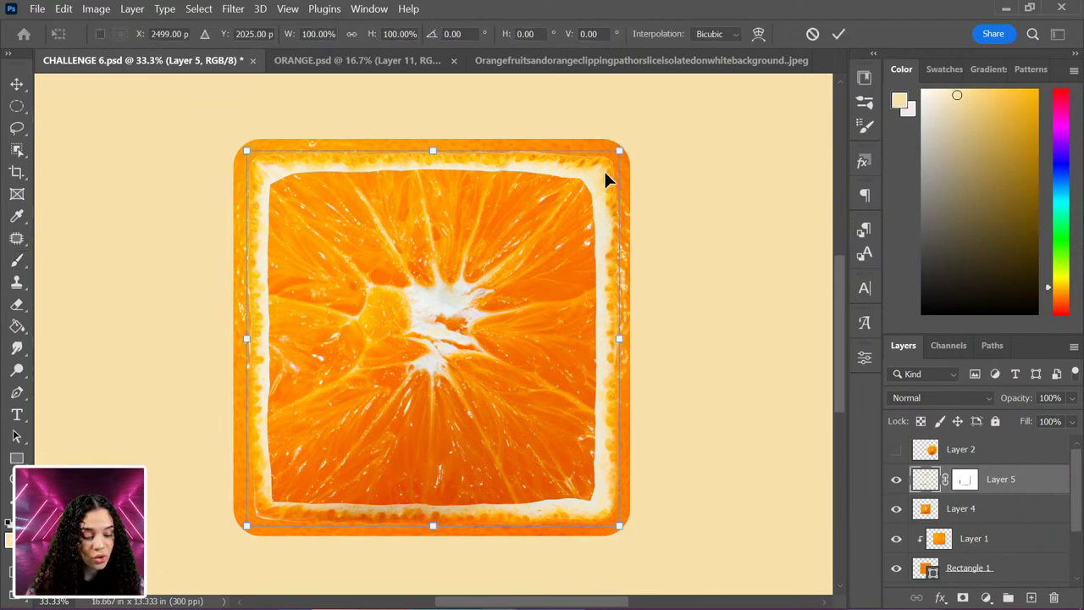
left_click_drag(621, 149, 625, 146)
key("Return")
Paint black on Layer 5's mask with a soft brush reduced to 60 px to hide the rind's outer edge along its top and right sides.
key("b")
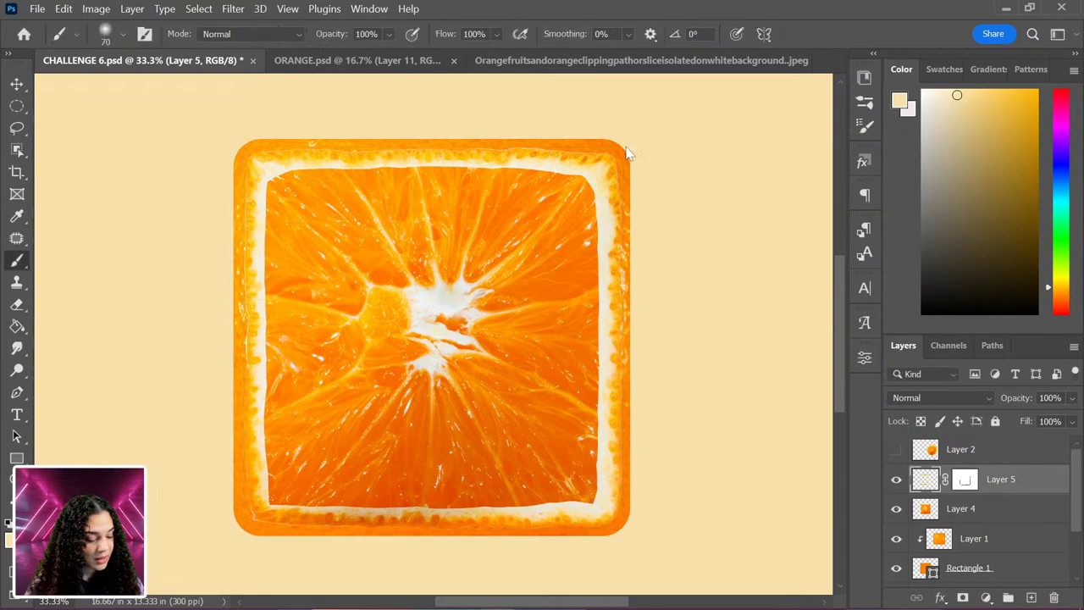
left_click(965, 479)
key("d")
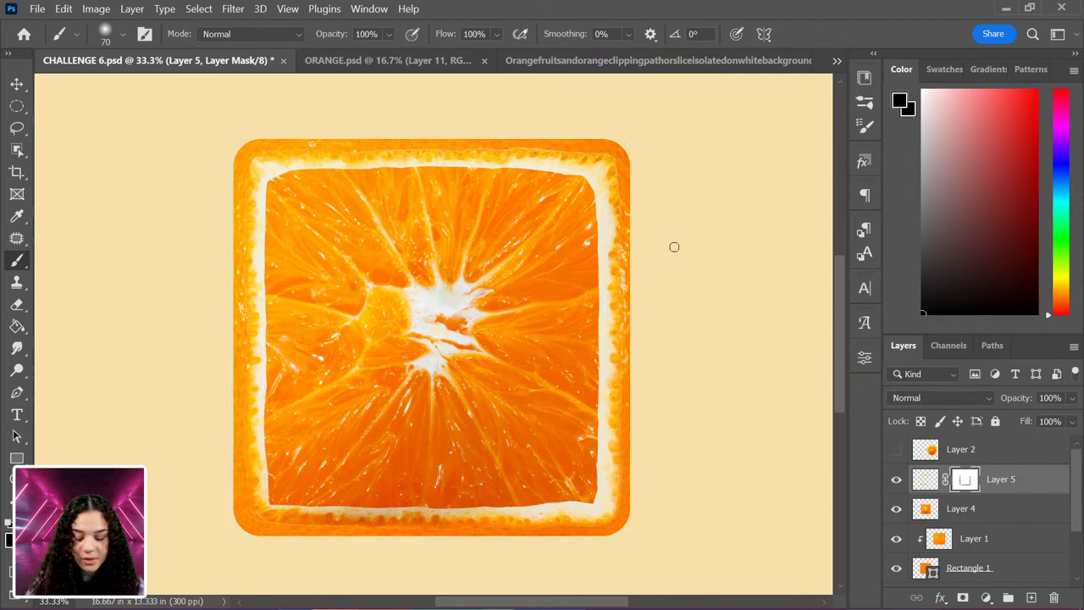
key("ctrl+plus")
left_click_drag(525, 189, 512, 233)
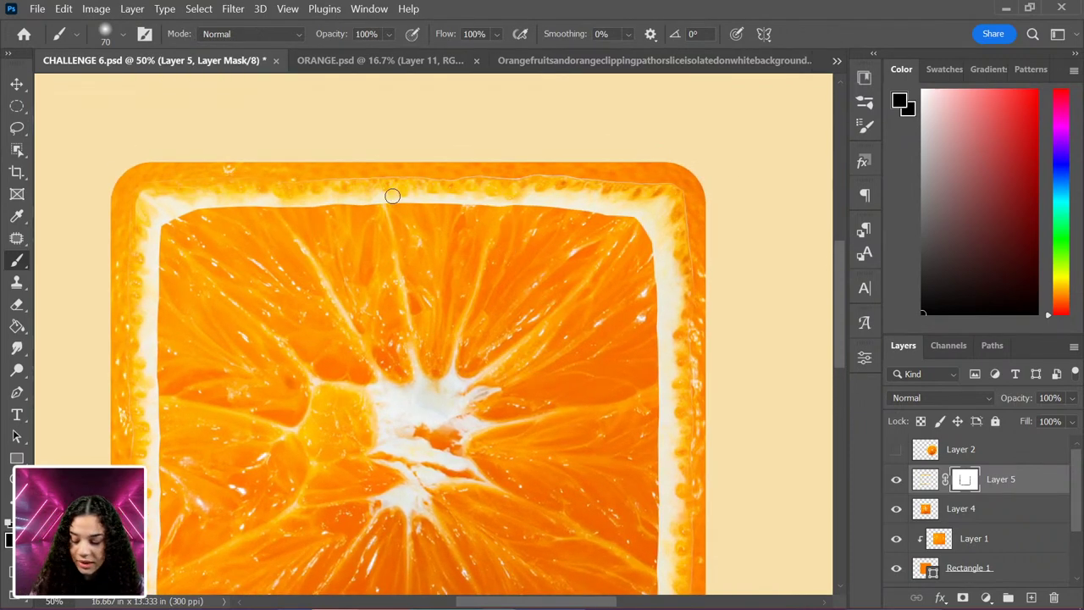
key("bracketright")
key("bracketright")
key("bracketright")
key("bracketright")
key("bracketright")
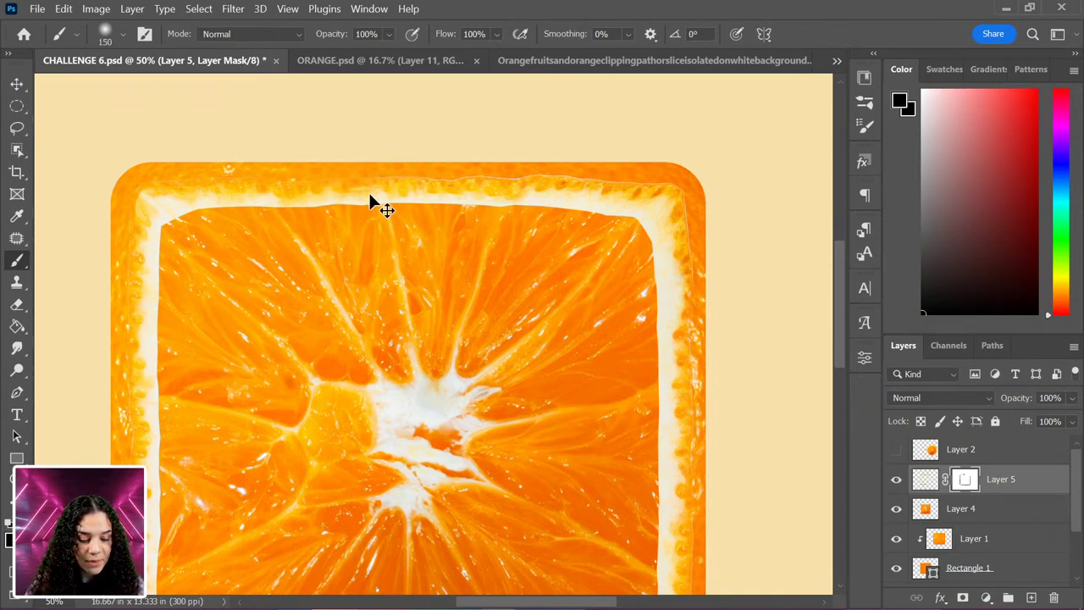
key("bracketleft")
key("bracketleft")
key("bracketleft")
key("bracketleft")
key("bracketleft")
key("bracketleft")
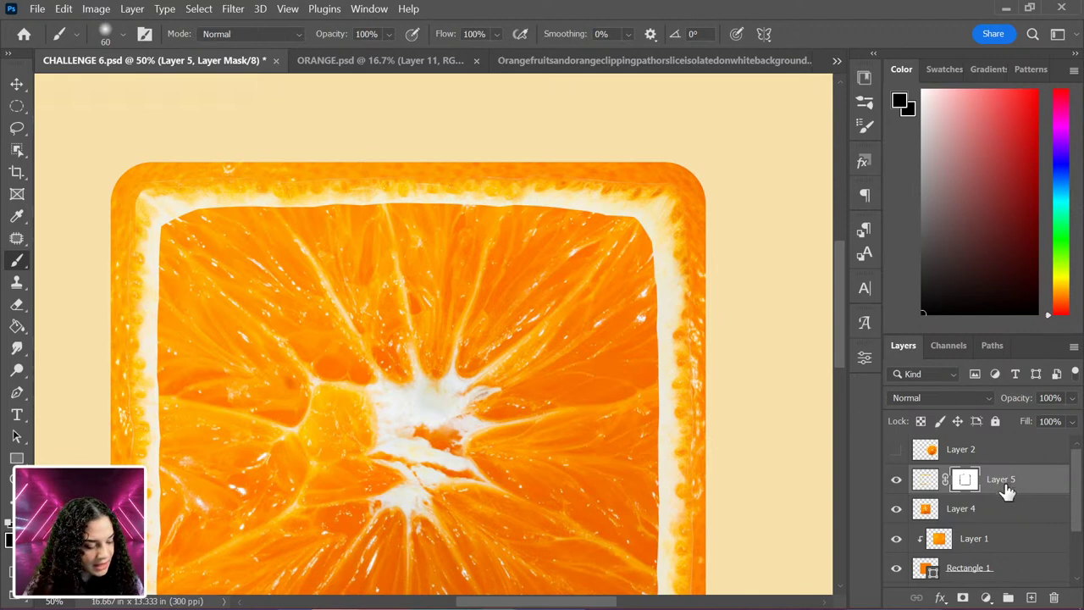
Scale the rind image on Layer 5 up proportionally from its center to about 101.69%.
left_click(925, 481)
key("ctrl+t")
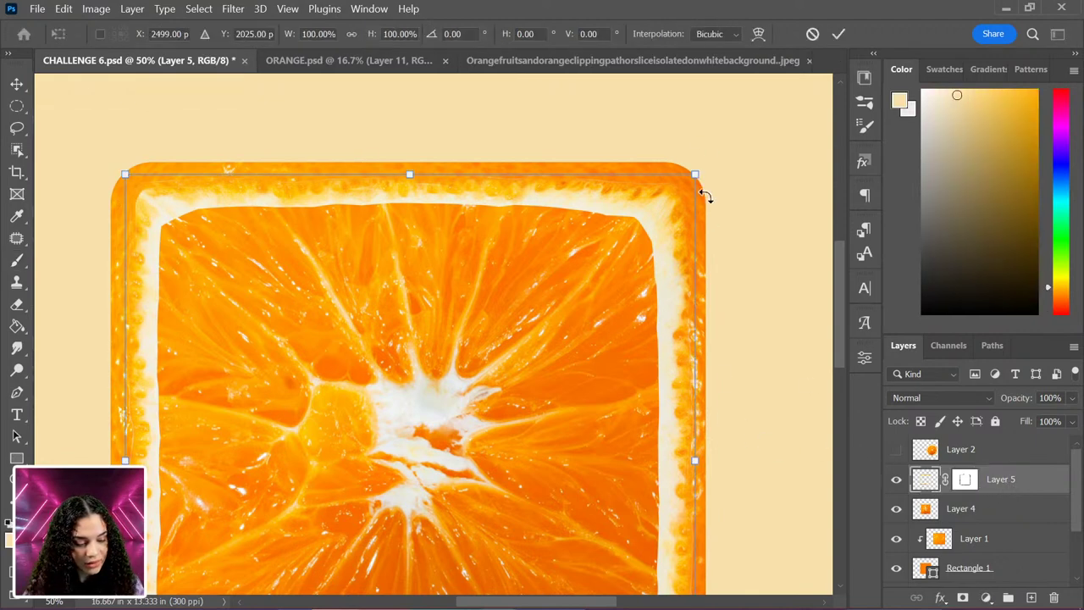
left_click_drag(694, 169, 700, 169)
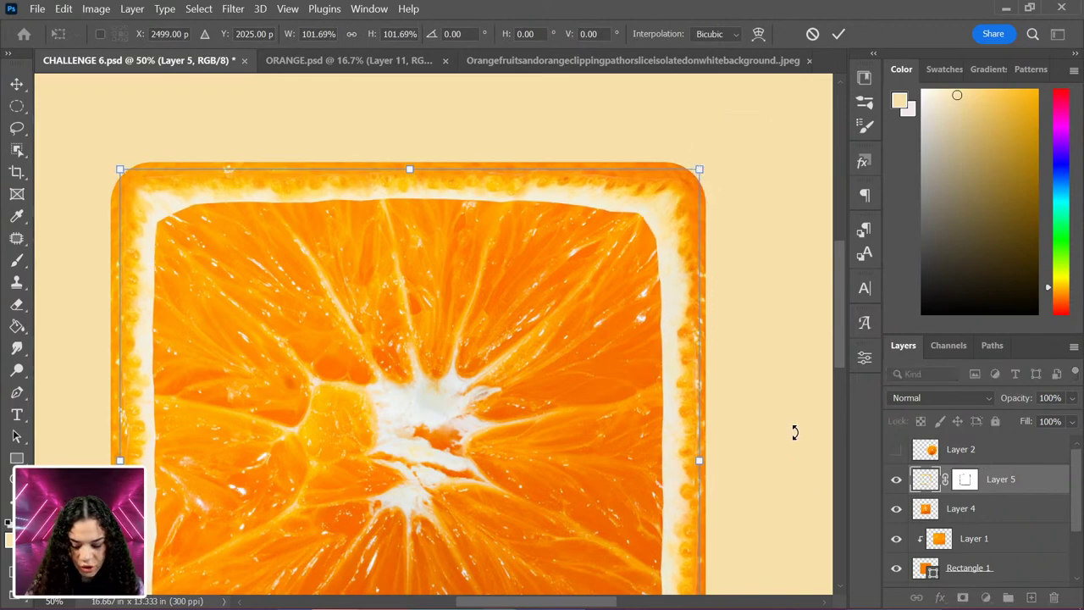
key("Return")
Paint black on Layer 5's mask with the 60 px brush to blend the enlarged rind's edges into the peel.
key("b")
key("ctrl+minus")
scroll(606, 326, "down", 3)
left_click_drag(605, 326, 608, 267)
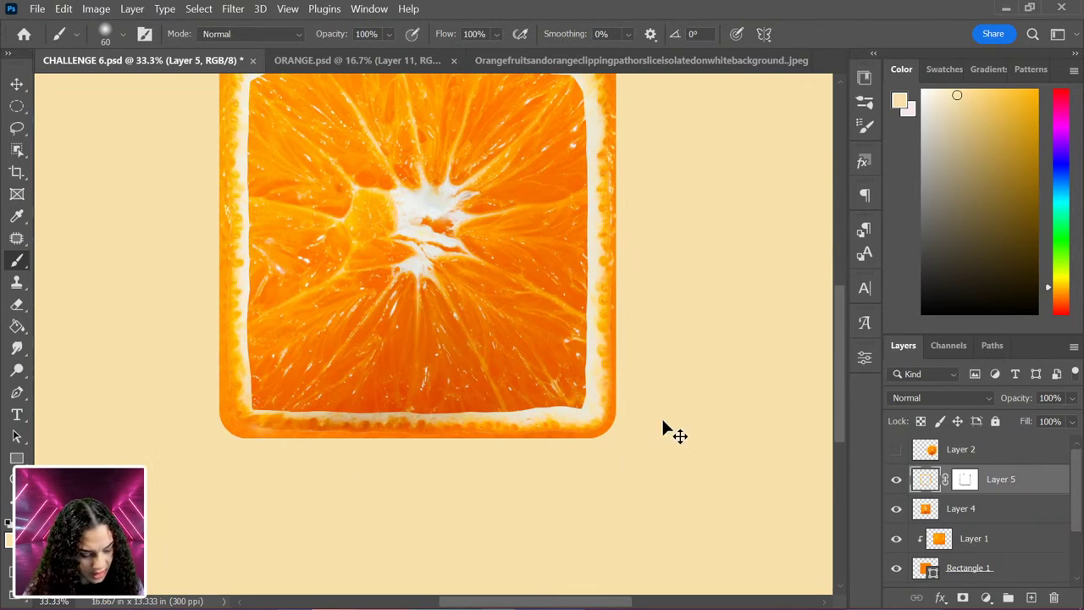
left_click(964, 479)
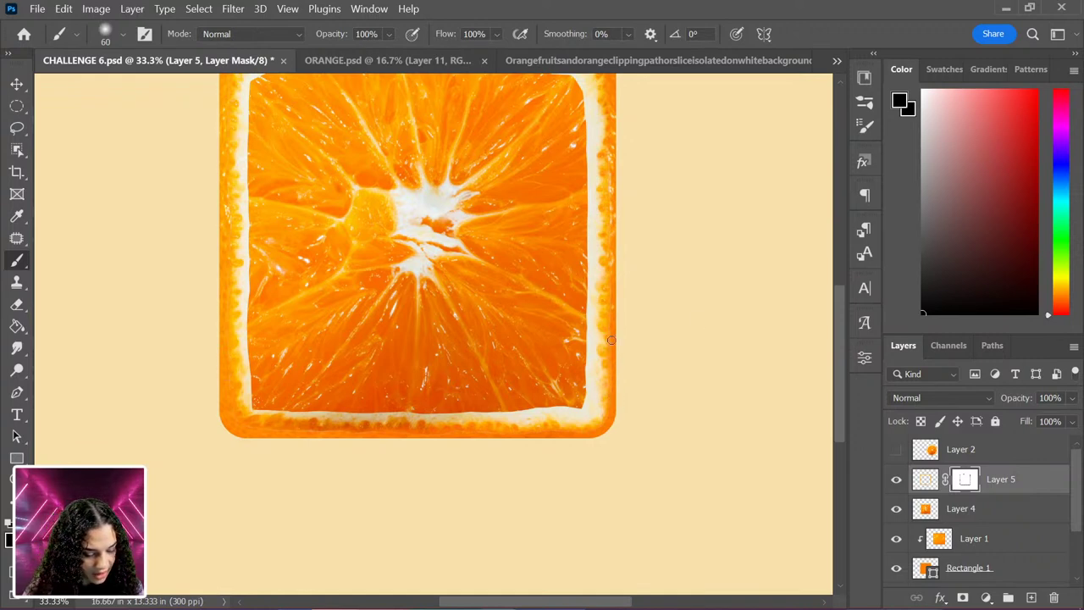
left_click_drag(630, 259, 627, 365)
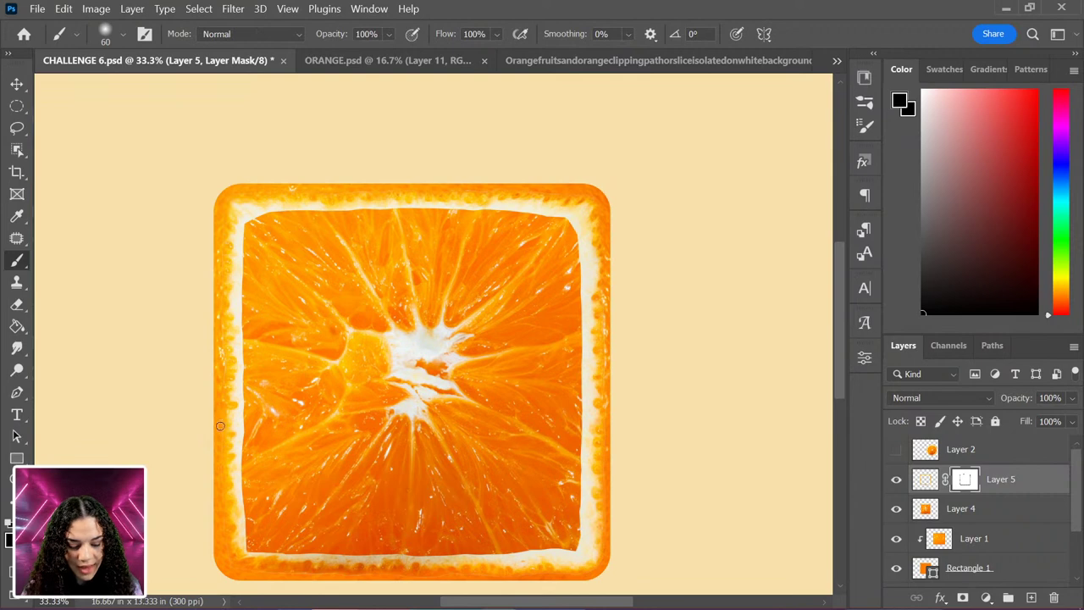
key("ctrl+minus")
key("ctrl+plus")
left_click_drag(508, 395, 532, 326)
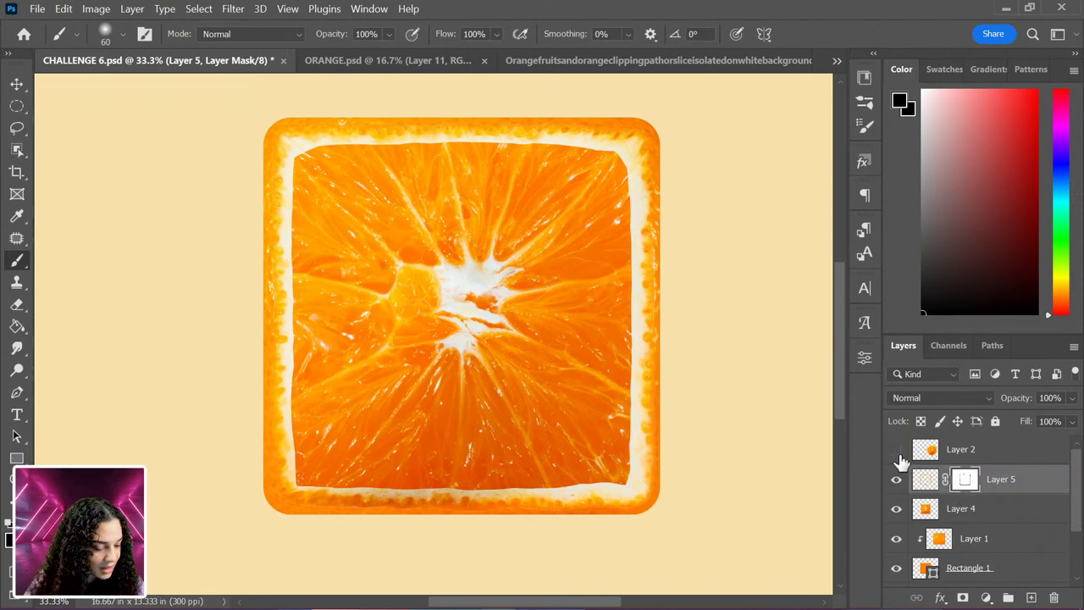
Show Layer 2 and move its round orange slice to the left of the square slice as a reference.
left_click(896, 450)
left_click(997, 455)
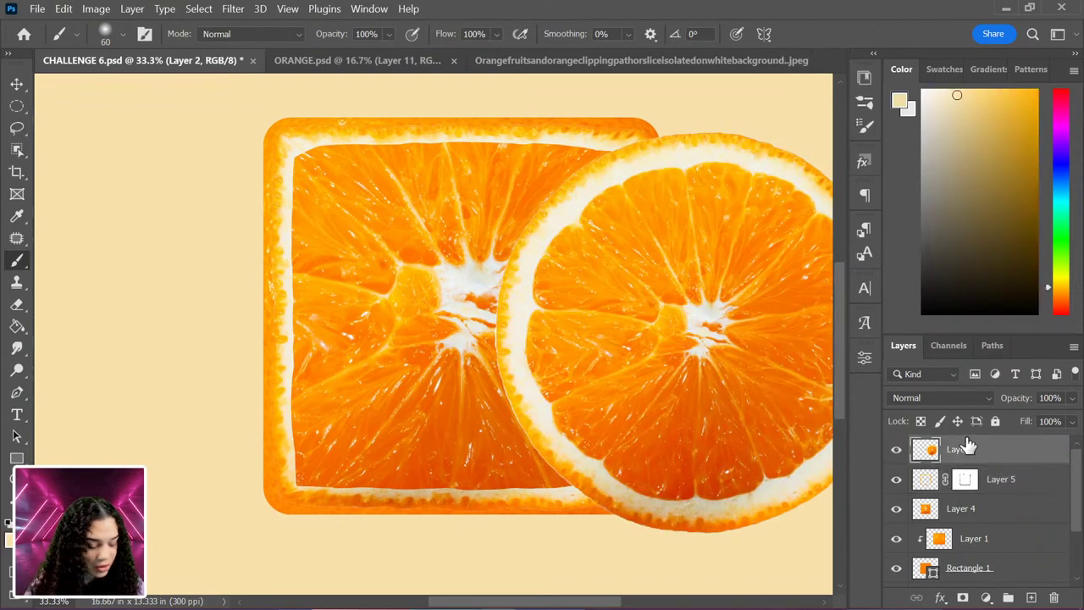
key("ctrl+minus")
key("ctrl+t")
left_click_drag(576, 316, 193, 327)
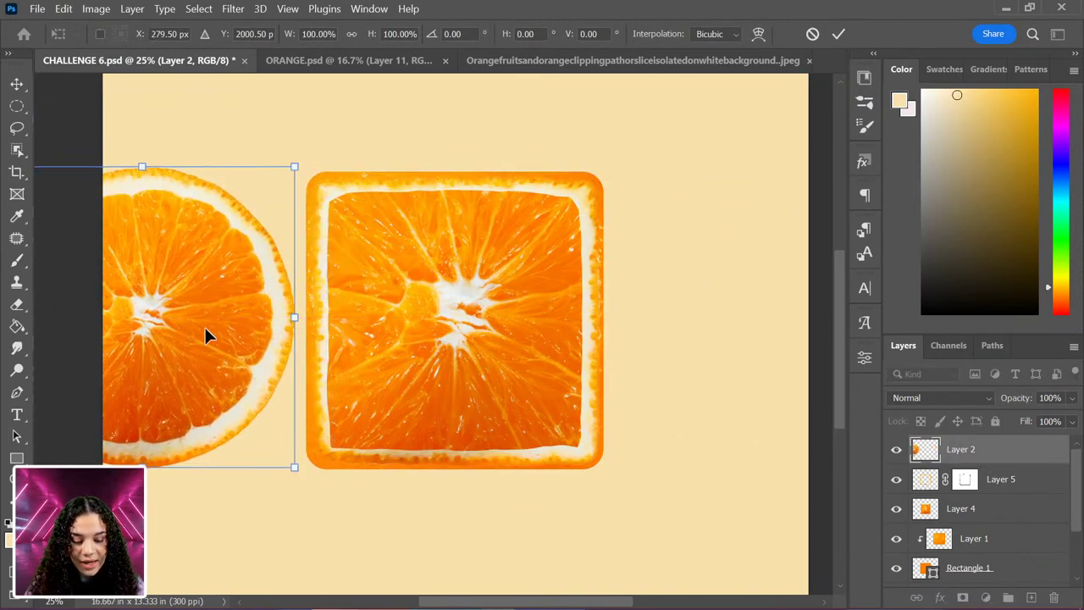
key("Return")
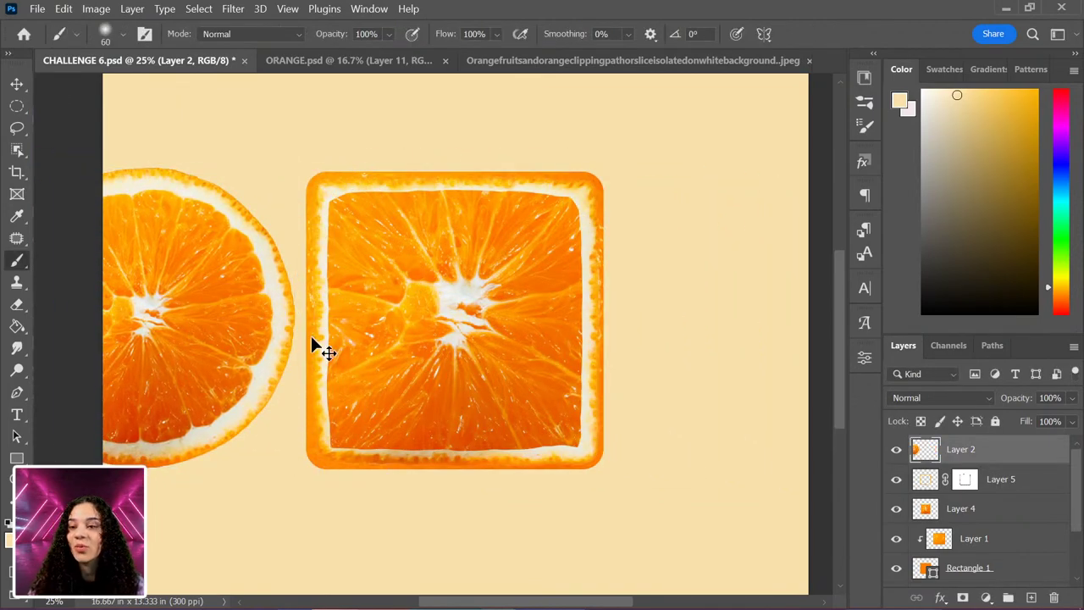
Convert Layer 5, Layer 4, Layer 1 and Rectangle 1 together into one smart object.
key("ctrl+plus")
left_click_drag(227, 307, 355, 303)
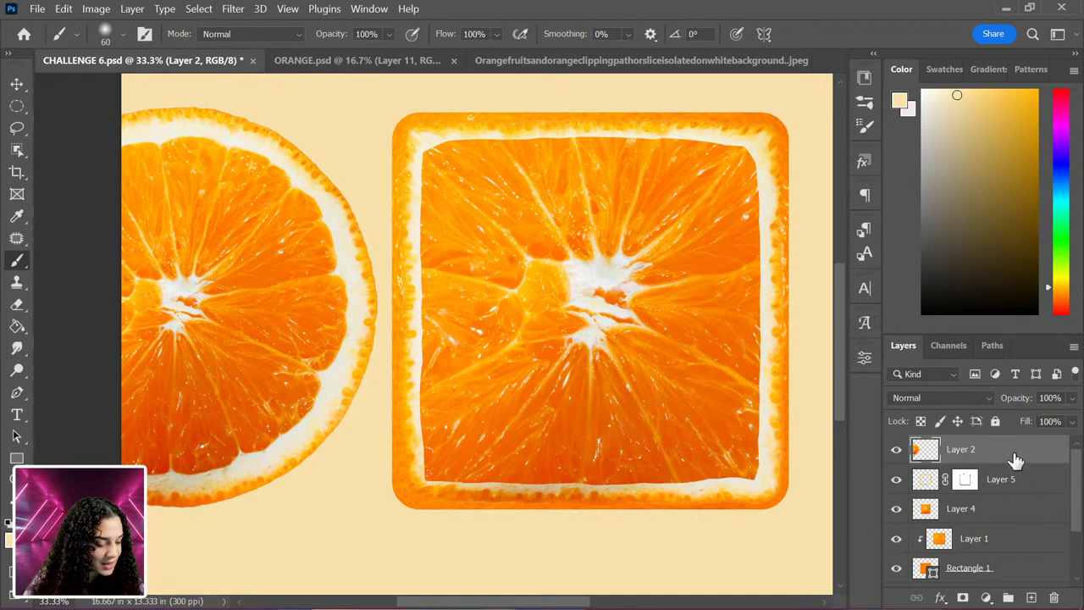
left_click(1020, 488)
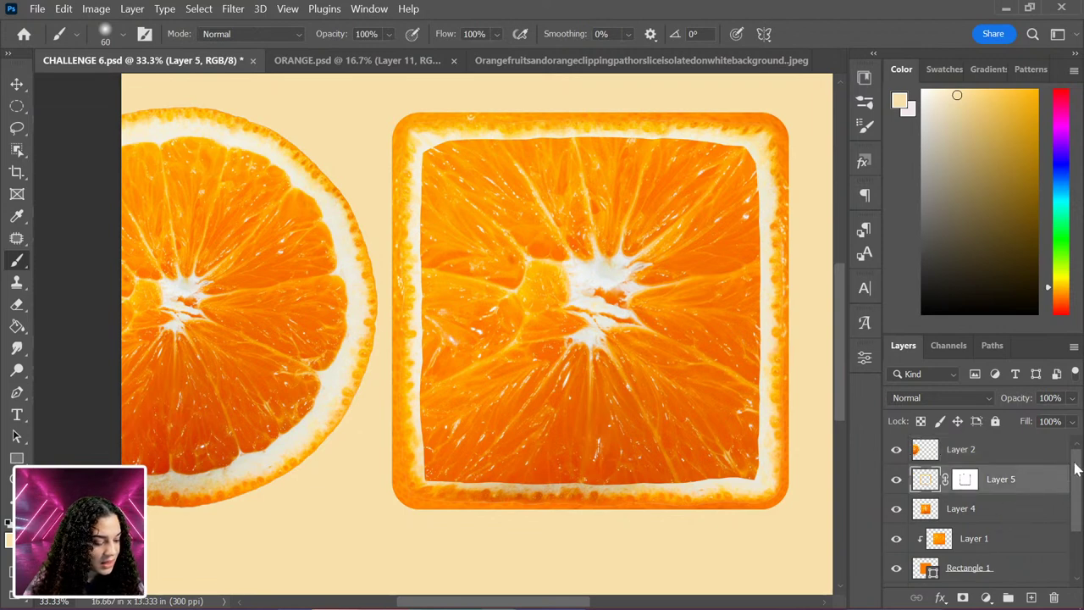
scroll(1074, 483, "down", 1)
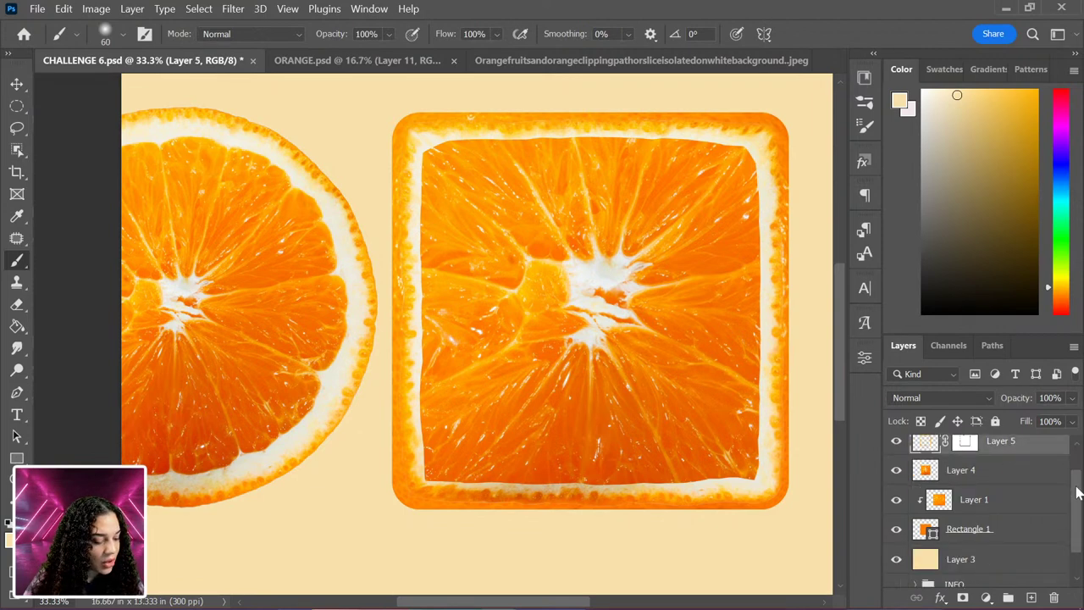
left_click(1019, 533, "shift")
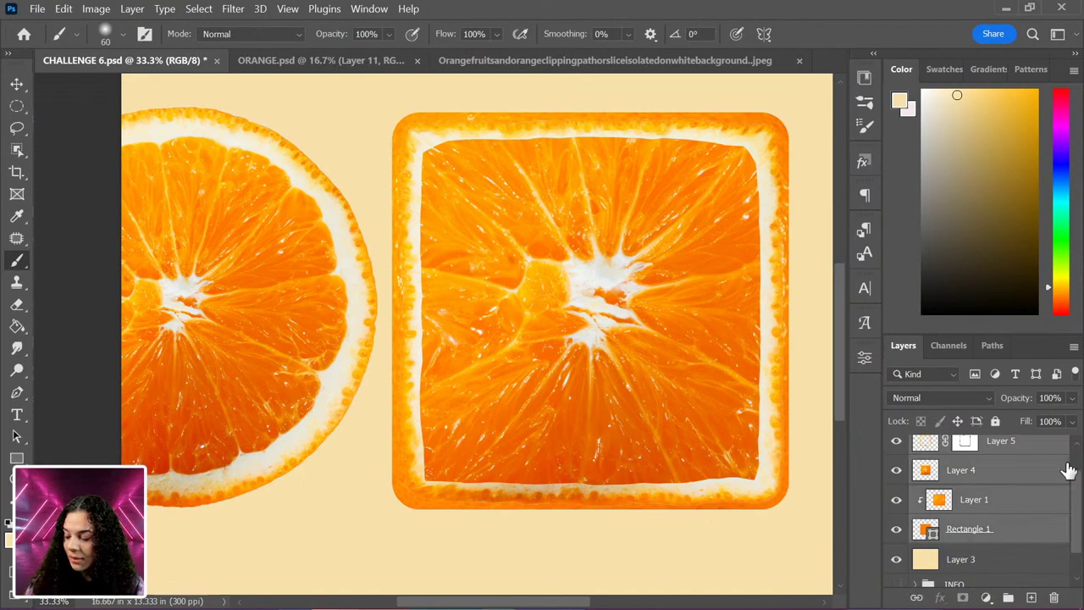
right_click(973, 468)
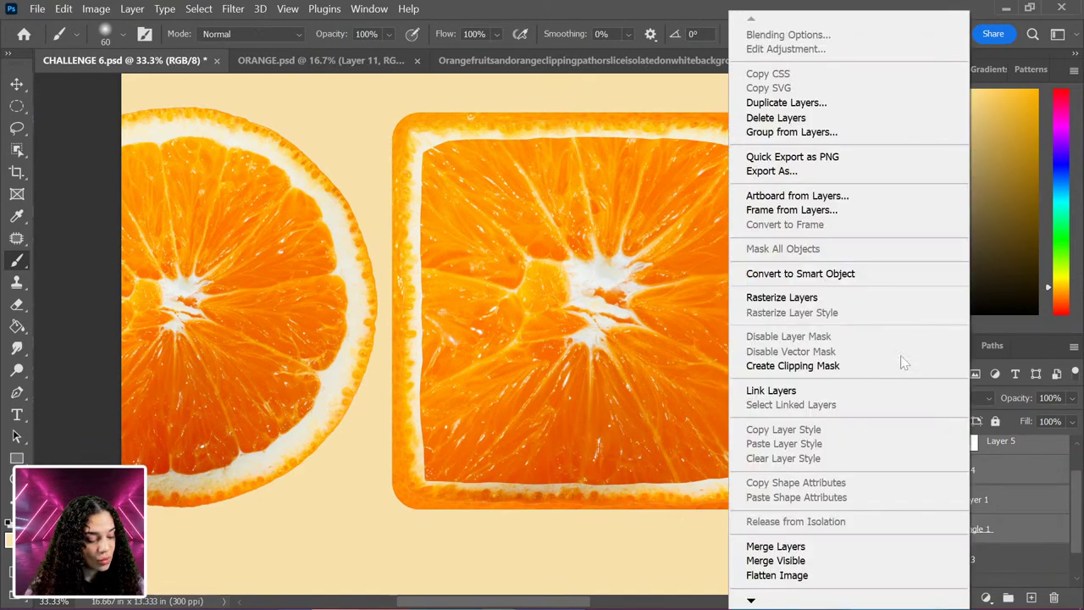
left_click(817, 273)
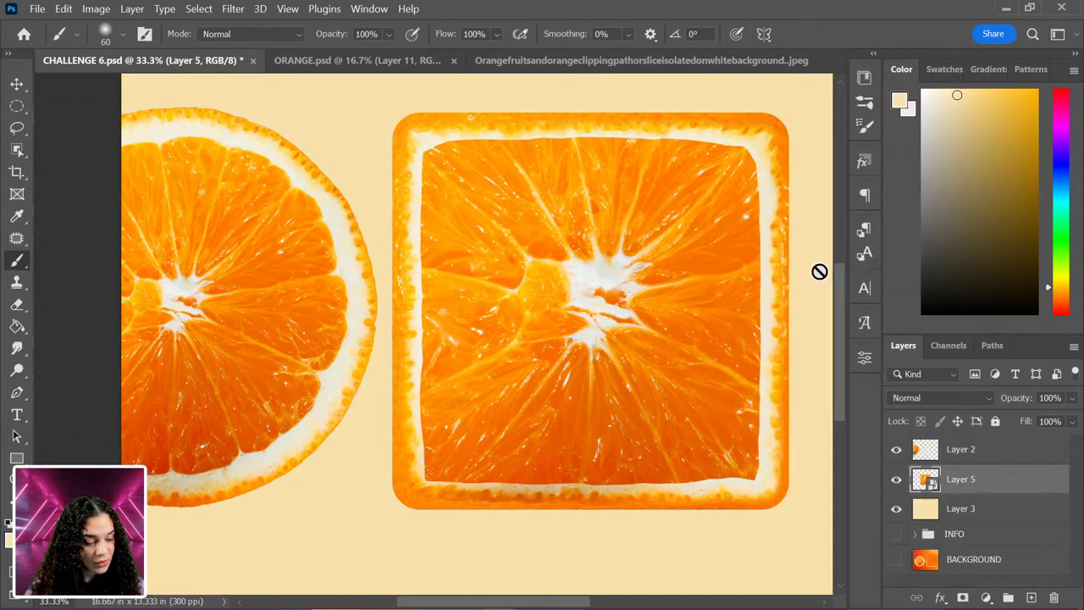
Open the Liquify filter on the smart object and push the white rind inward at the upper-right corner with a size 30 Forward Warp brush.
left_click(237, 10)
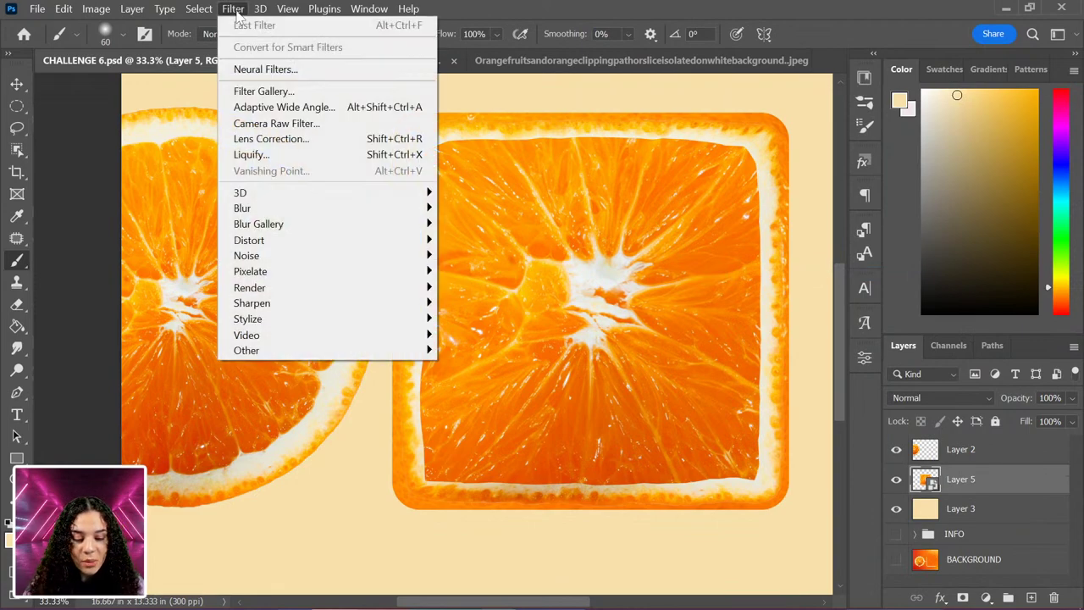
left_click(277, 156)
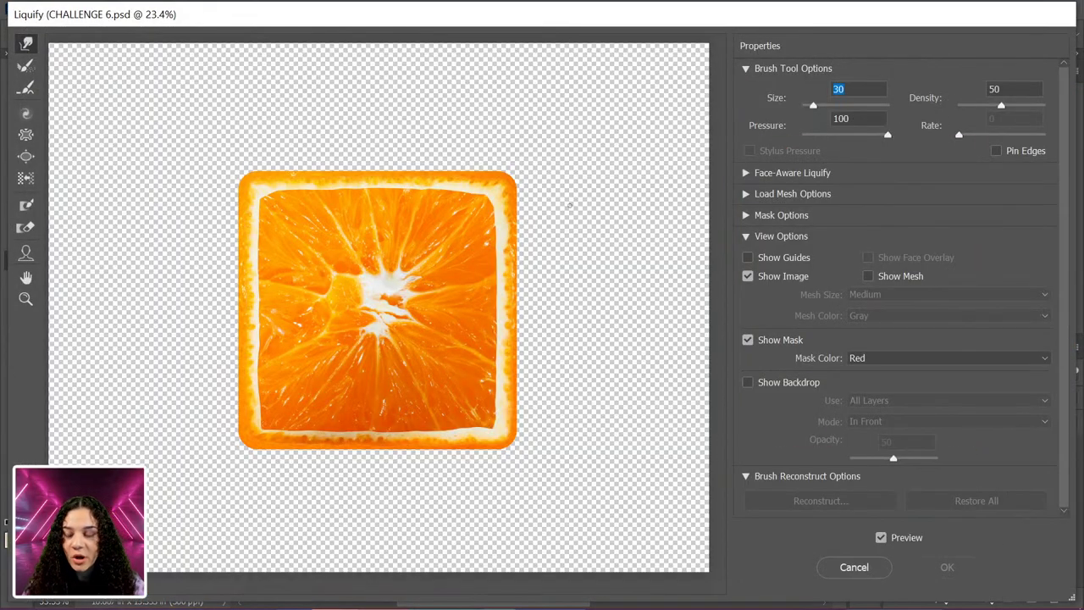
left_click(578, 234, "ctrl")
left_click(580, 242, "ctrl")
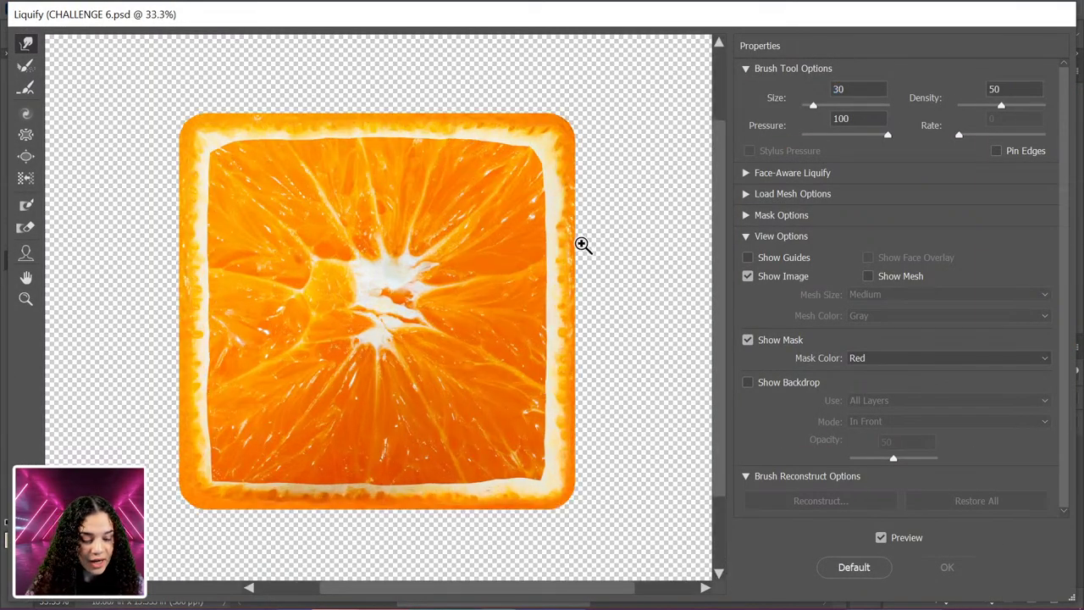
left_click(580, 242, "ctrl")
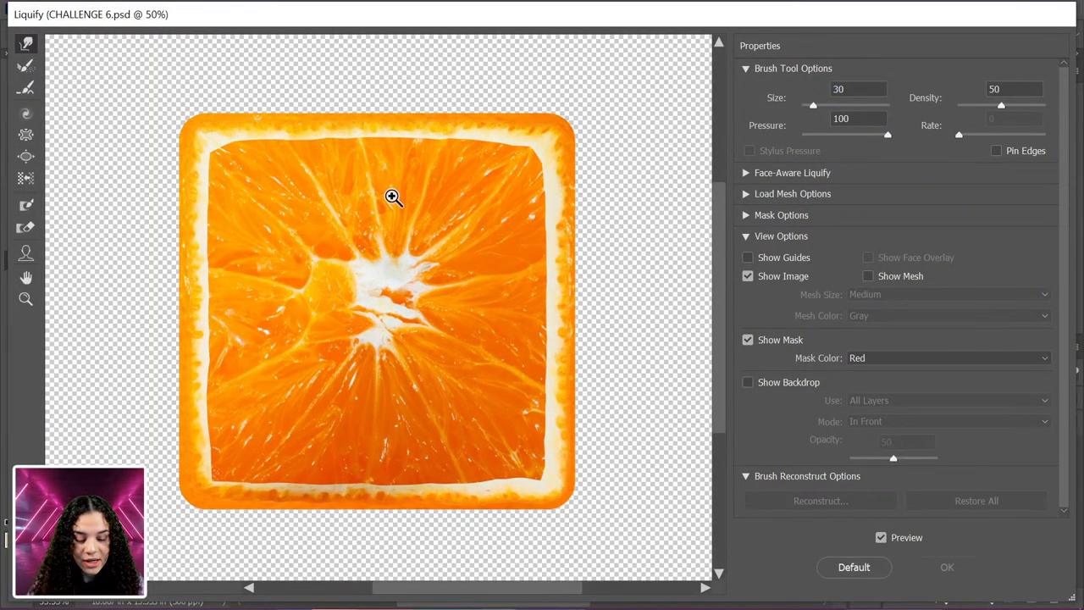
left_click(420, 201, "ctrl")
key("ctrl+minus")
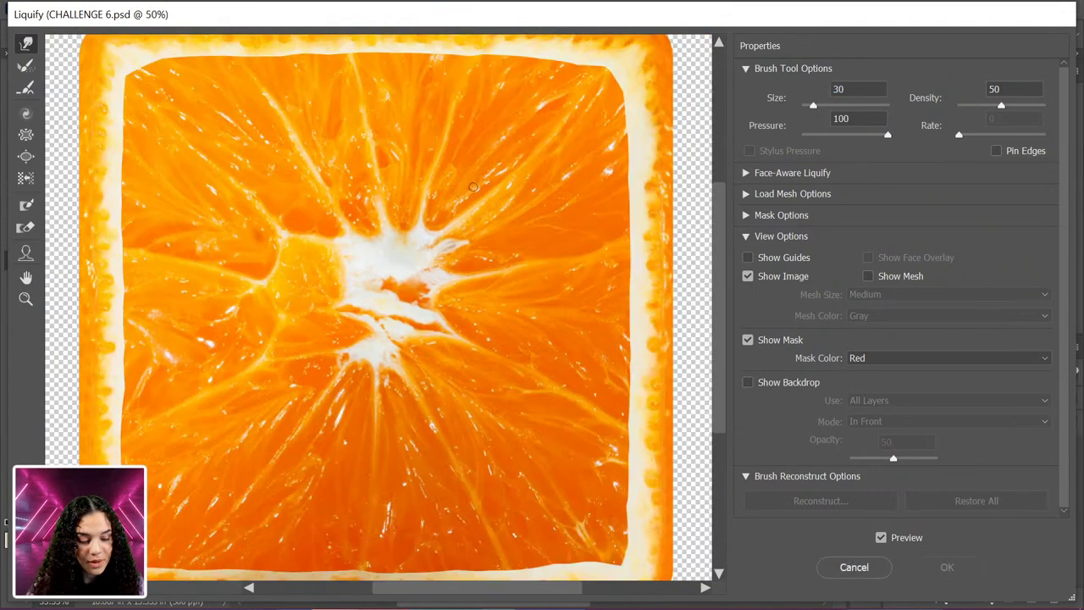
left_click_drag(530, 109, 462, 213)
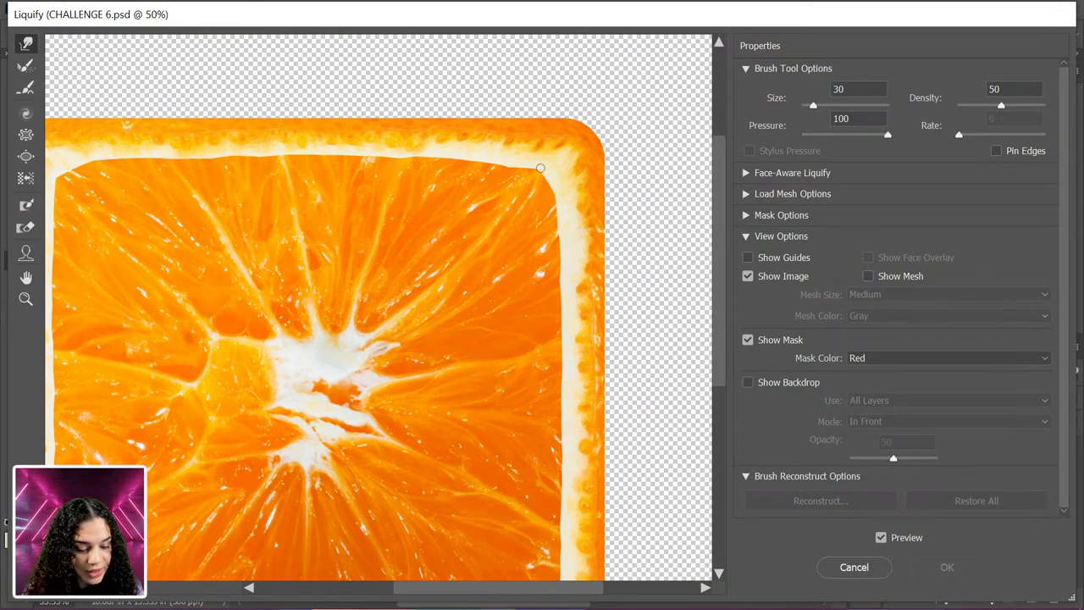
left_click_drag(542, 167, 523, 192)
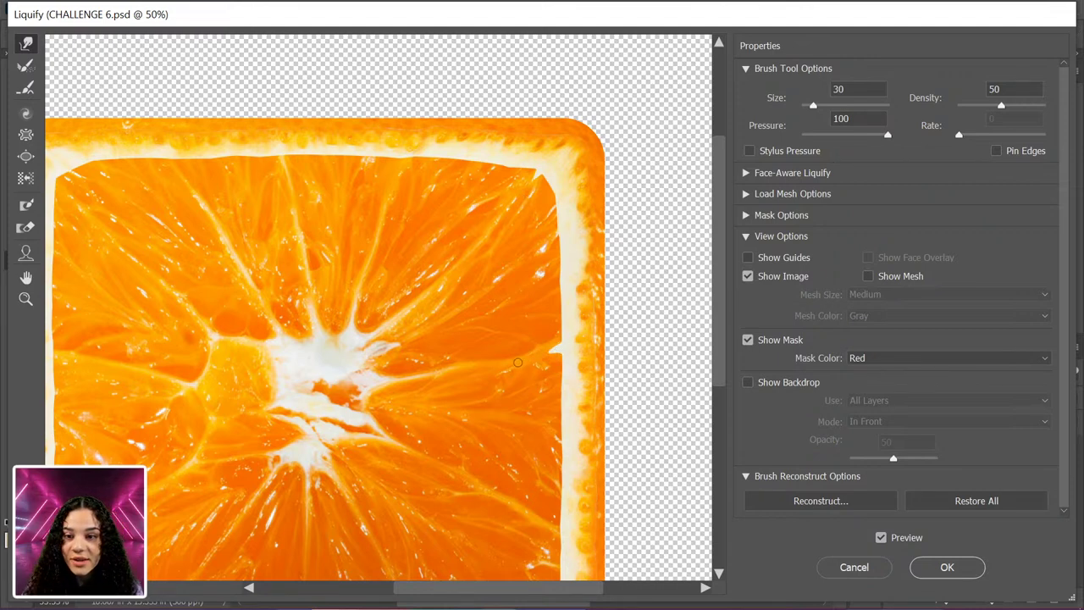
Enlarge the Forward Warp brush to 100 and pull the right rind's notch further inward along the segment line.
key("bracketright")
key("bracketright")
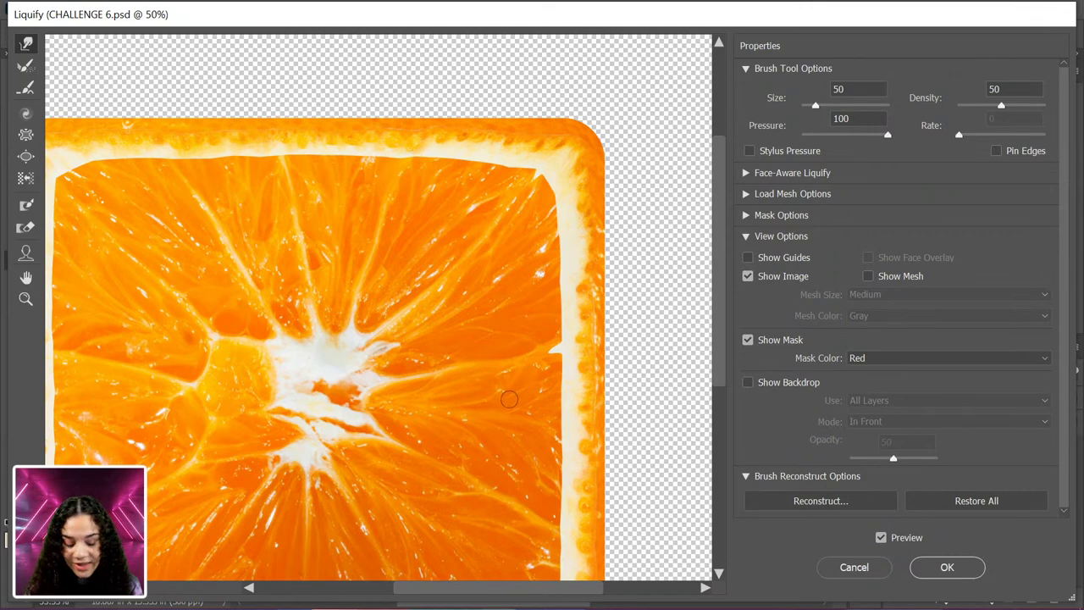
key("bracketright")
key("bracketright")
key("bracketright")
key("bracketright")
key("bracketright")
left_click_drag(563, 347, 518, 362)
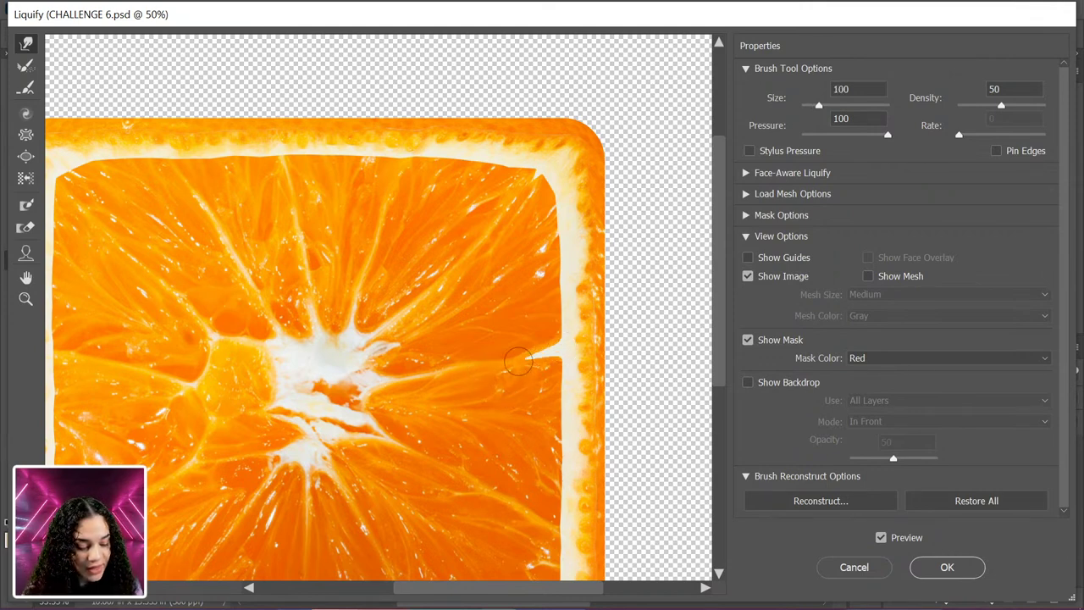
left_click_drag(447, 361, 567, 330)
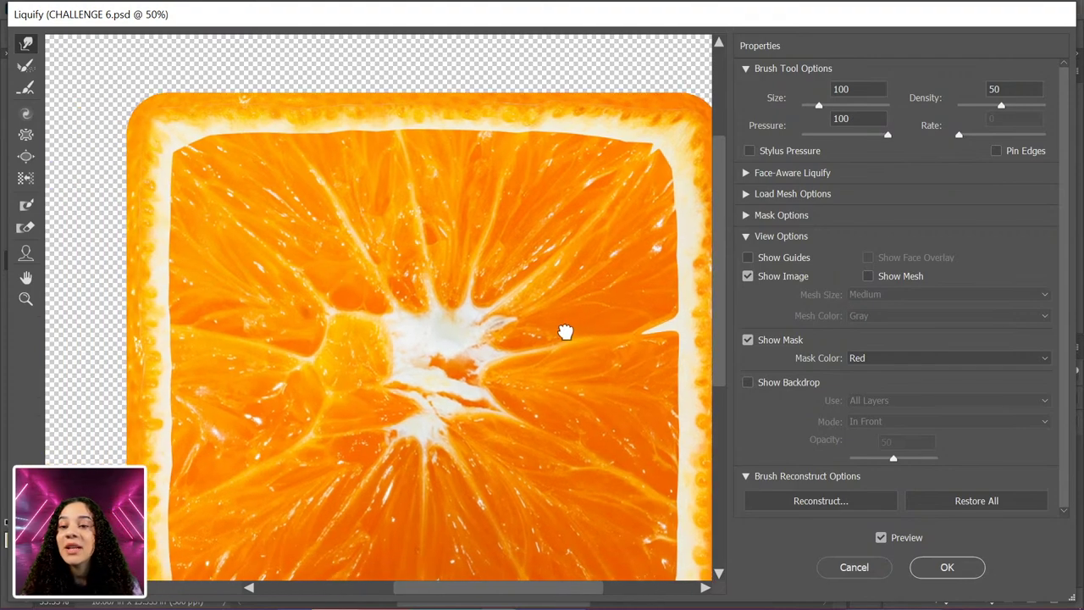
Reduce the Forward Warp brush to 60 and pull pointed wedges of white rind inward at the segment lines along the top and left edges.
left_click_drag(520, 121, 512, 151)
key("ctrl+z")
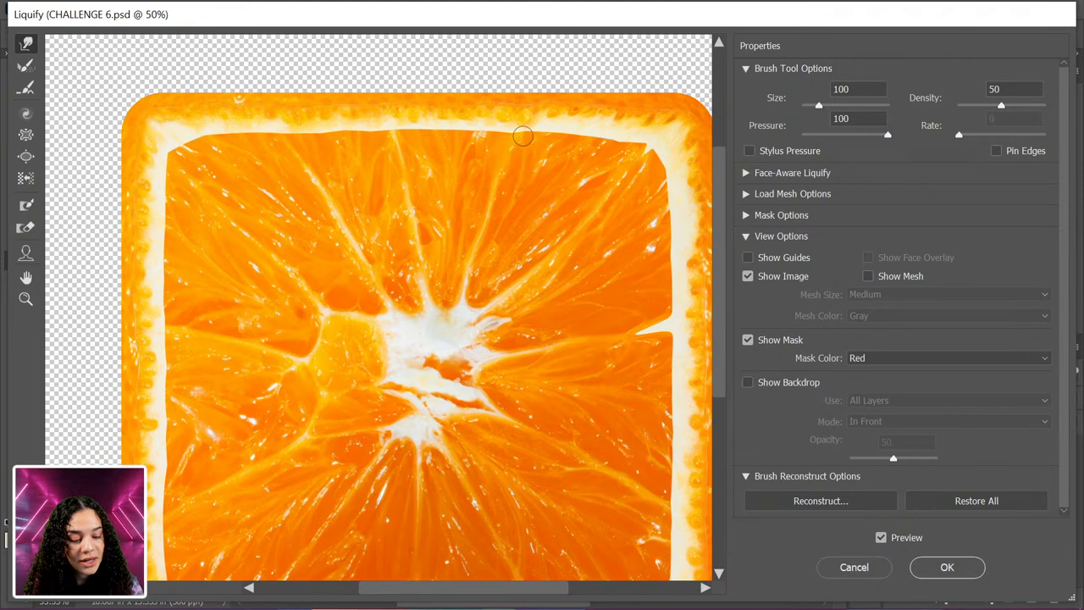
key("bracketleft")
key("bracketleft")
key("bracketleft")
key("bracketleft")
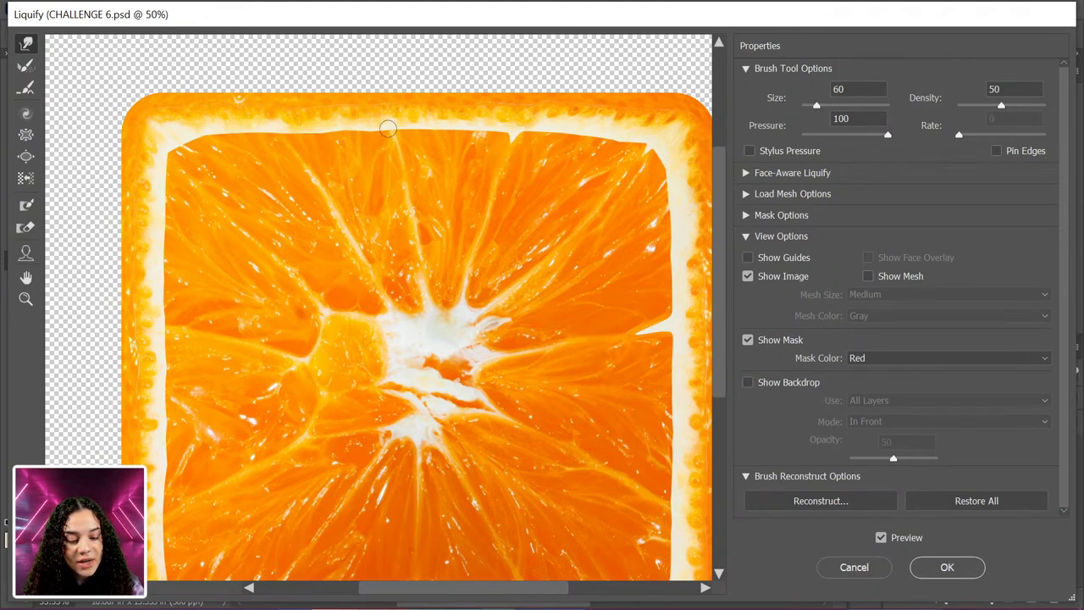
left_click_drag(387, 125, 400, 148)
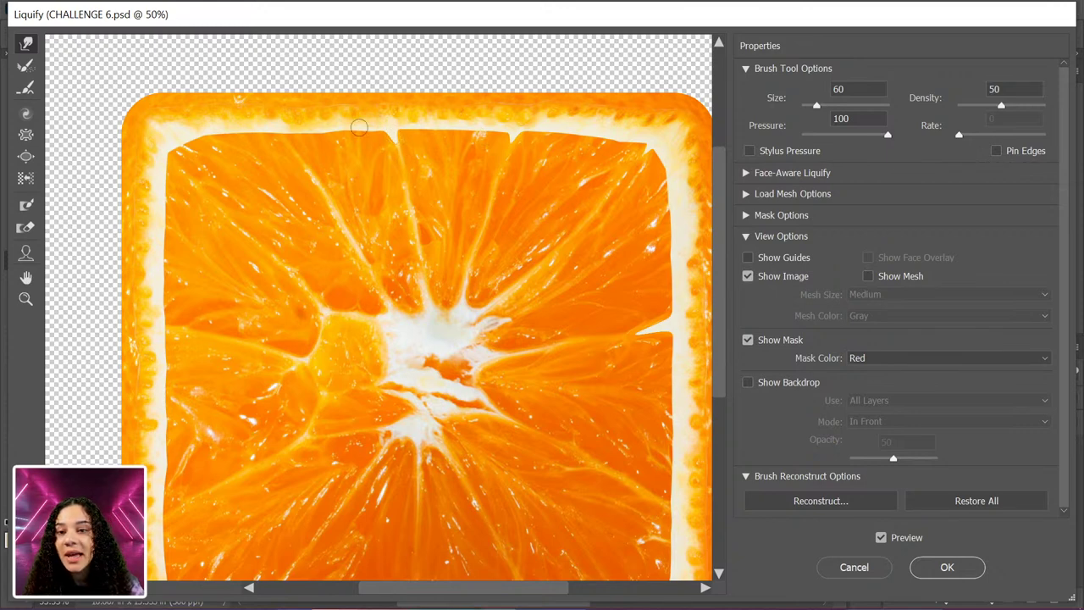
left_click_drag(277, 130, 288, 151)
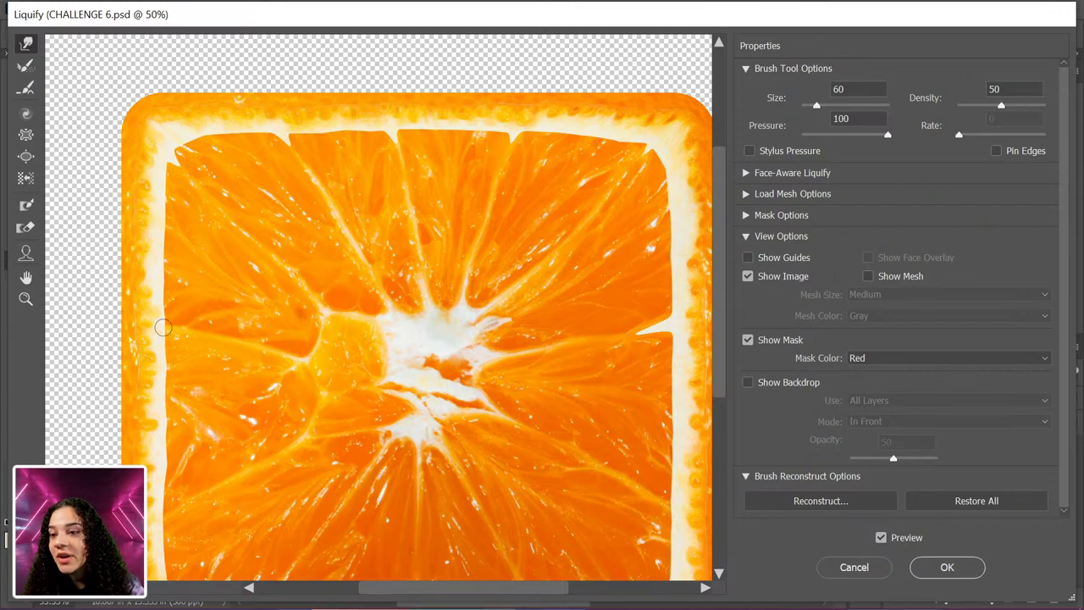
left_click_drag(412, 358, 450, 181)
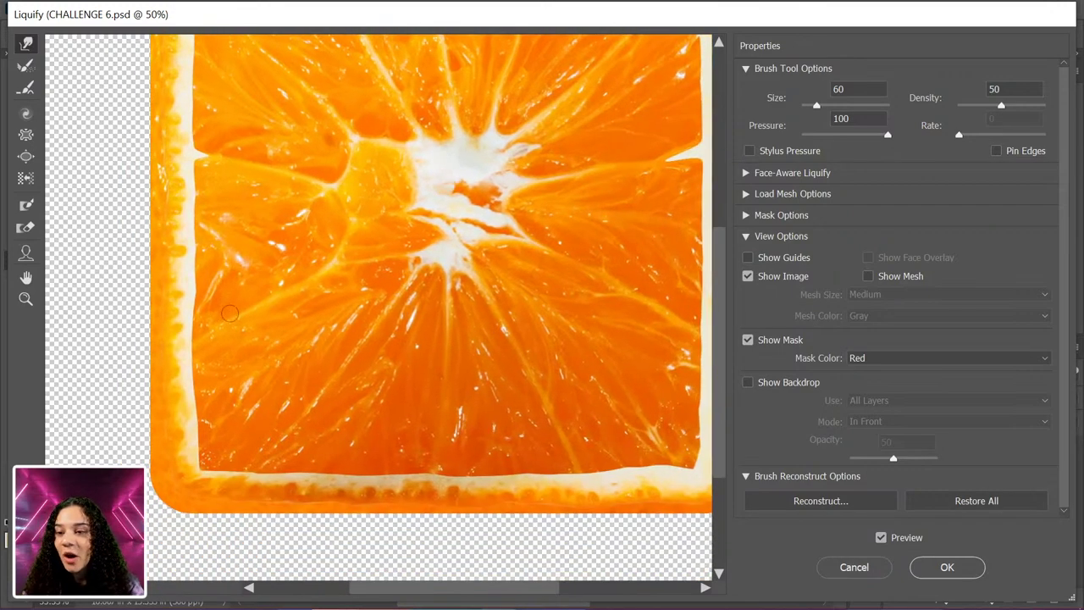
Pull wedges of white rind inward on both sides of the lower-left corner, and bloat the rind there with a size 175 brush.
left_click_drag(186, 348, 222, 311)
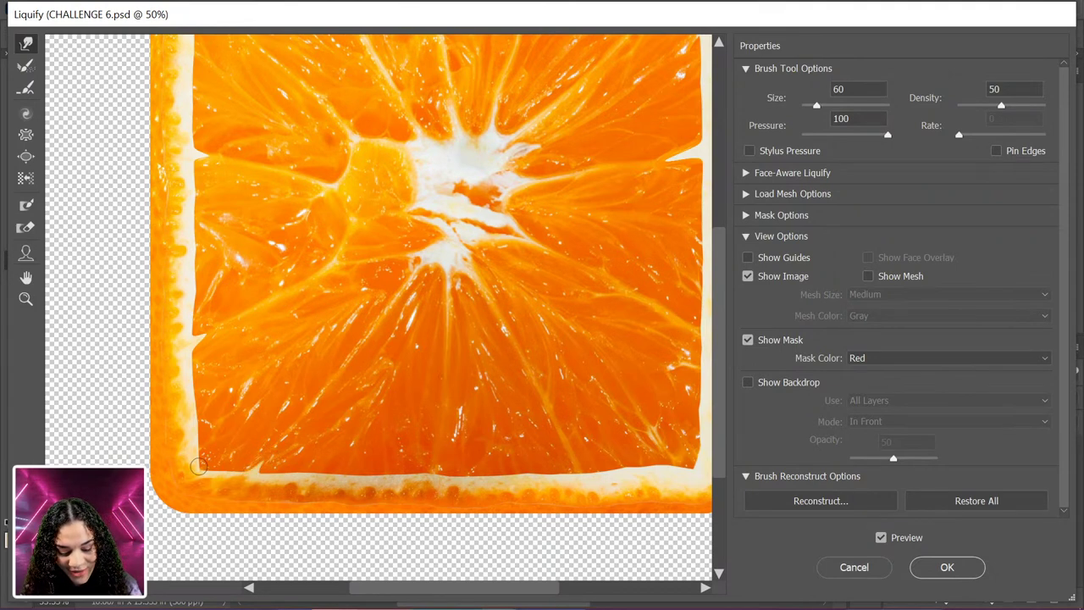
left_click(29, 156)
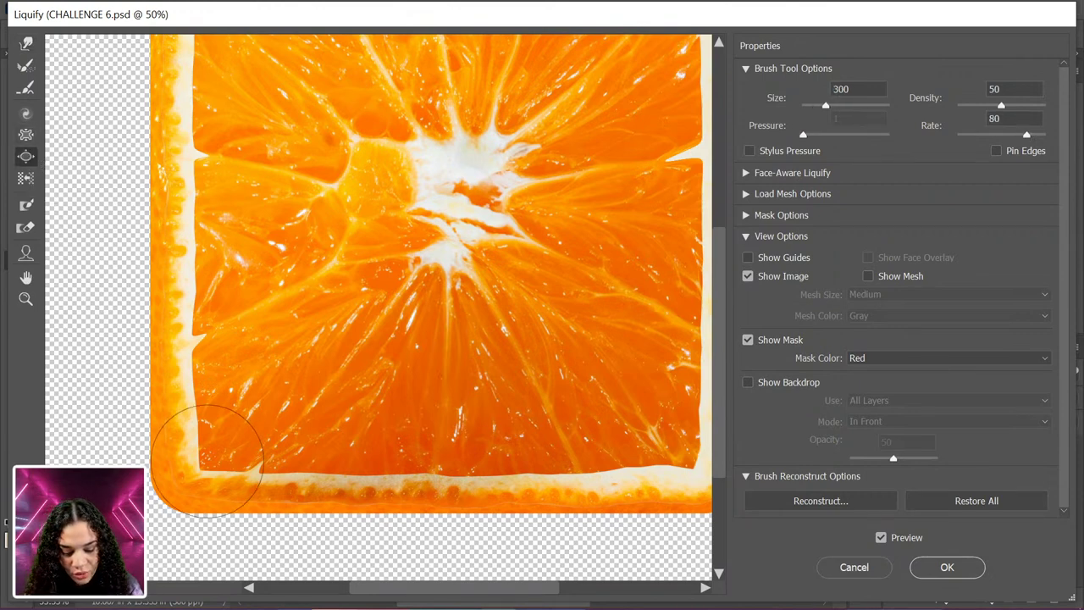
key("bracketleft")
key("bracketleft")
key("bracketleft")
key("bracketleft")
key("bracketleft")
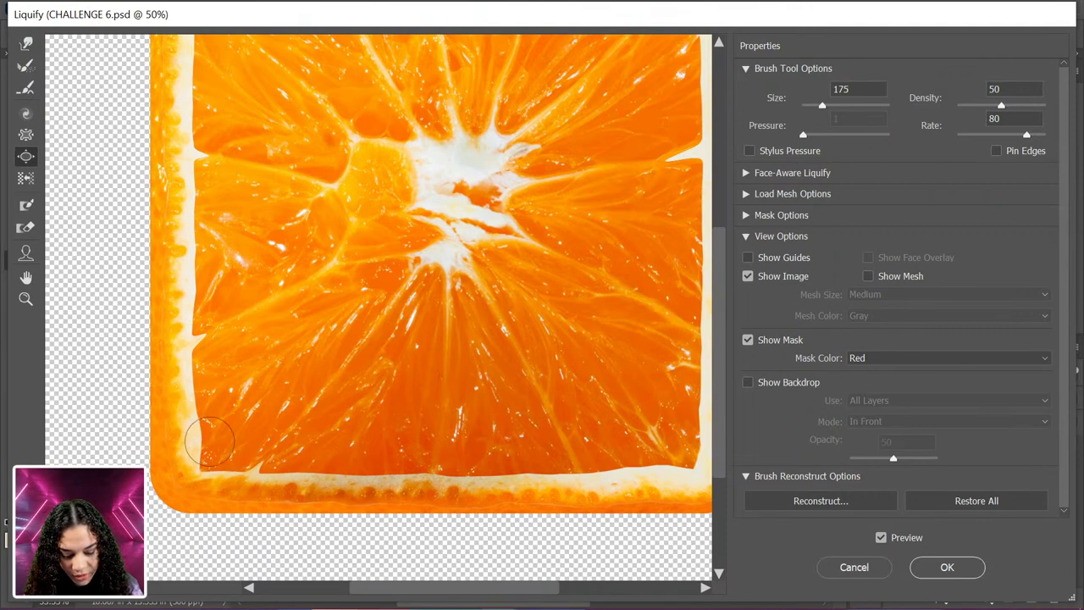
left_click(187, 336)
key("ctrl+z")
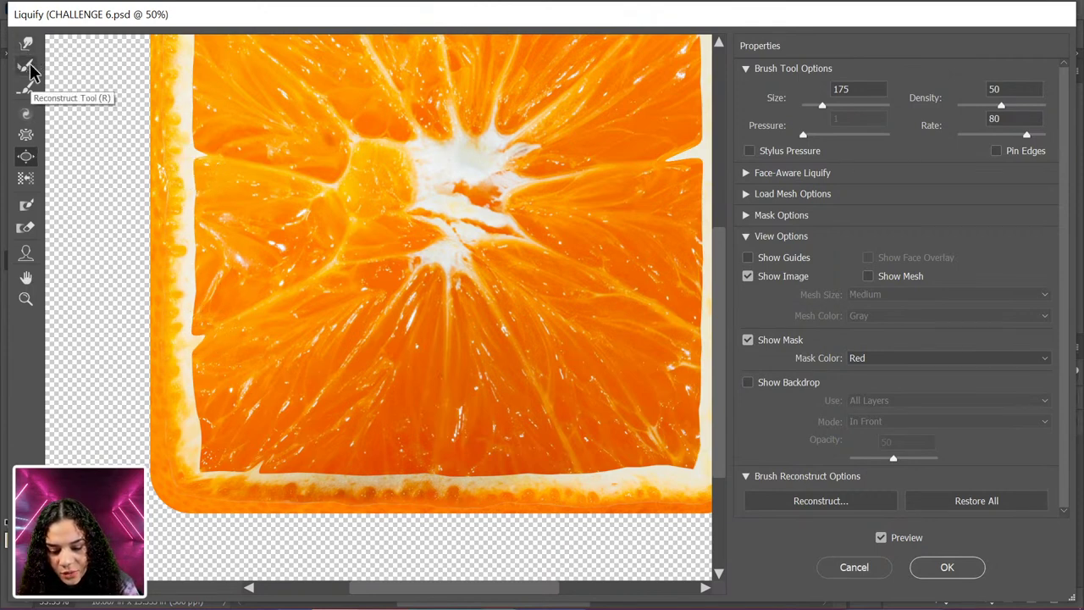
Try to pucker the white rind at the lower-left corner with a size 300 brush.
left_click(27, 136)
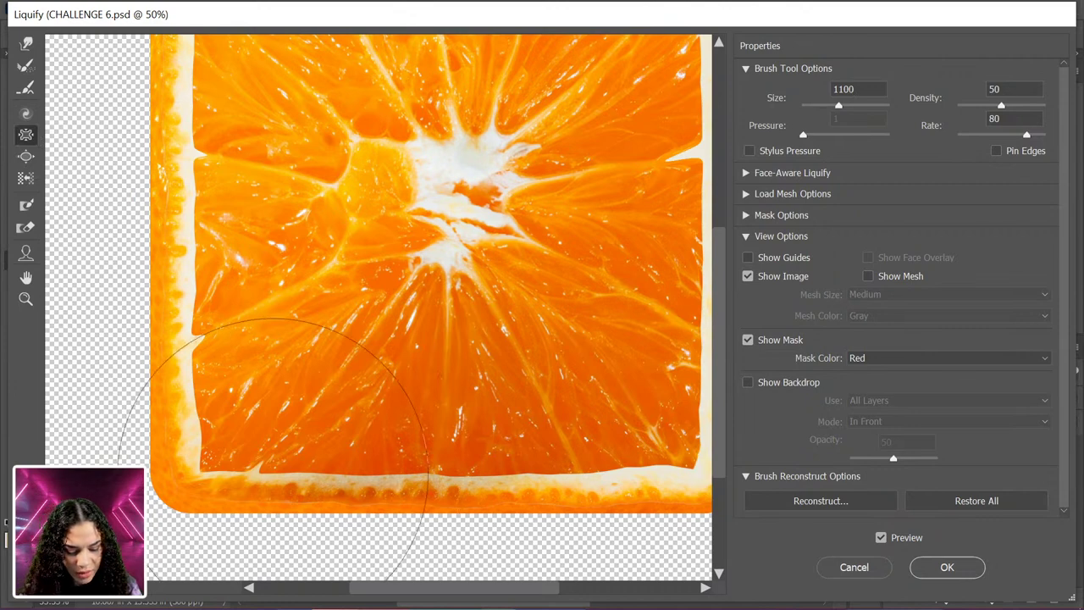
key("bracketleft")
key("bracketleft")
key("bracketleft")
key("bracketleft")
key("bracketleft")
key("bracketleft")
key("bracketleft")
key("bracketleft")
key("bracketleft")
key("bracketleft")
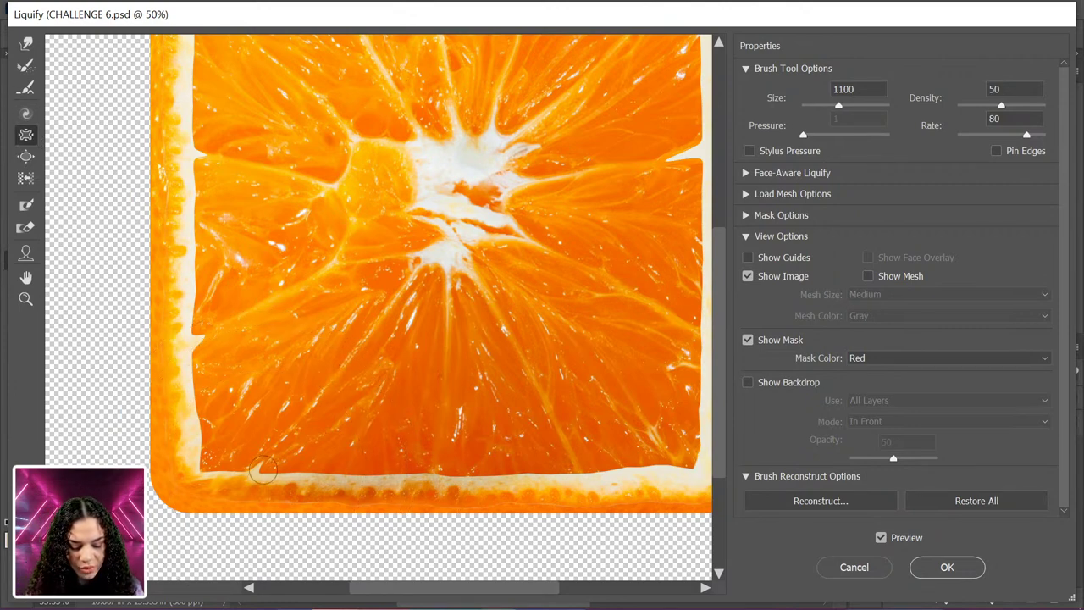
key("bracketright")
key("bracketright")
key("bracketright")
key("bracketright")
key("bracketright")
key("bracketright")
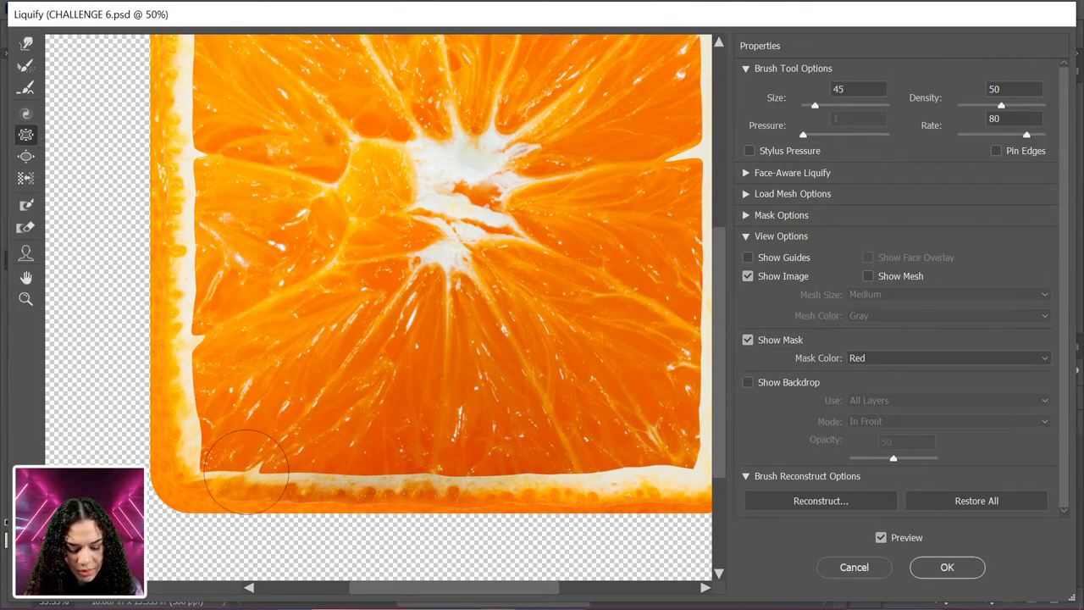
mouse_move(214, 458)
left_mouse_down()
mouse_move(214, 488)
mouse_move(216, 451)
left_mouse_up()
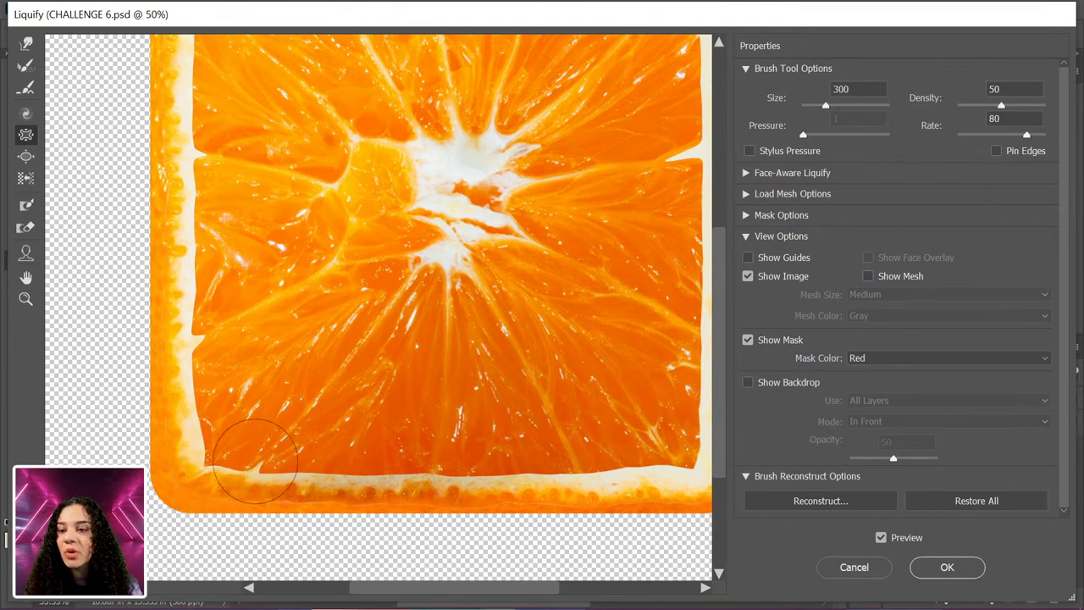
key("ctrl")
key("ctrl+z")
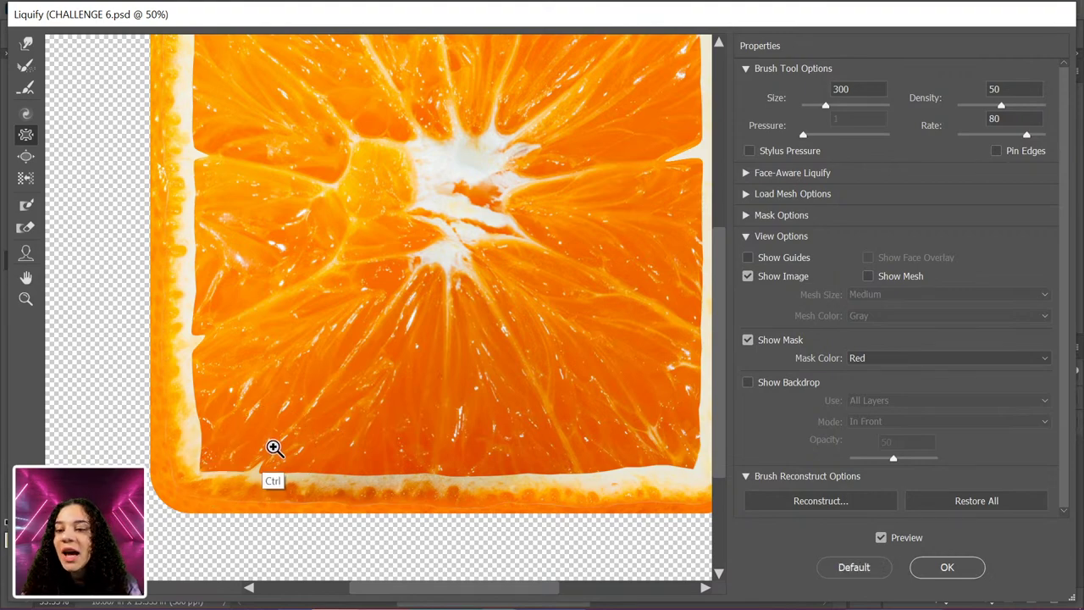
Pull wedges of white rind inward at the bottom edge's segment lines with a size 40 Forward Warp brush and apply the Liquify filter.
left_click(279, 438, "ctrl+alt")
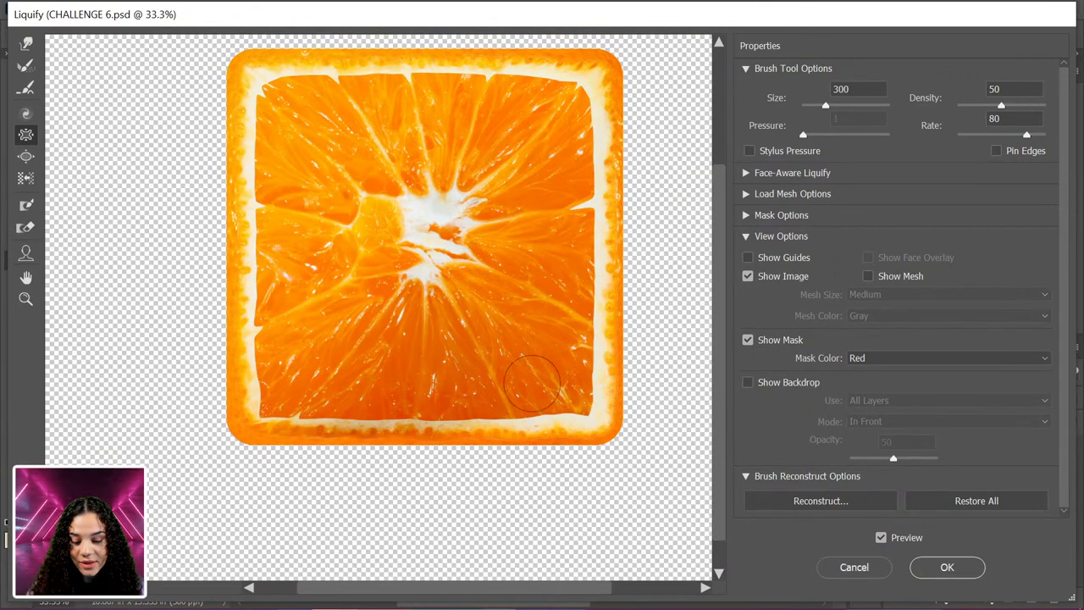
left_click(25, 43)
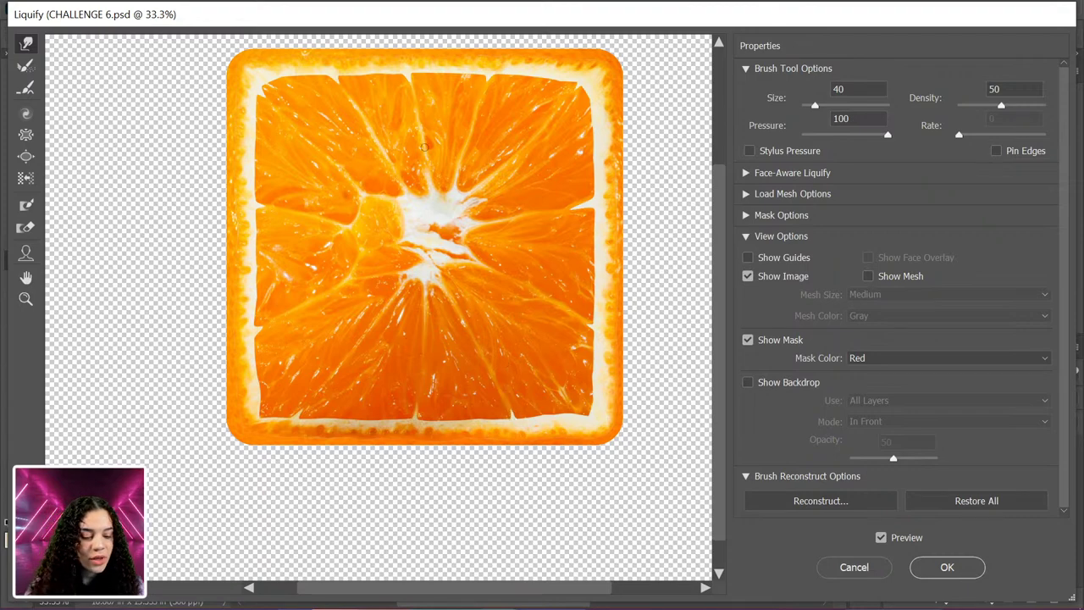
left_click(960, 567)
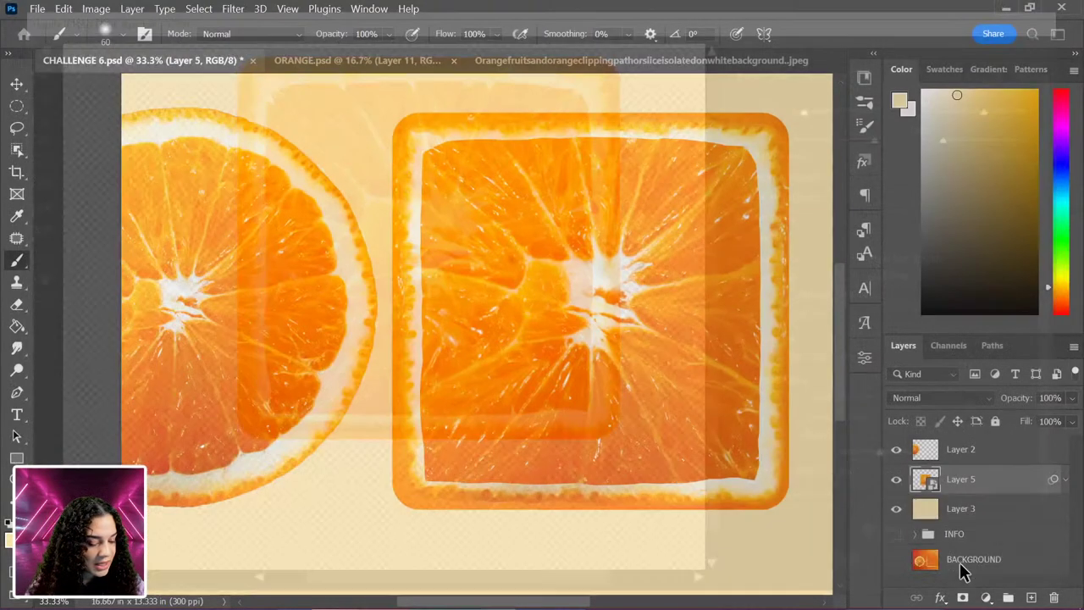
Switch to ORANGE.psd and examine the rind and segment shapes of the finished square orange slice.
left_click(395, 71)
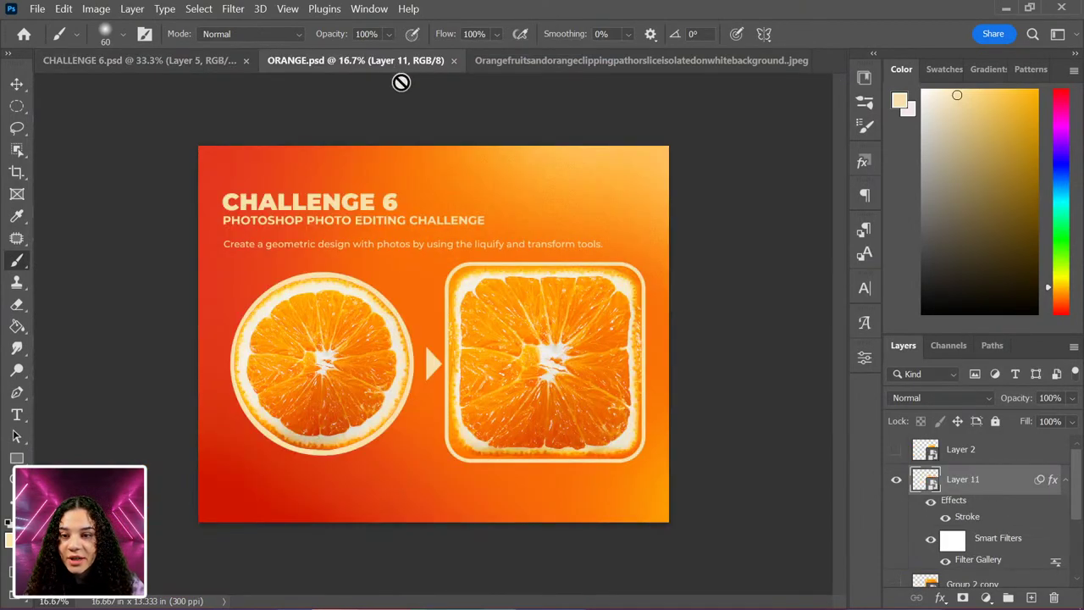
key("ctrl+plus")
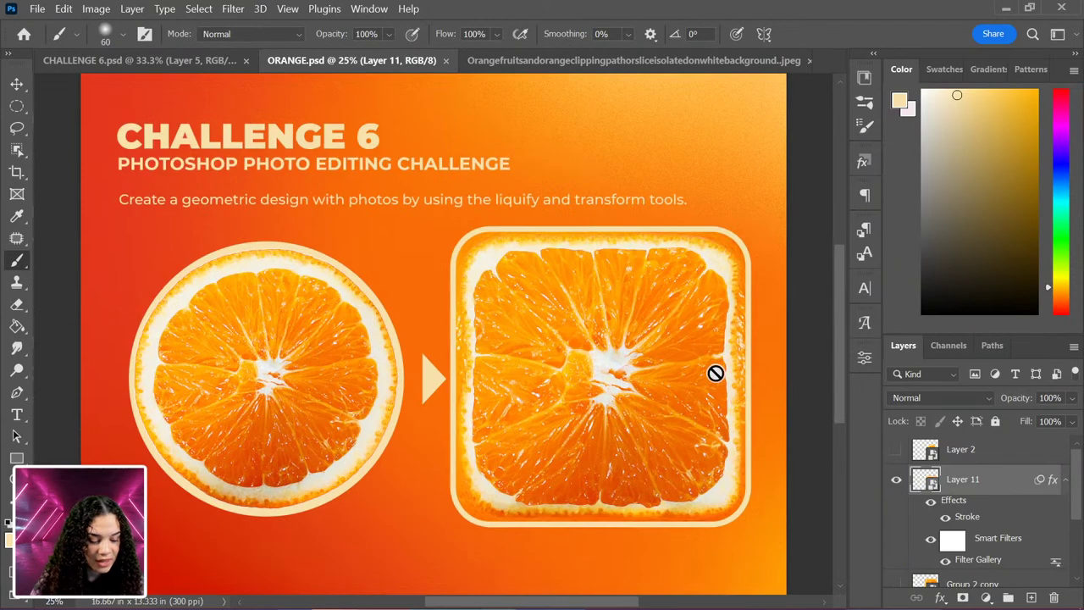
key("ctrl+minus")
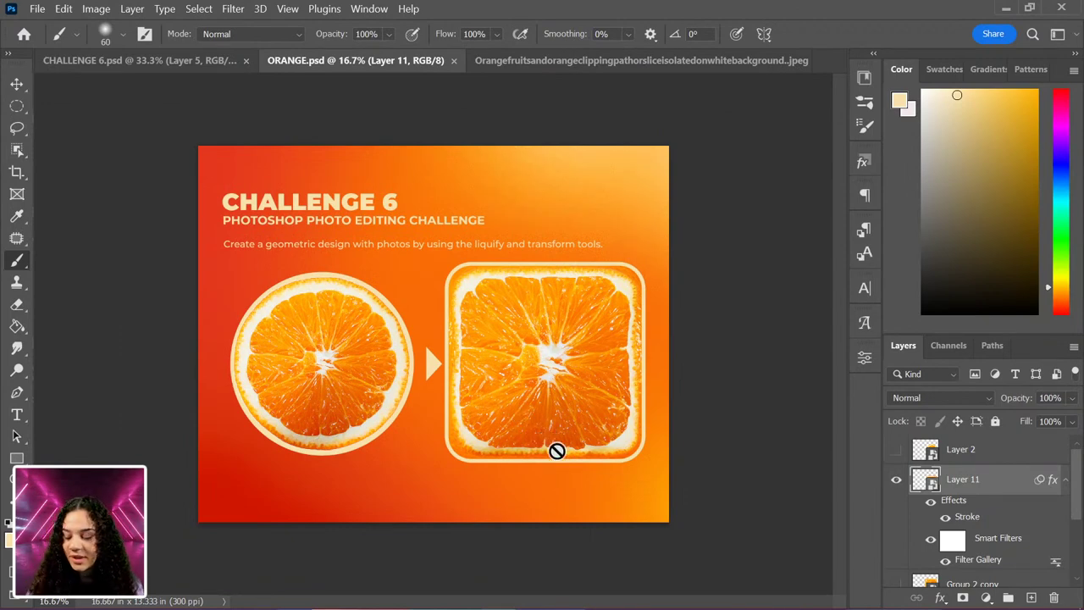
key("ctrl+plus")
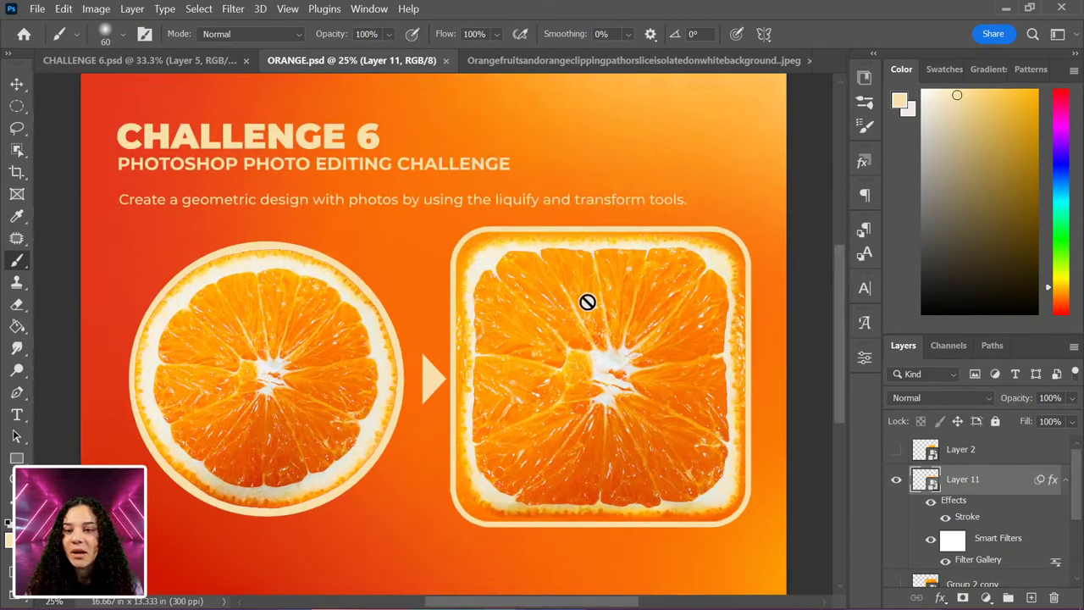